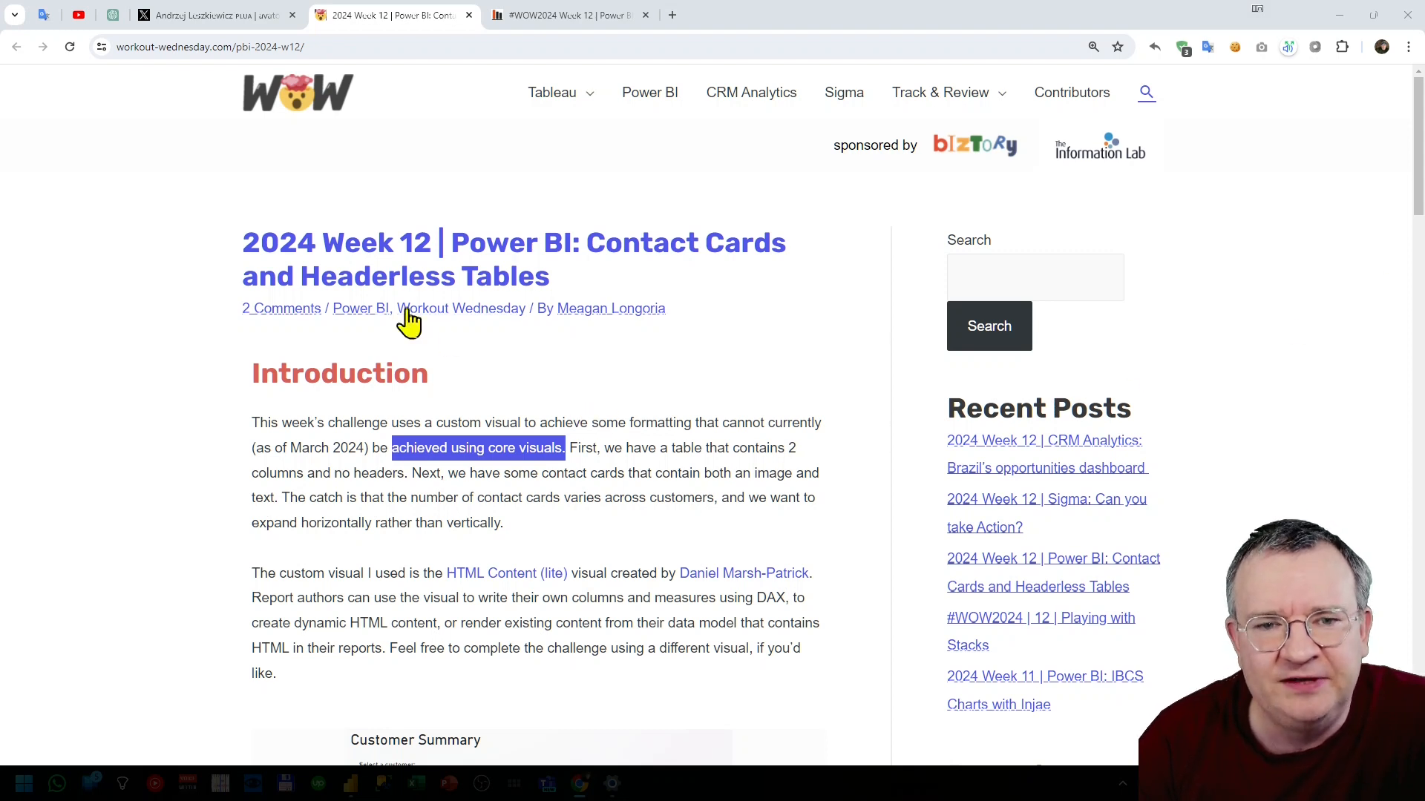
Read the Week 12 challenge introduction and highlight the phrase "achieved using core visuals".
{"action": "scroll", "coordinate": [360, 244], "scroll_direction": "down", "scroll_amount": 2}
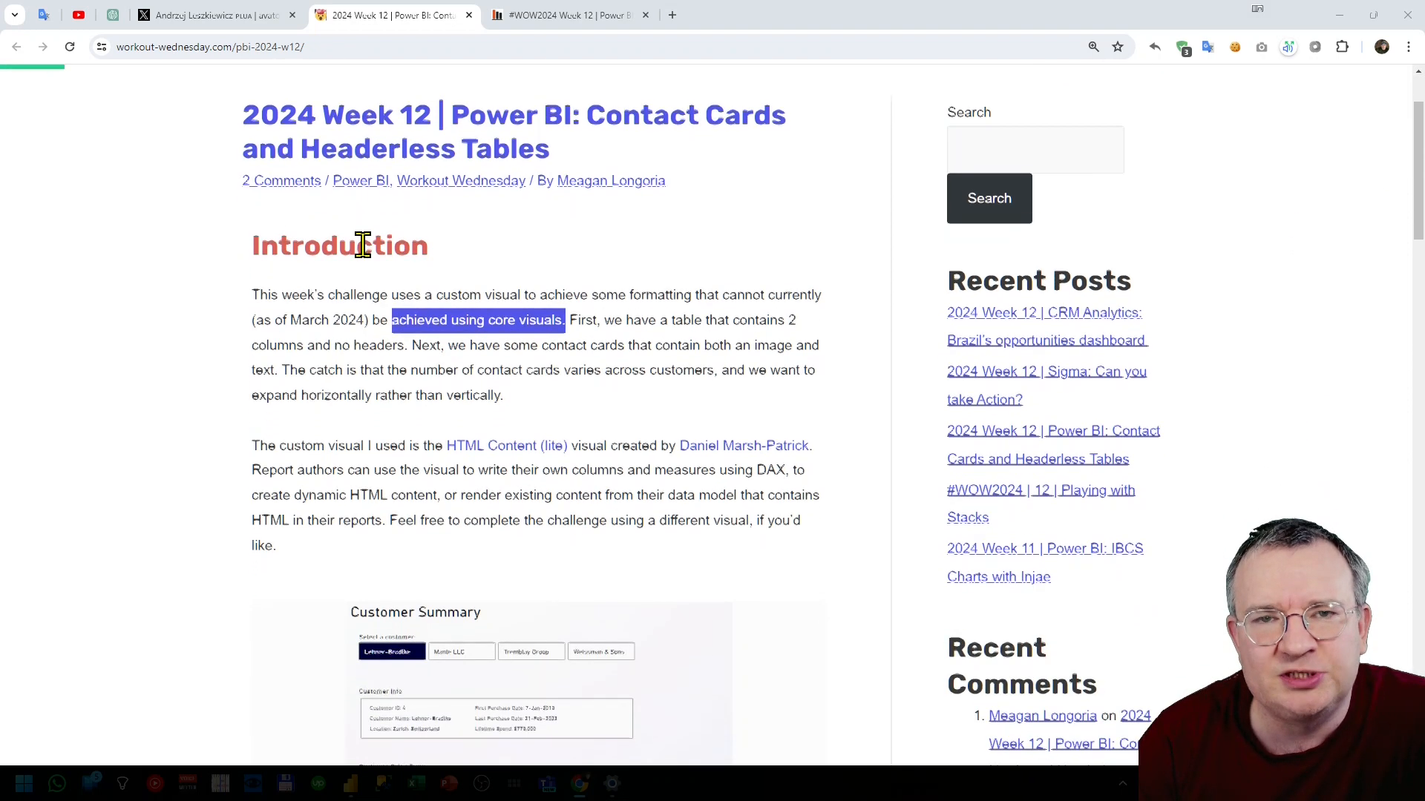
{"action": "scroll", "coordinate": [360, 242], "scroll_direction": "down", "scroll_amount": 1}
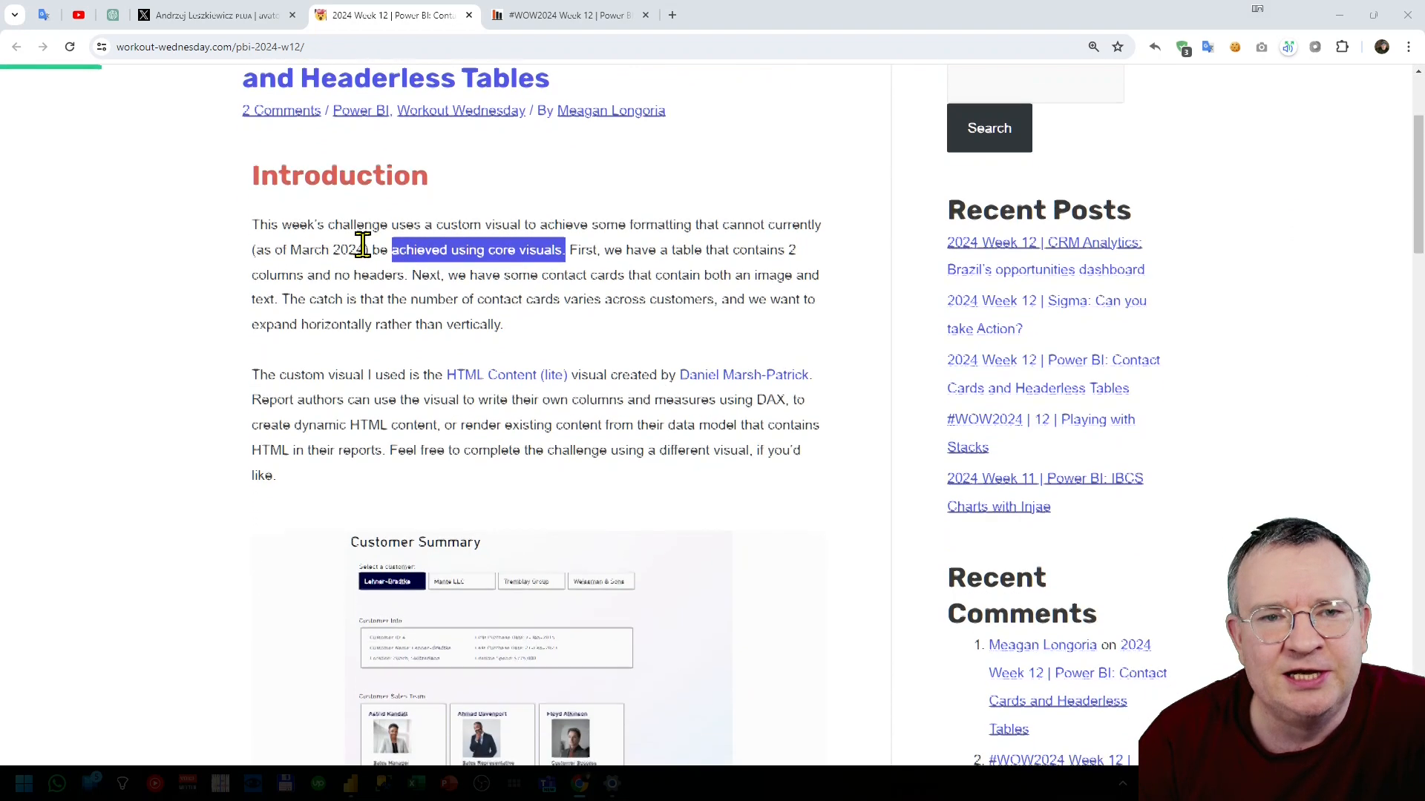
{"action": "left_click", "coordinate": [413, 256]}
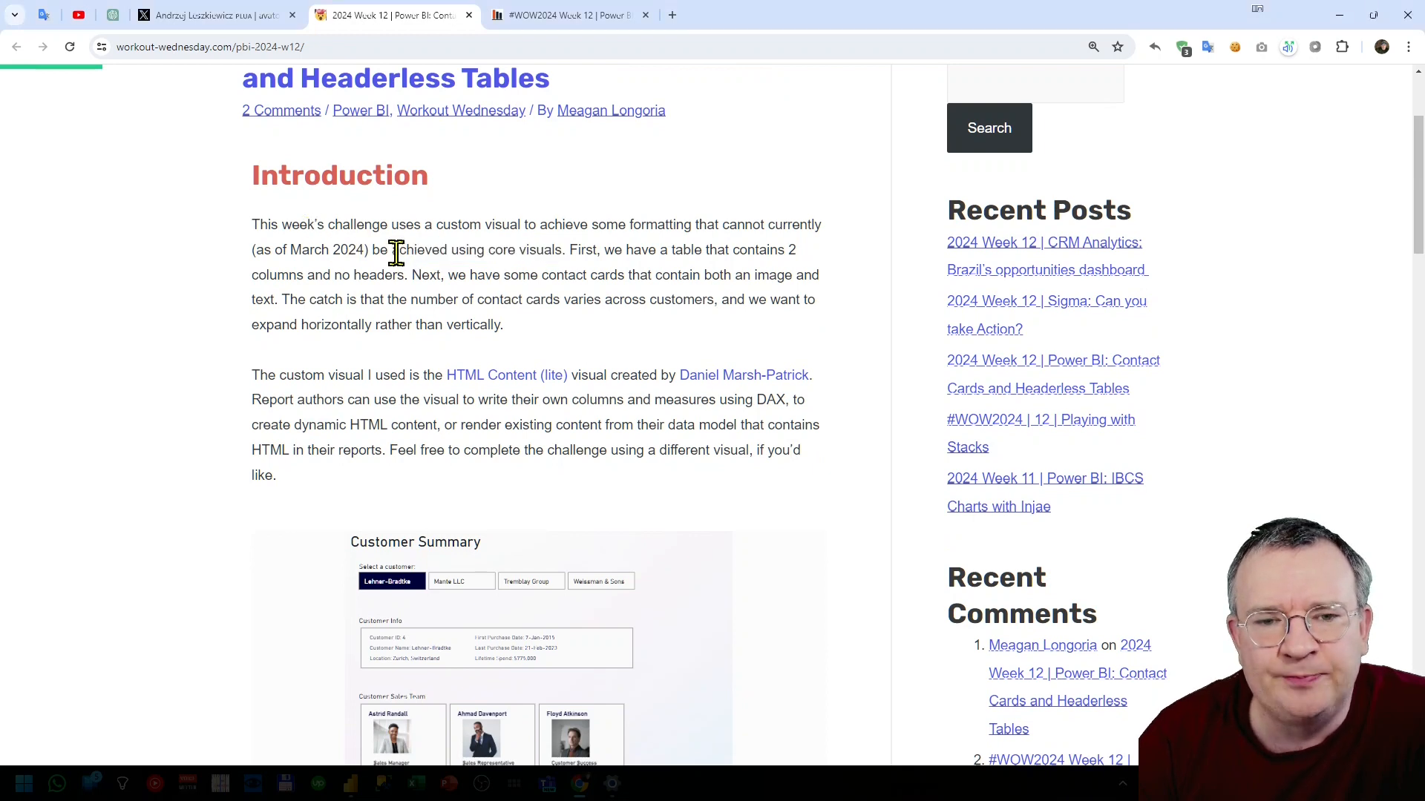
{"action": "left_click_drag", "start_coordinate": [394, 251], "coordinate": [556, 250]}
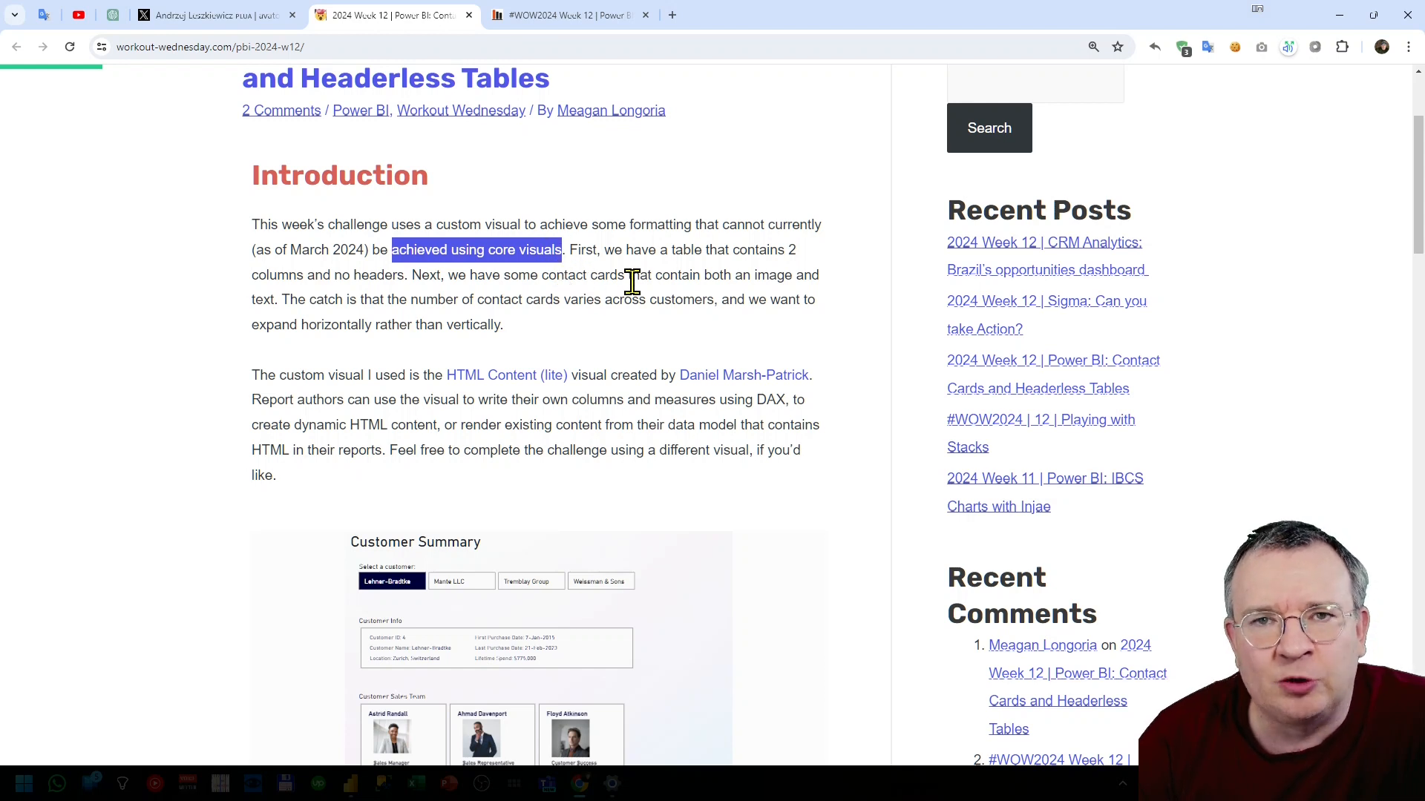
View the challenge page's embedded Customer Summary report in full screen, and return to the page.
{"action": "scroll", "coordinate": [630, 280], "scroll_direction": "down", "scroll_amount": 3}
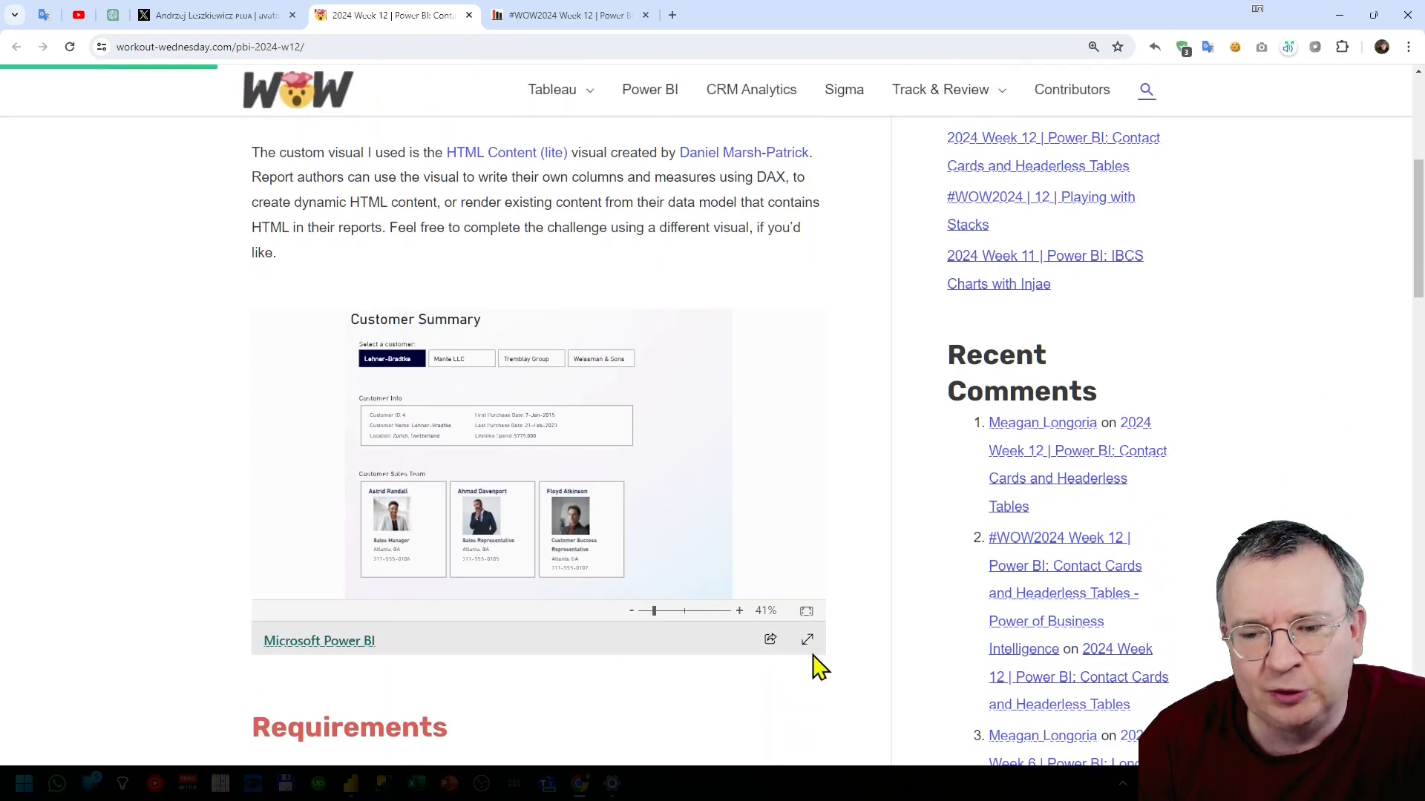
{"action": "left_click", "coordinate": [808, 642]}
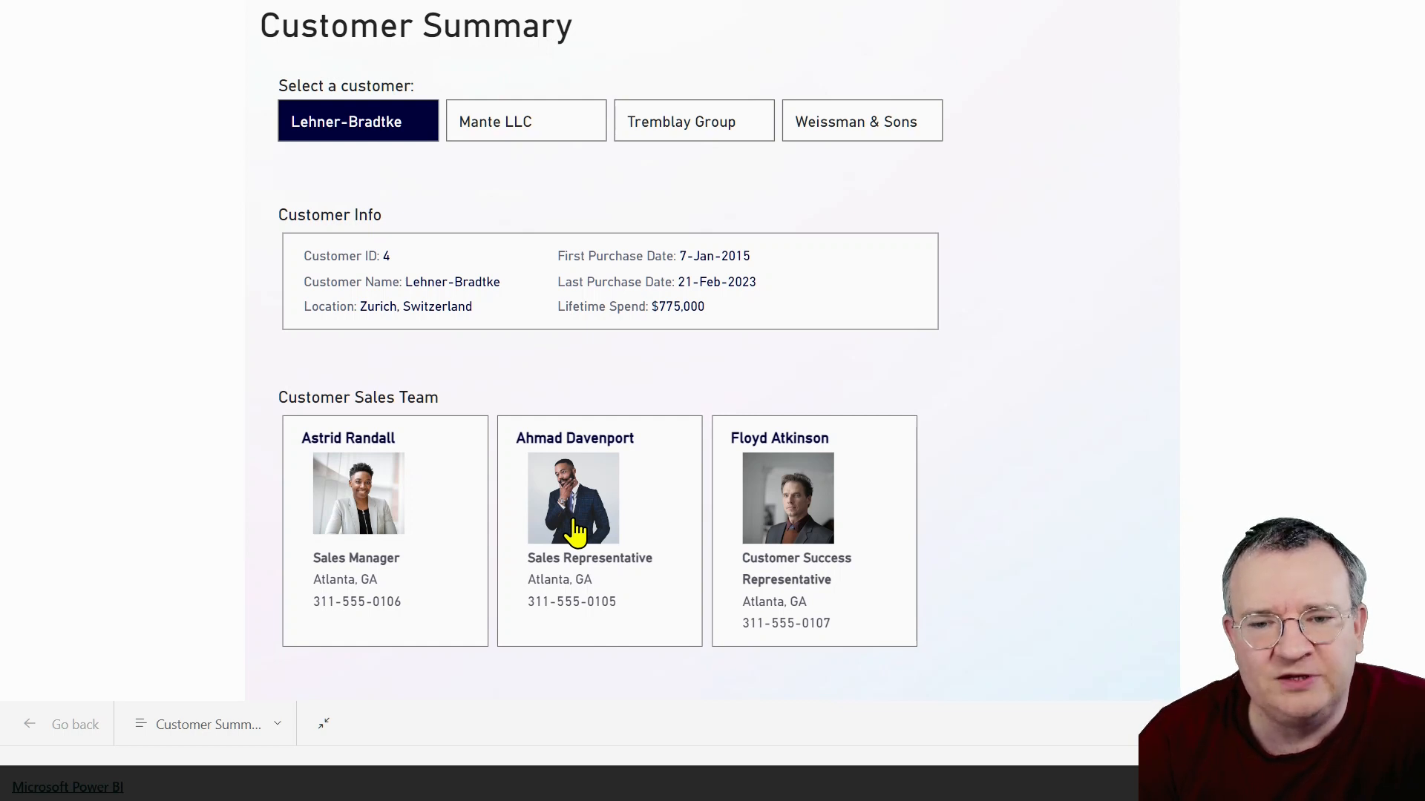
{"action": "key", "text": "Escape"}
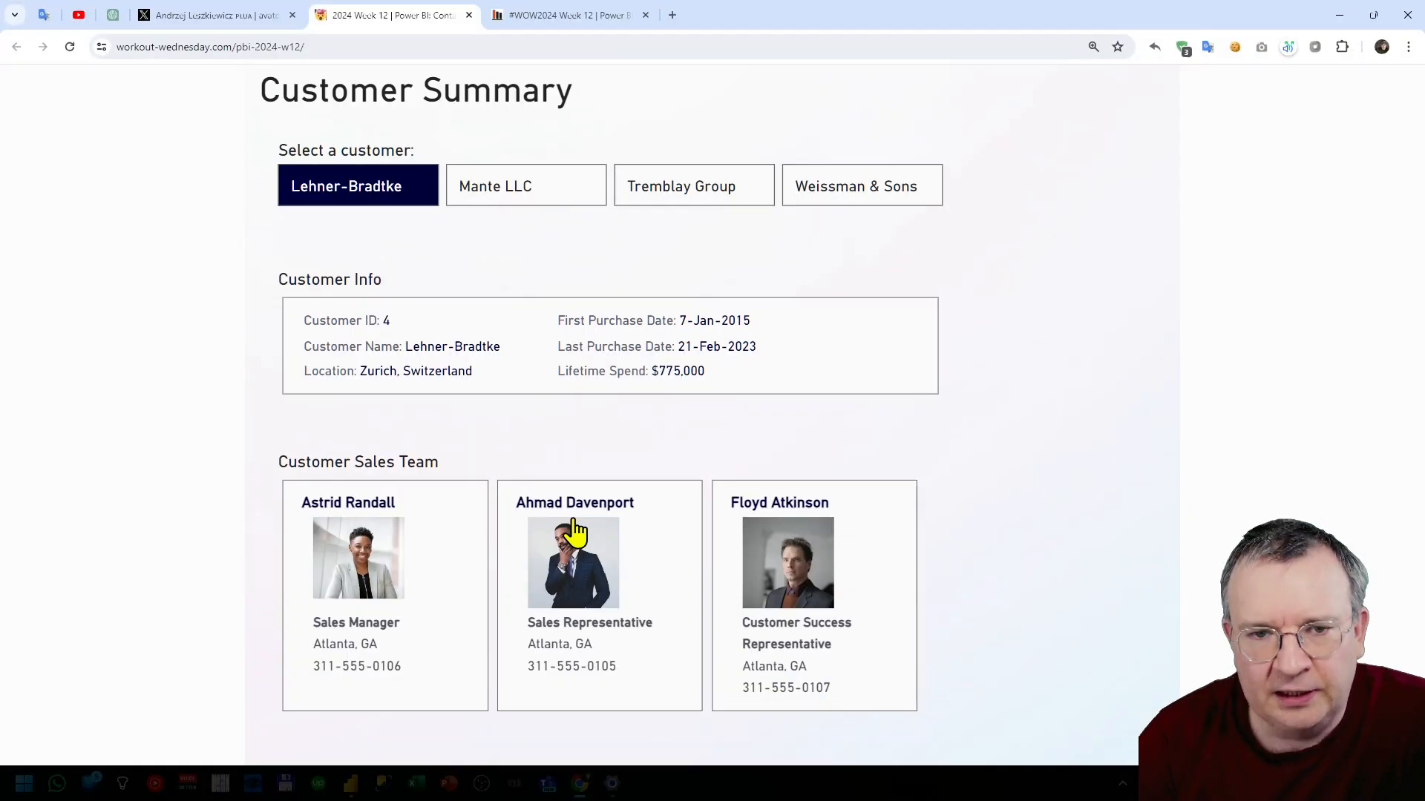
Switch to the Power of Business Intelligence blog post and show its embedded report in full screen.
{"action": "left_click", "coordinate": [638, 17]}
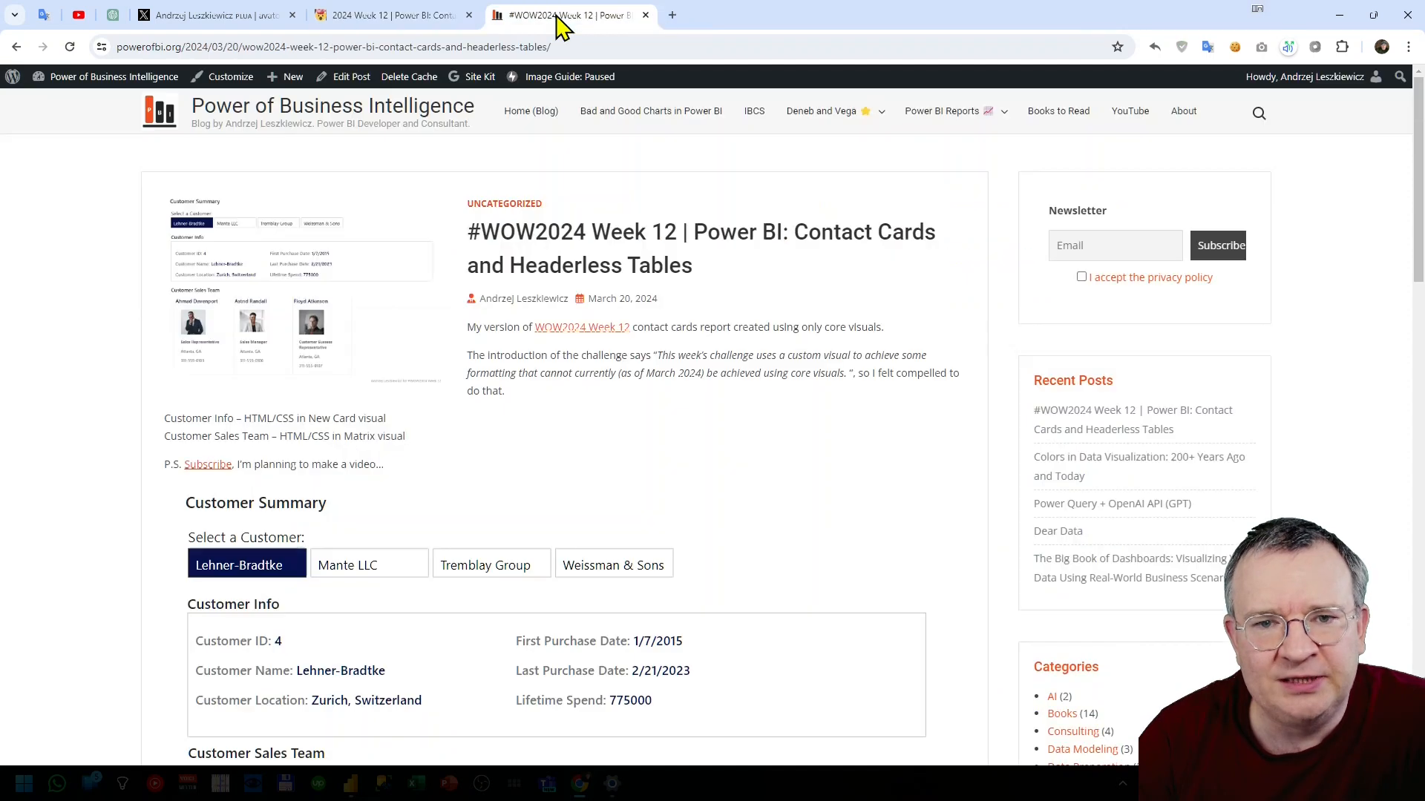
{"action": "scroll", "coordinate": [700, 575], "scroll_direction": "down", "scroll_amount": 2}
{"action": "scroll", "coordinate": [699, 576], "scroll_direction": "down", "scroll_amount": 3}
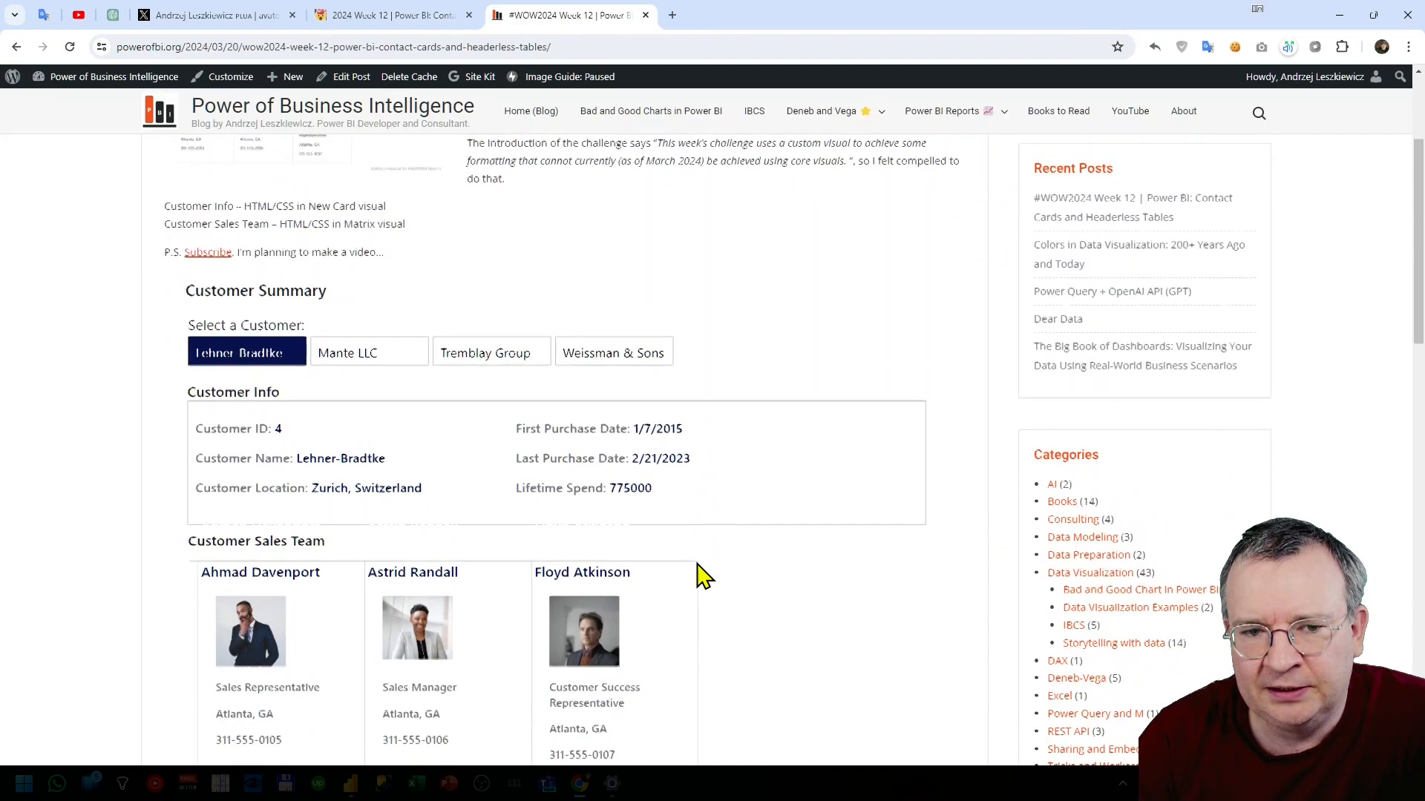
{"action": "left_click", "coordinate": [956, 658]}
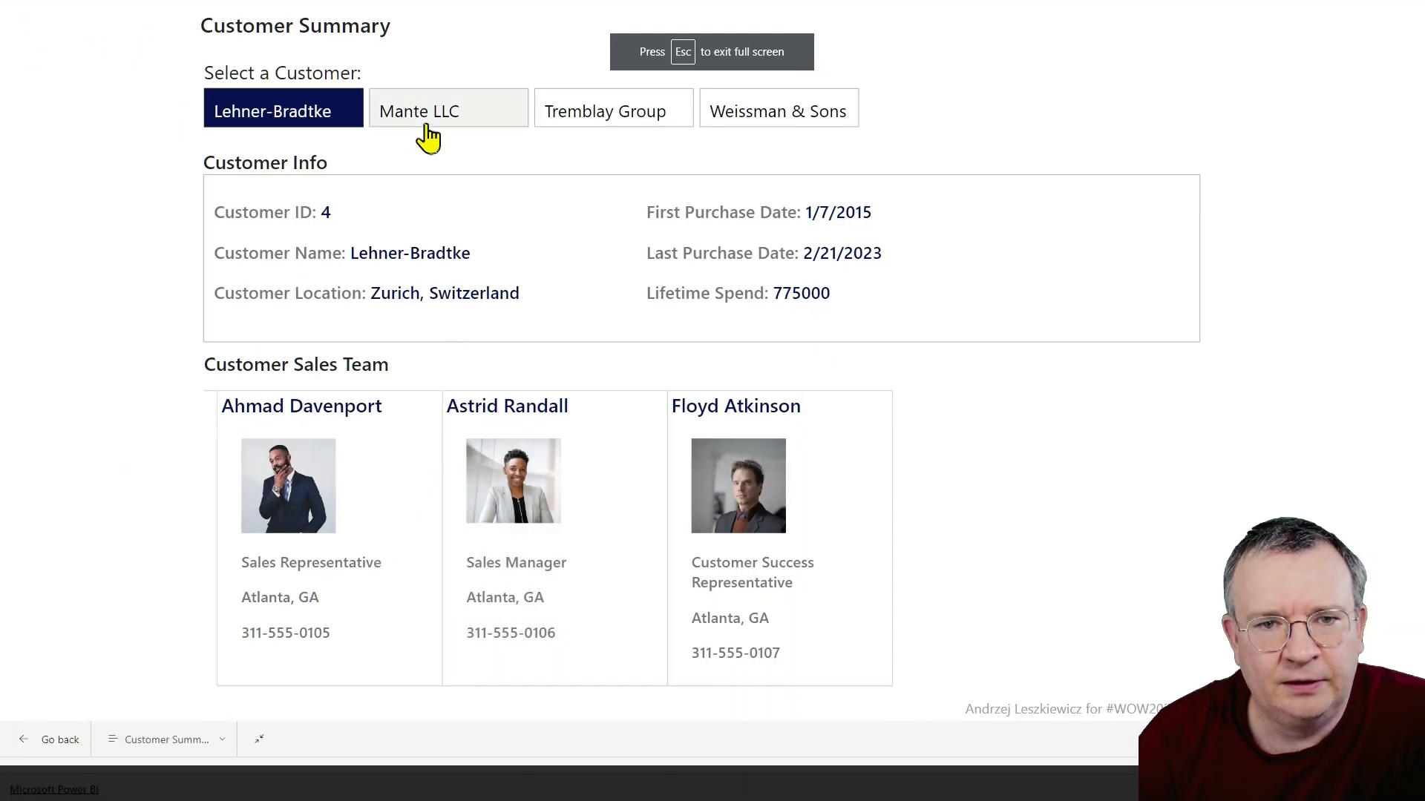
Filter the report by Mante LLC, Tremblay Group, Weissman & Sons and Lehner-Bradtke in turn, and leave full screen.
{"action": "left_click", "coordinate": [428, 127]}
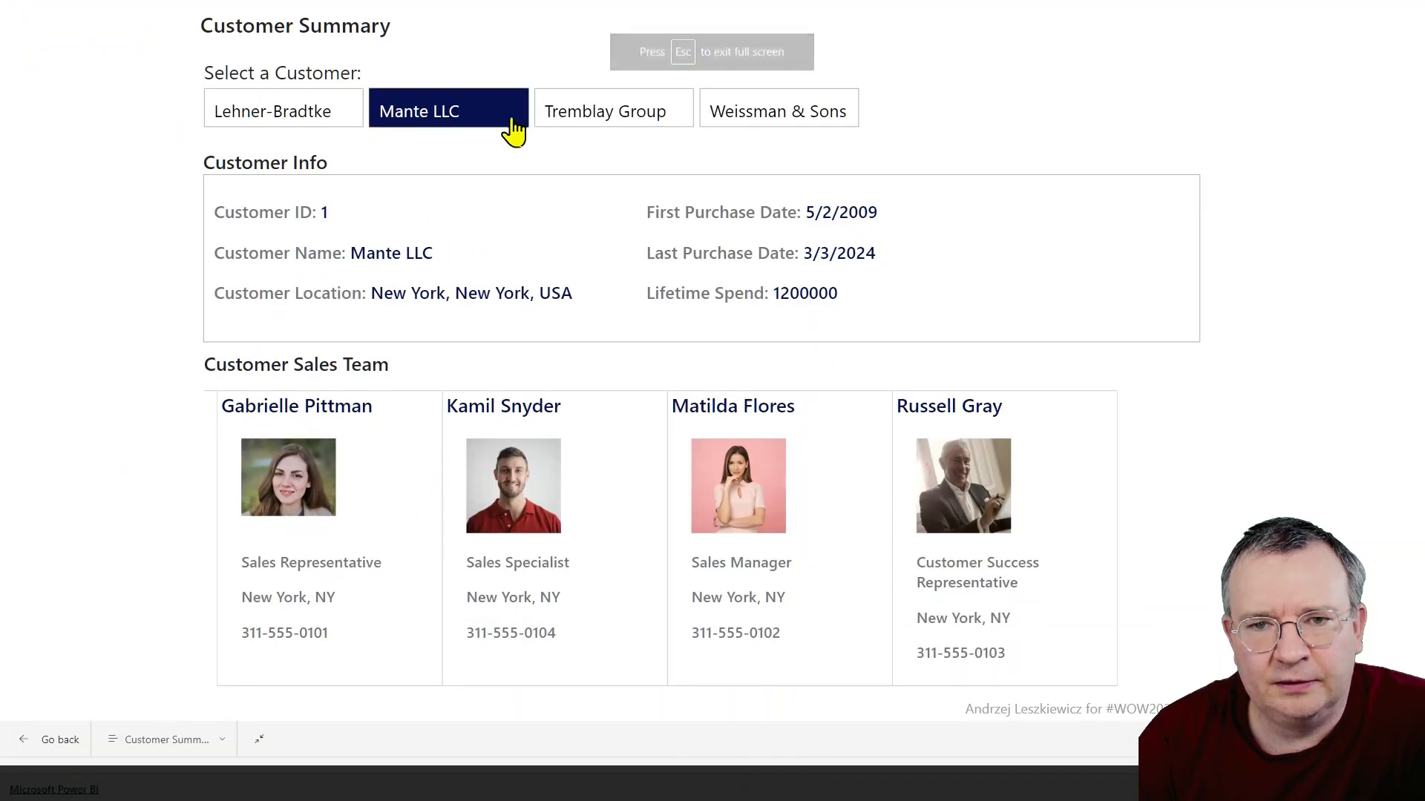
{"action": "left_click", "coordinate": [571, 121]}
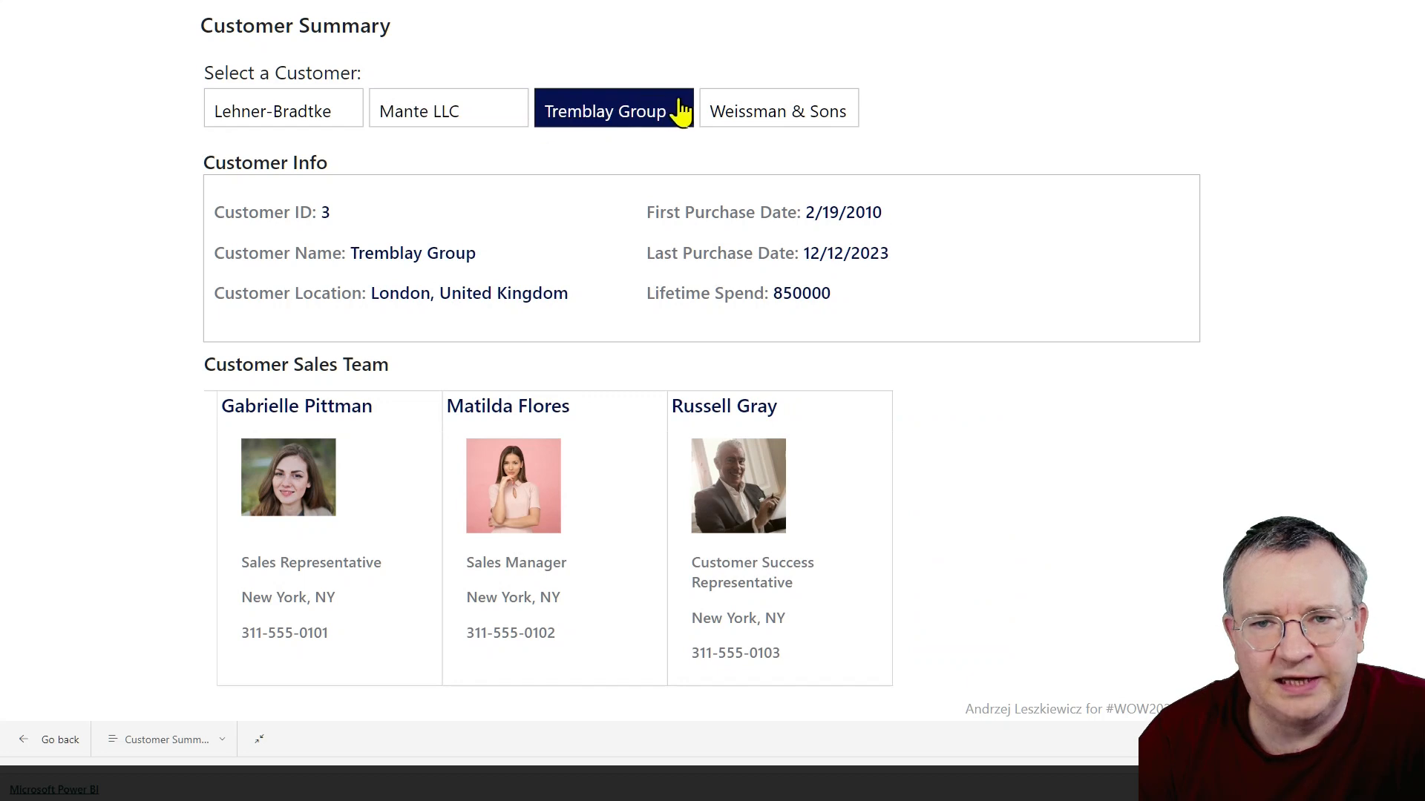
{"action": "left_click", "coordinate": [733, 124]}
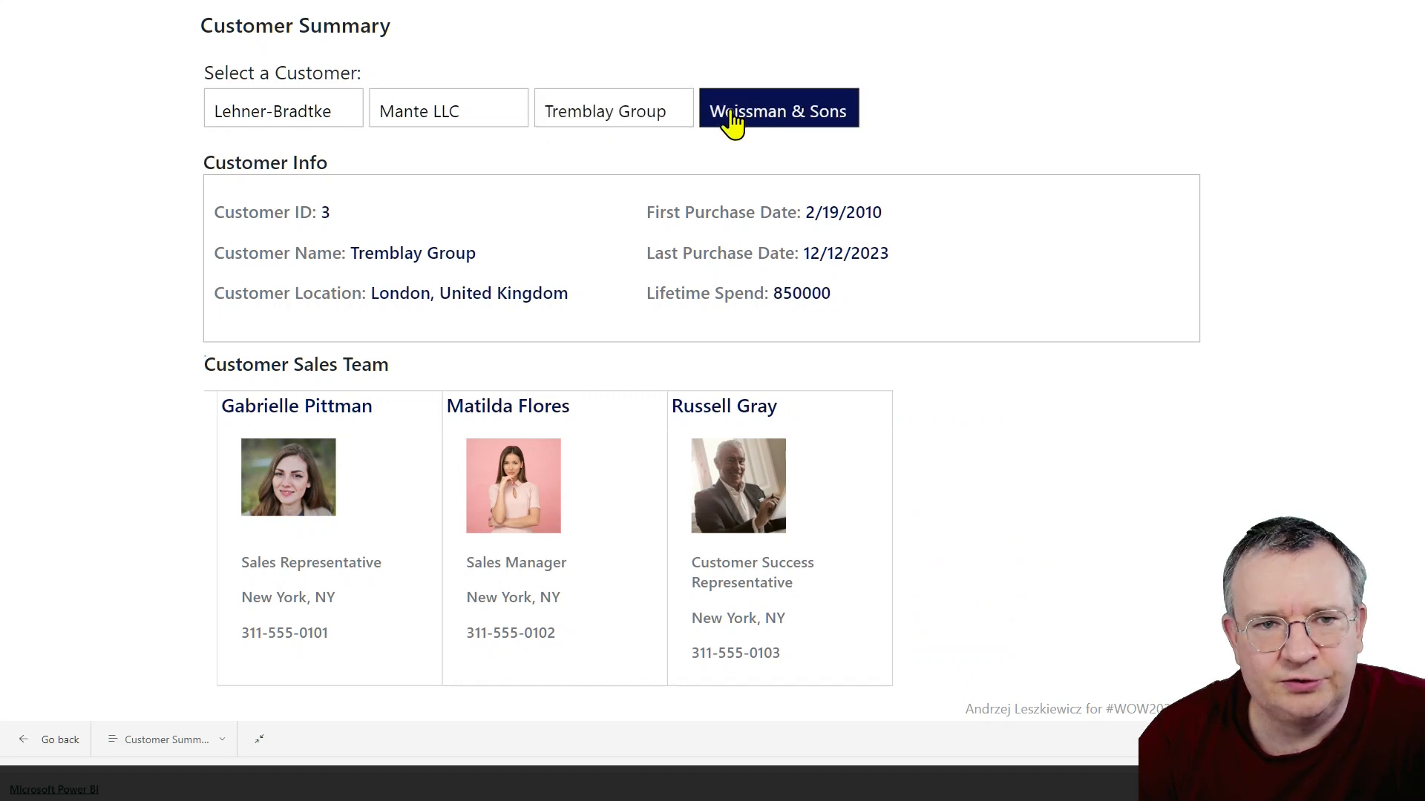
{"action": "left_click", "coordinate": [289, 127]}
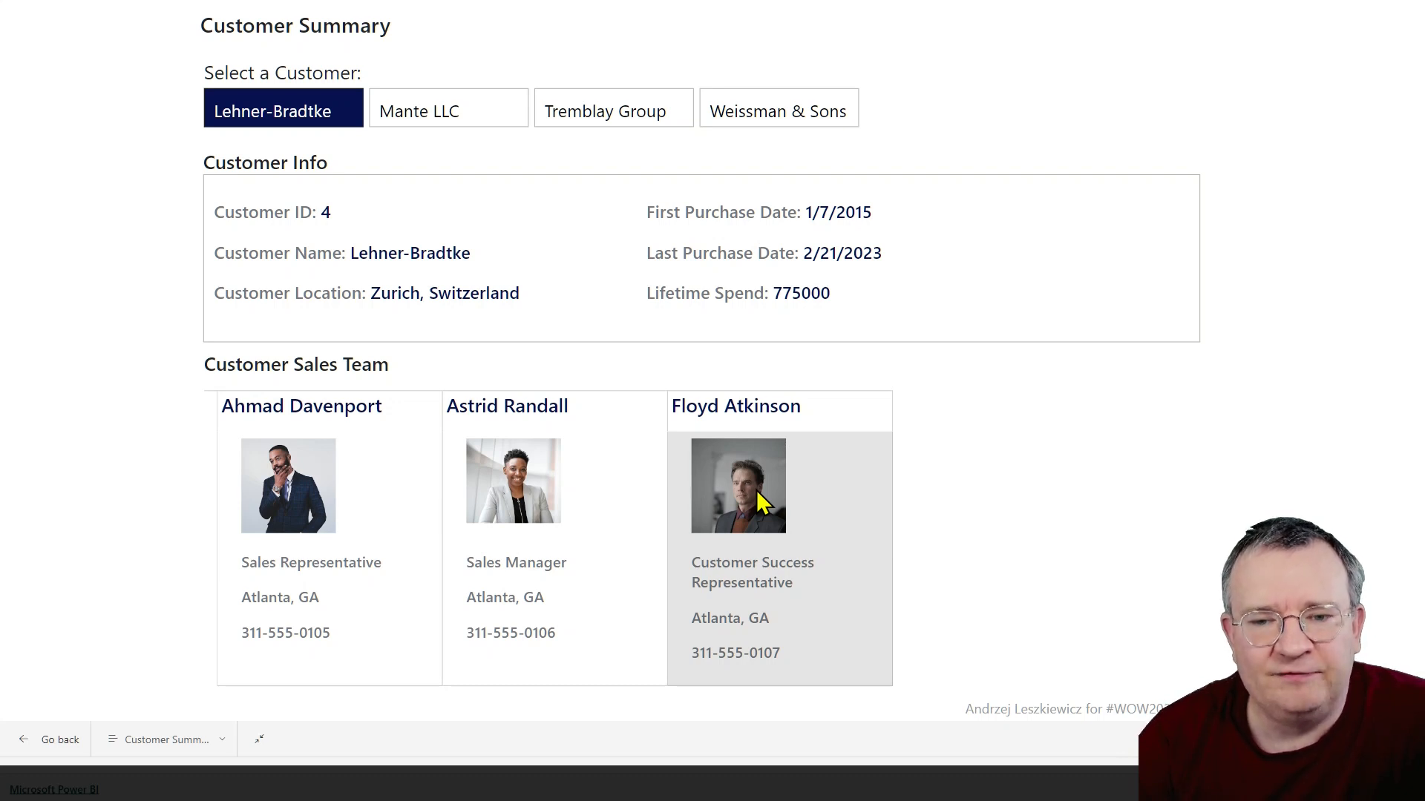
{"action": "key", "text": "Escape"}
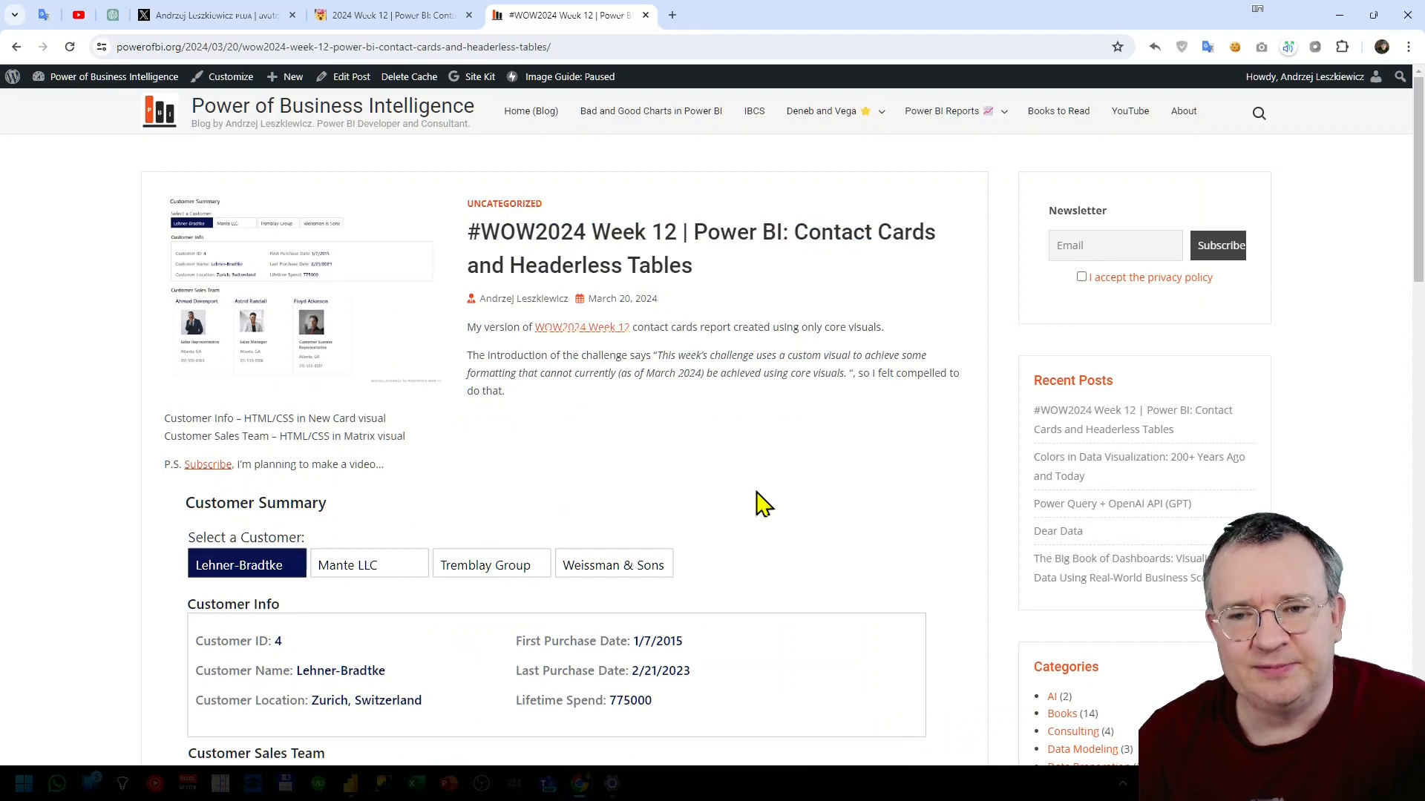
Switch to Power BI Desktop and examine the Customer, Sales Team and Customer Sales Team queries and the model's table relationships.
{"action": "left_click", "coordinate": [352, 784]}
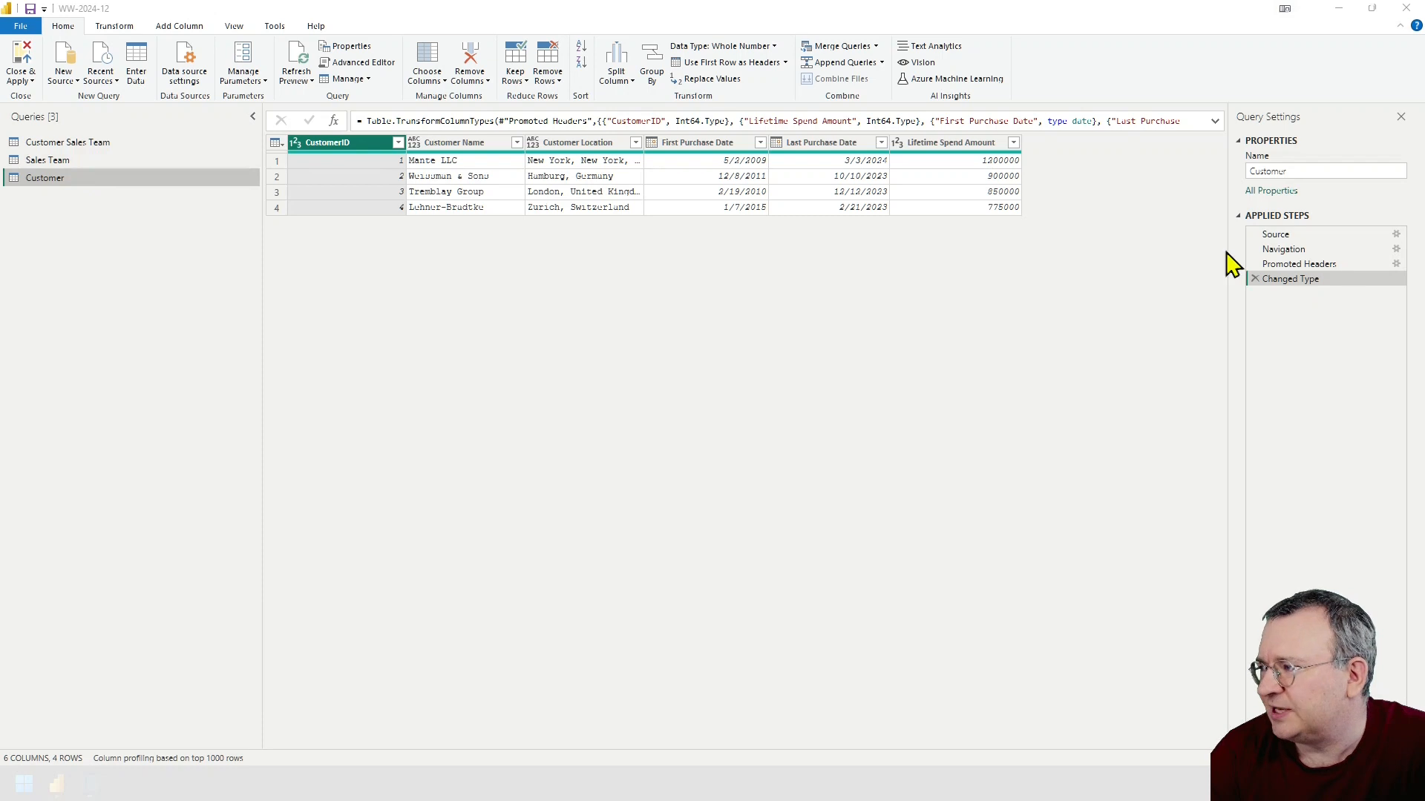
{"action": "left_click", "coordinate": [1278, 235]}
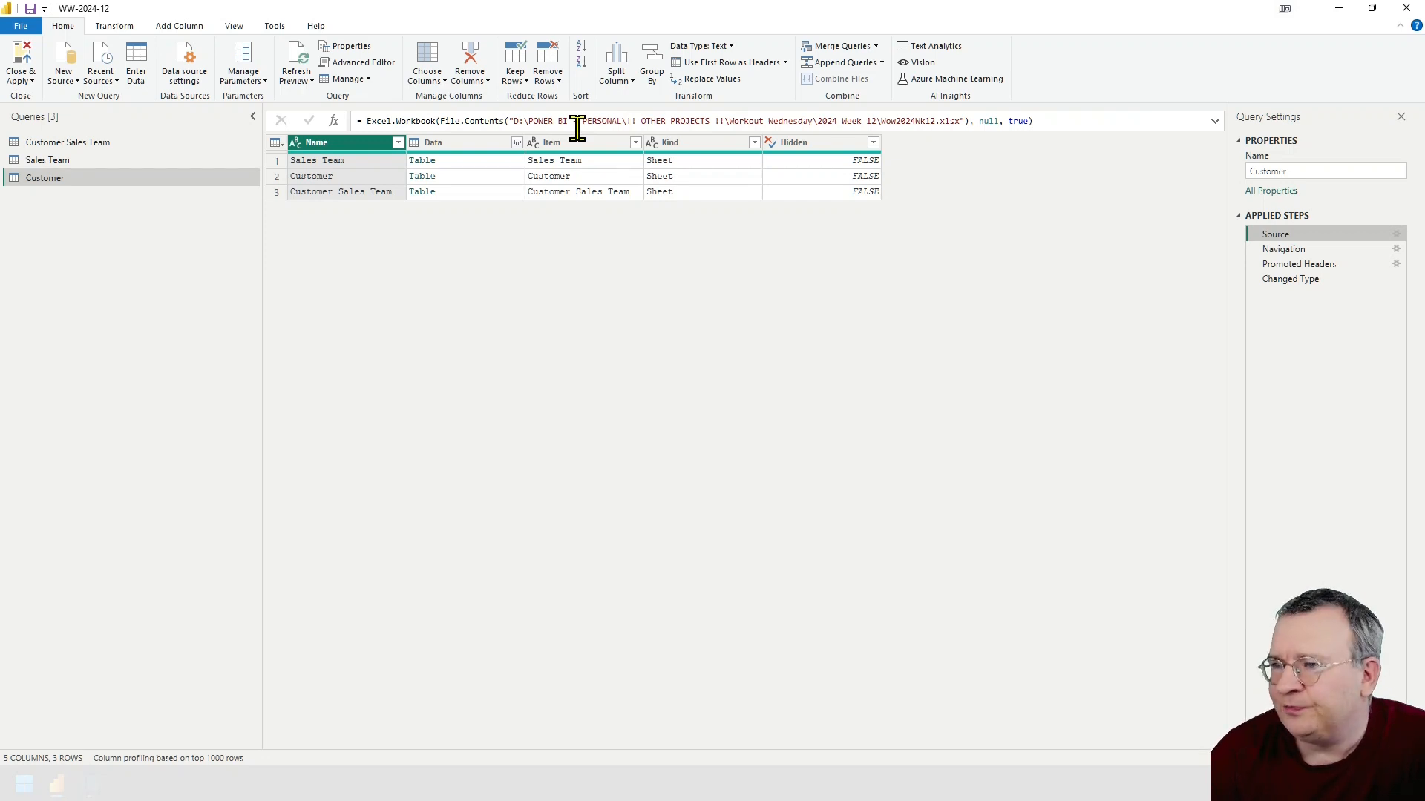
{"action": "left_click", "coordinate": [58, 161]}
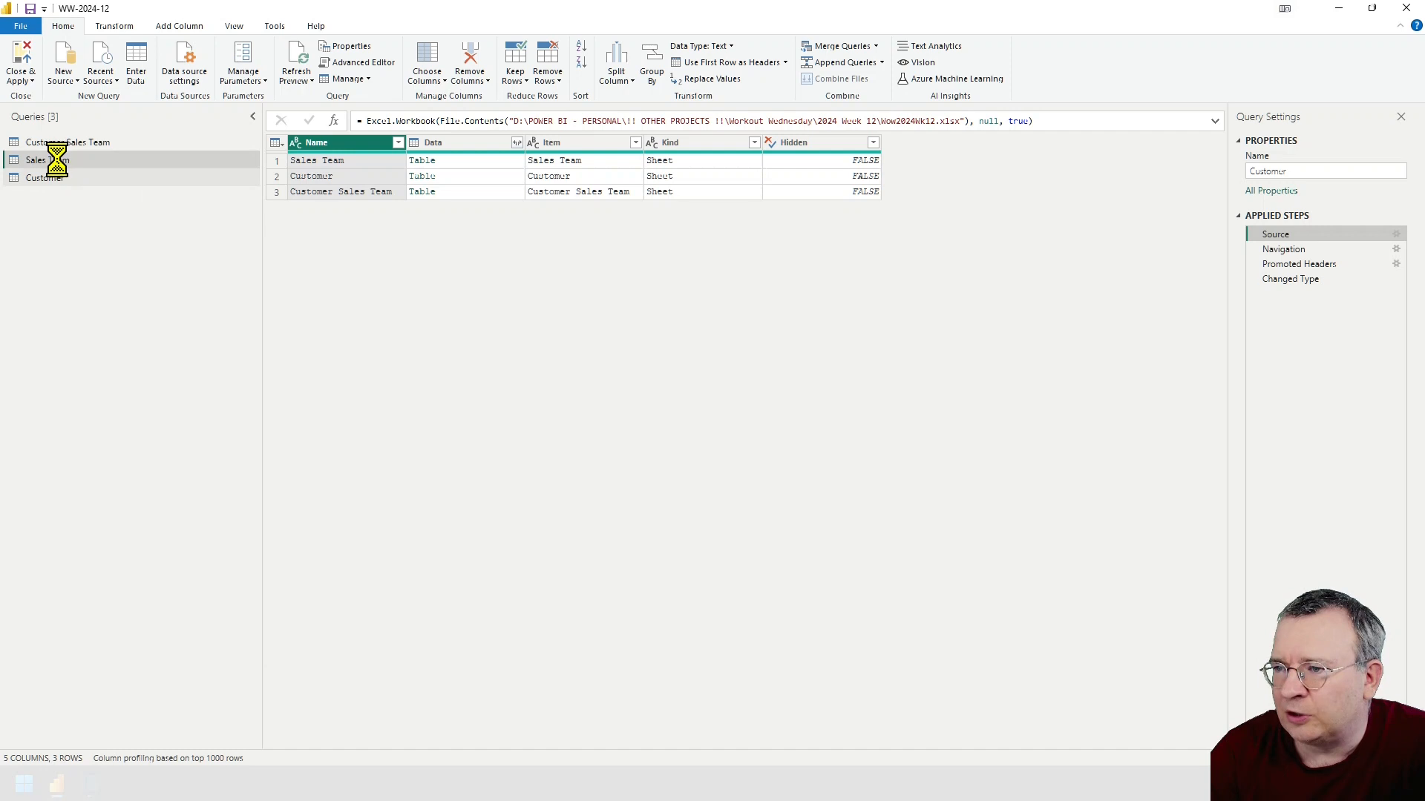
{"action": "left_click", "coordinate": [65, 142]}
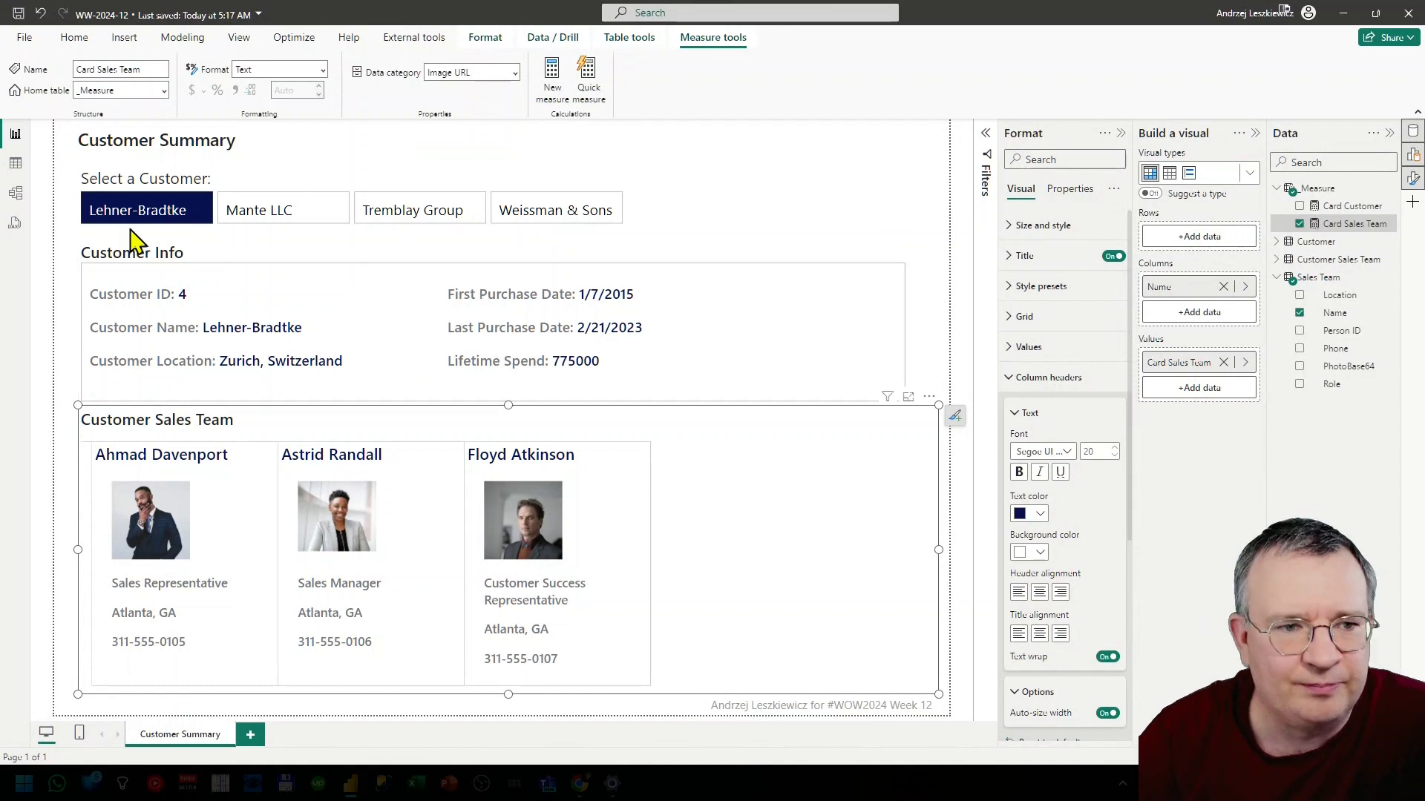
{"action": "left_click", "coordinate": [15, 196]}
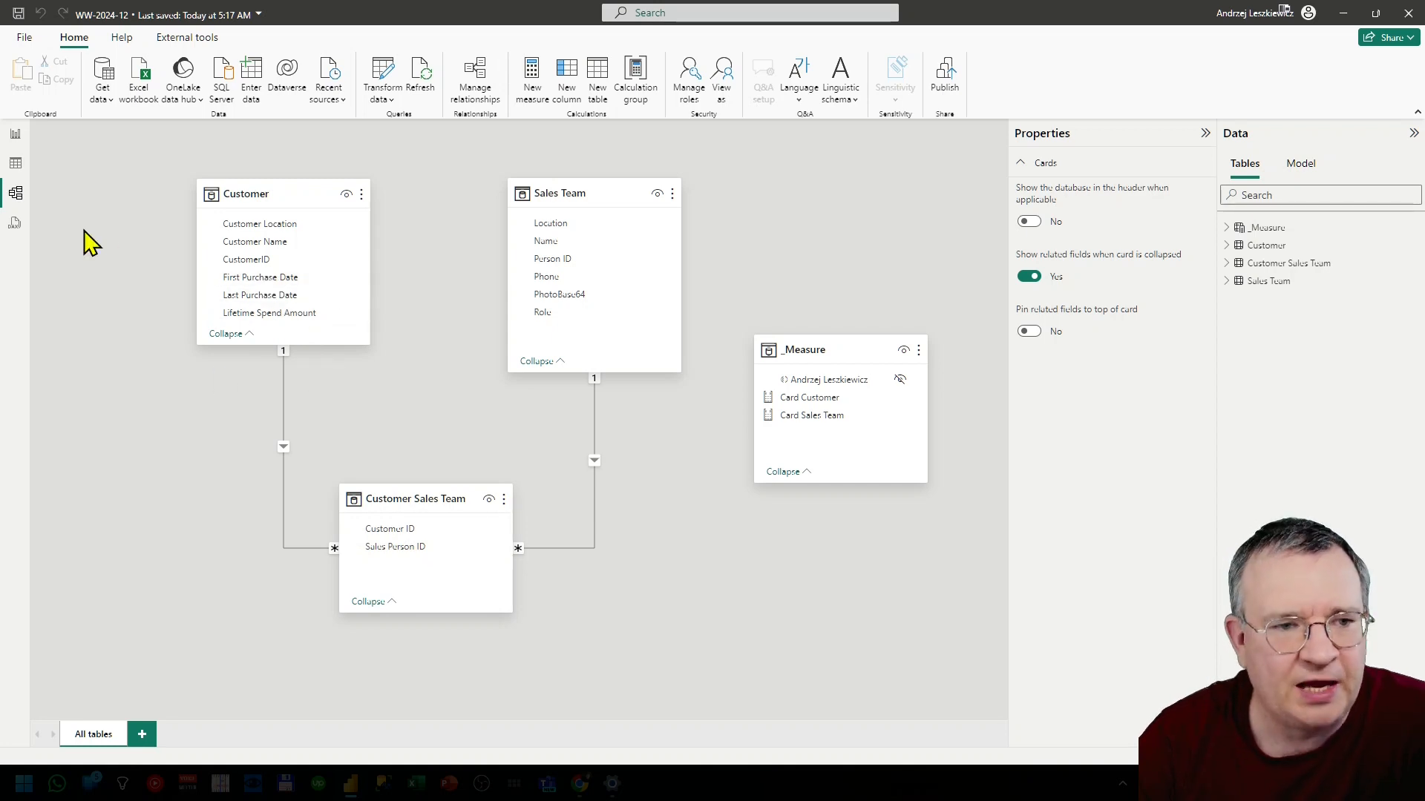
{"action": "left_click", "coordinate": [15, 133]}
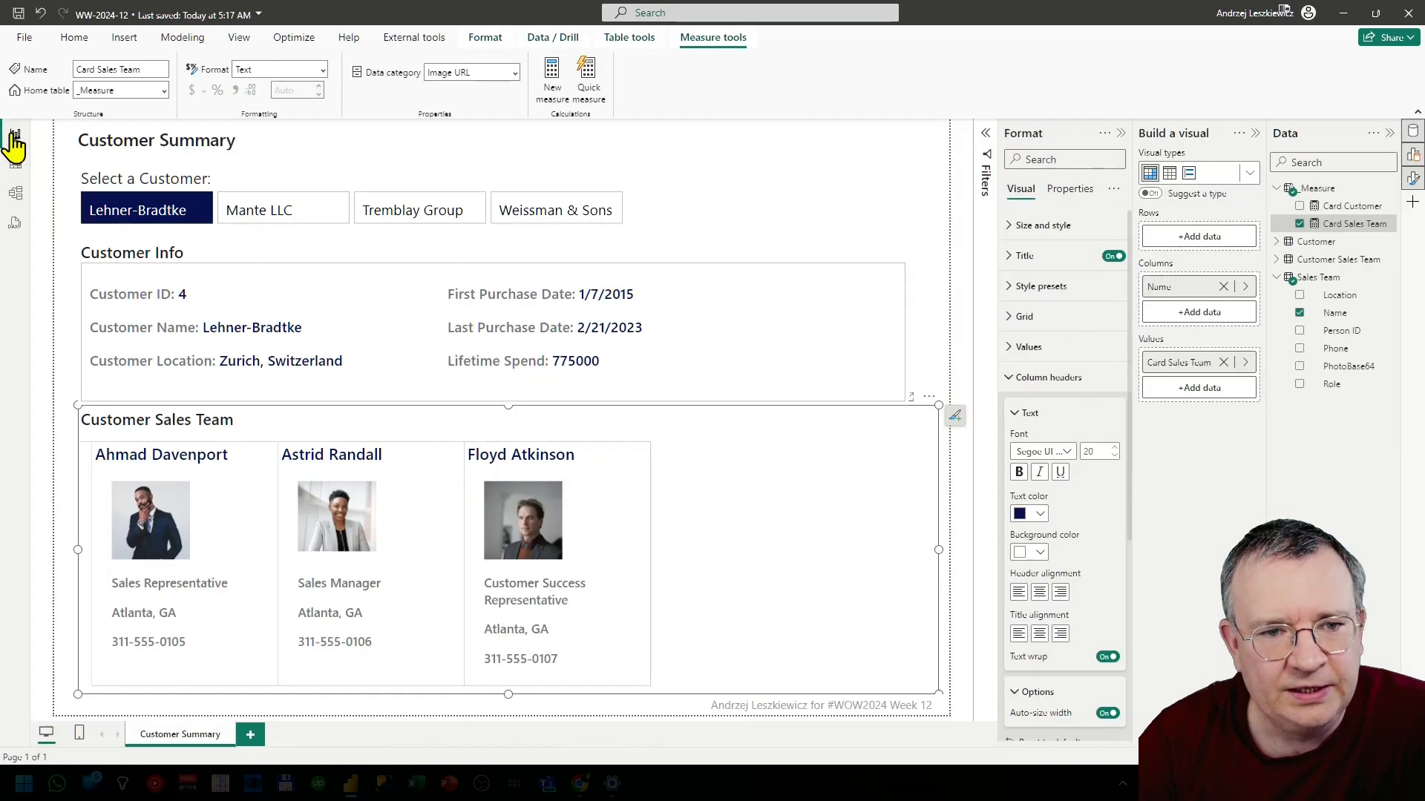
Test the report's customer slicer by selecting Mante LLC and returning to Lehner-Bradtke.
{"action": "left_click", "coordinate": [246, 179]}
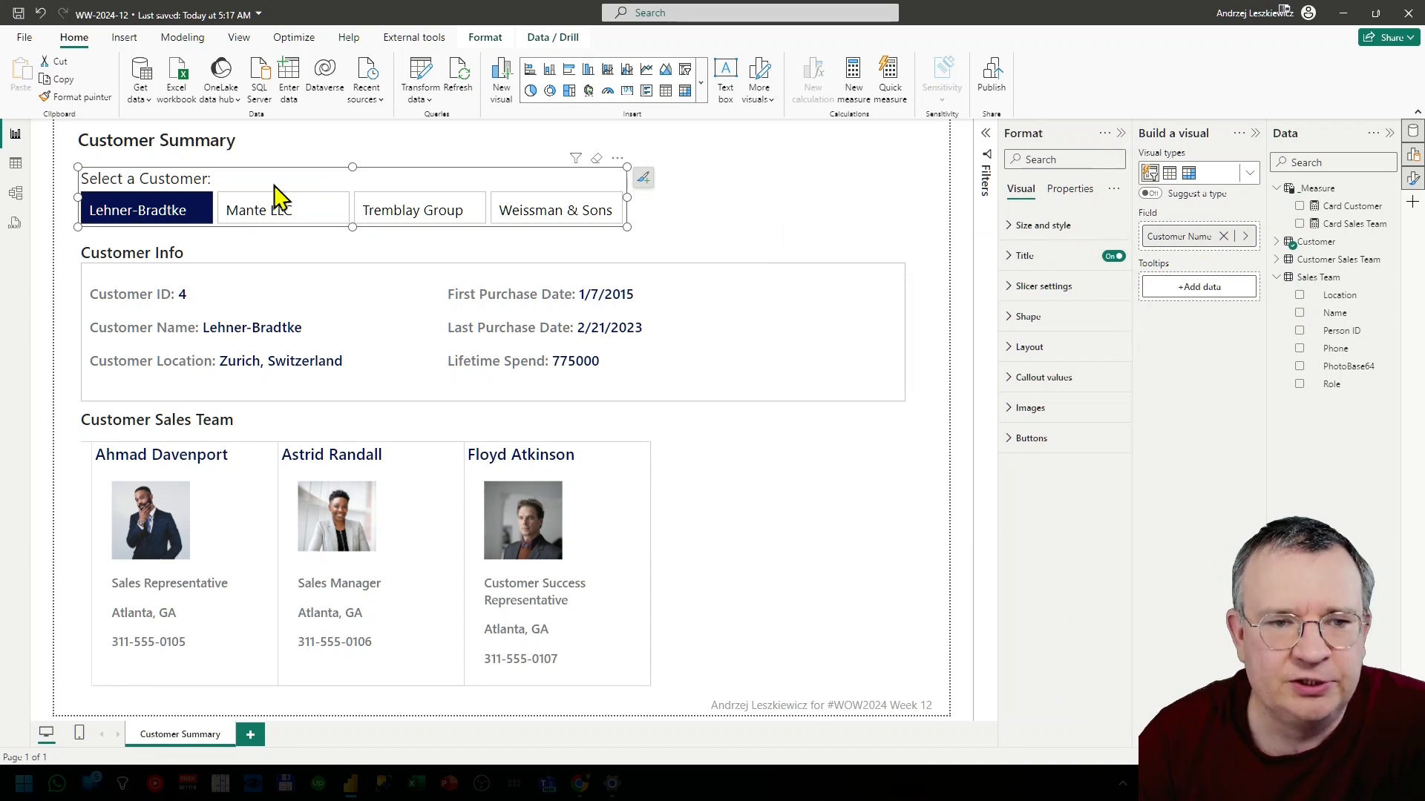
{"action": "left_click", "coordinate": [256, 213]}
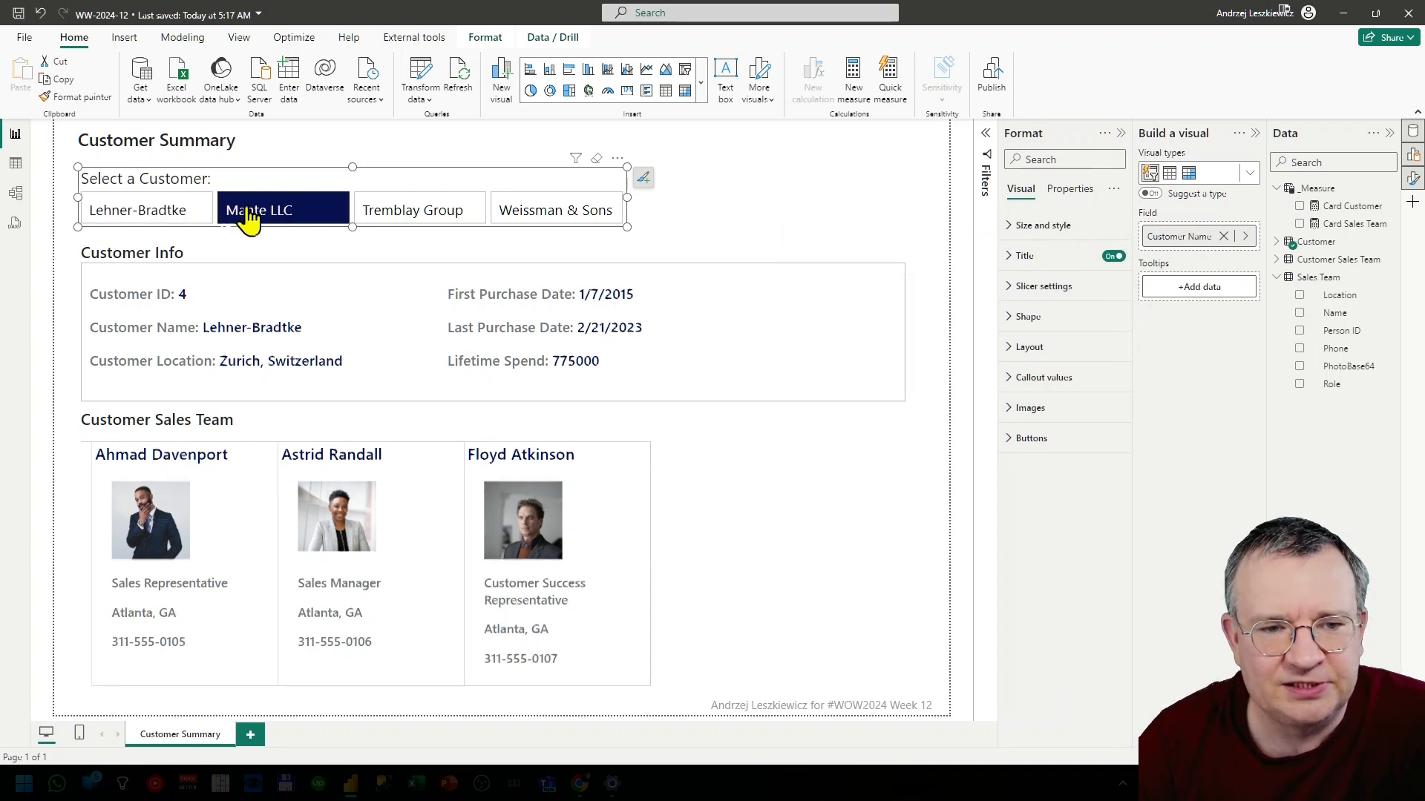
{"action": "left_click", "coordinate": [167, 215]}
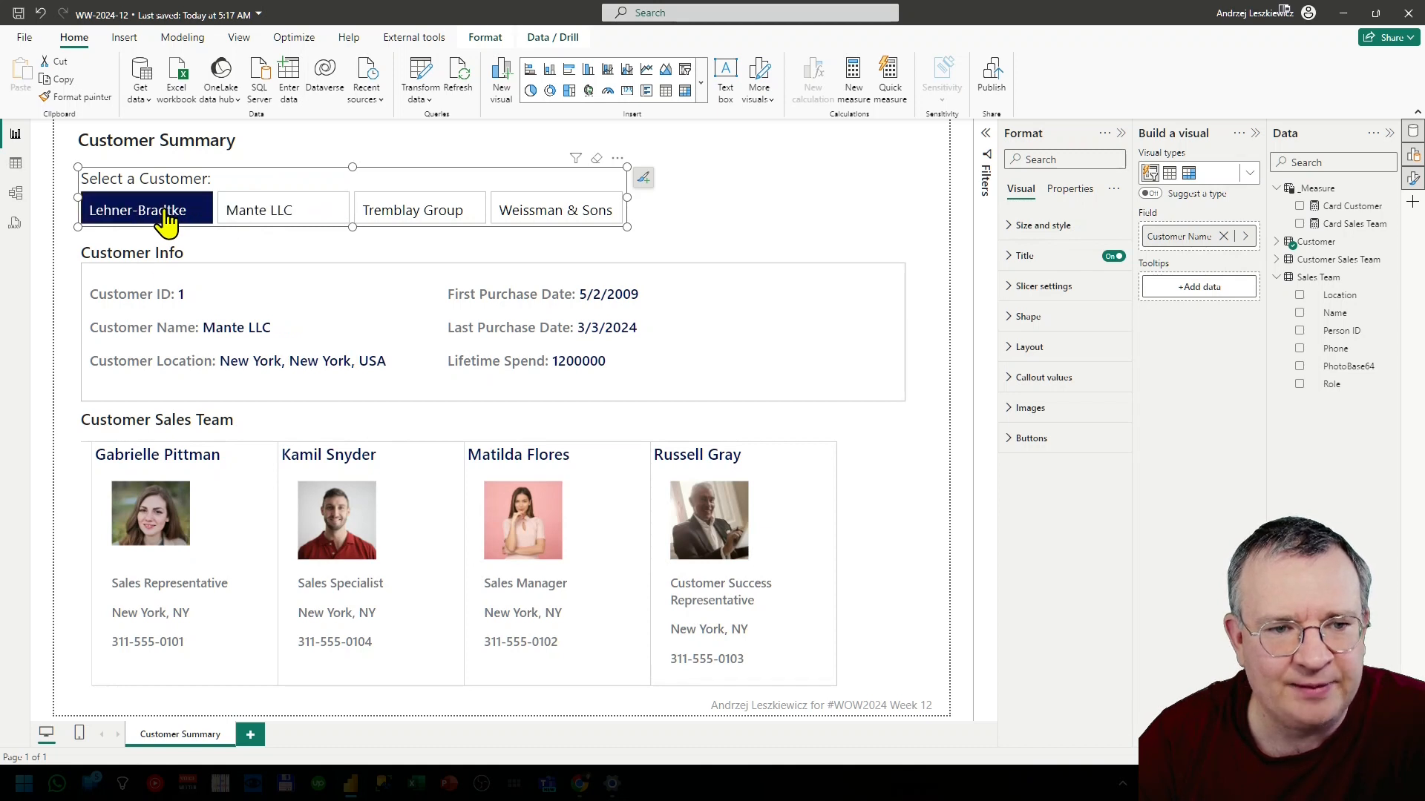
Inspect the Customer Info card's image settings, including the field behind its image URL and the image size.
{"action": "left_click", "coordinate": [208, 257]}
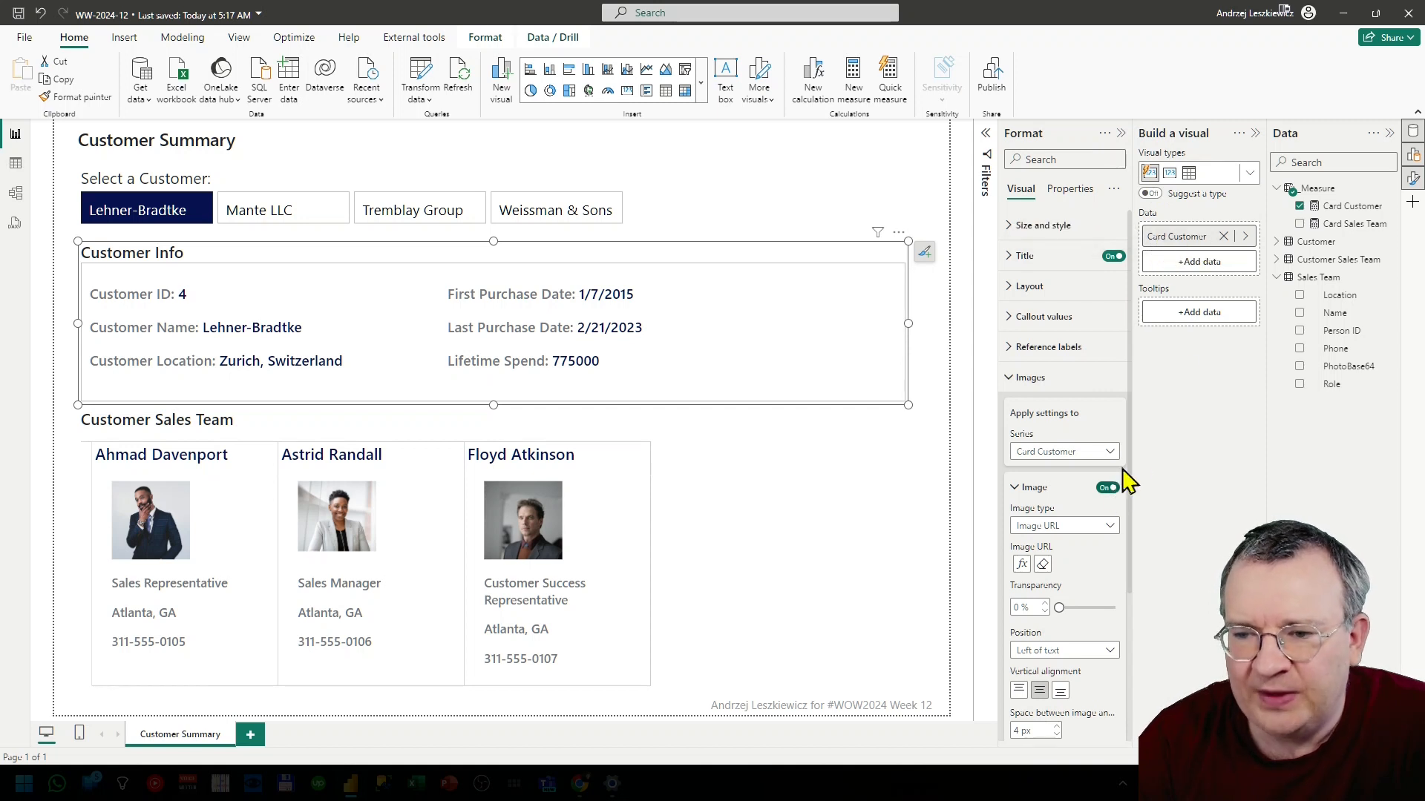
{"action": "scroll", "coordinate": [1042, 384], "scroll_direction": "down", "scroll_amount": 2}
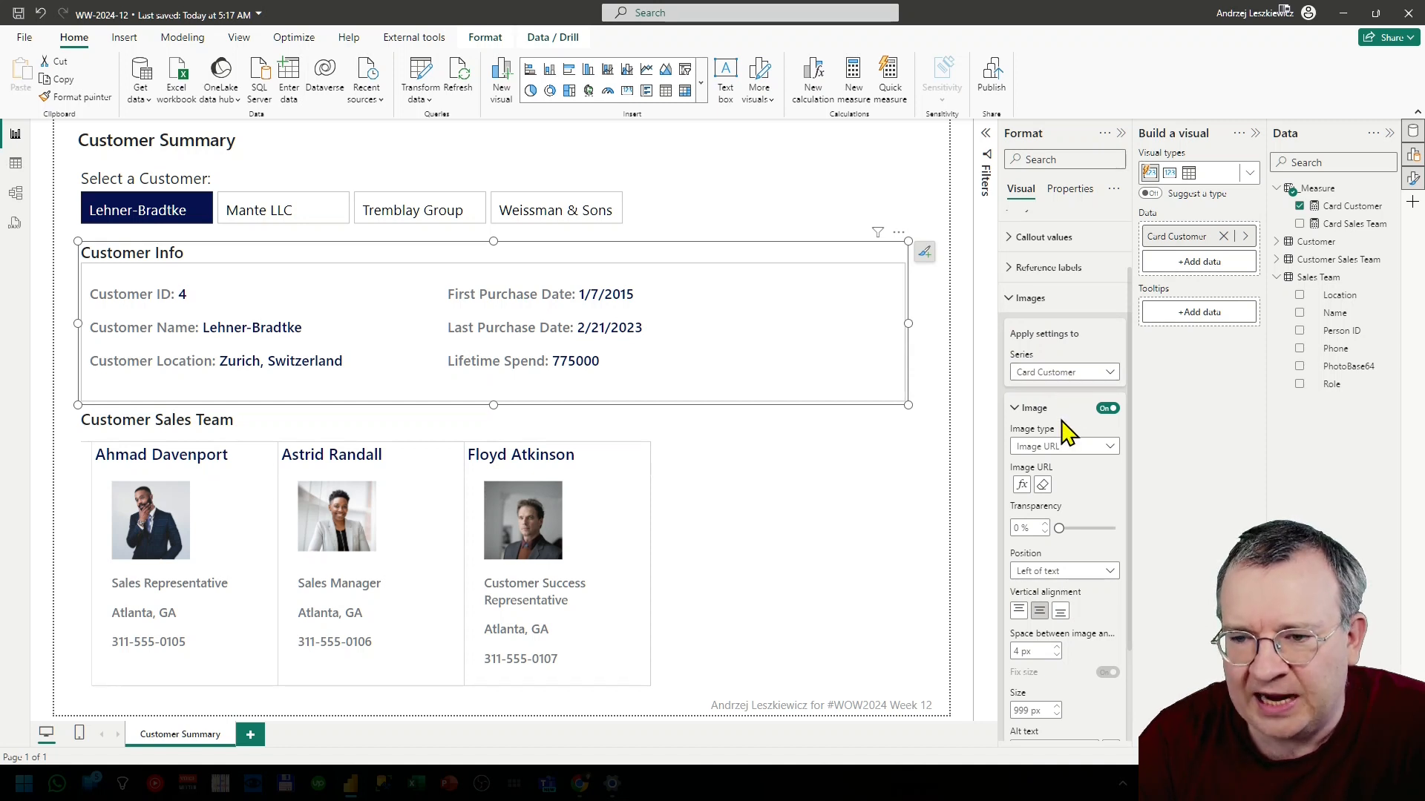
{"action": "scroll", "coordinate": [1066, 434], "scroll_direction": "down", "scroll_amount": 1}
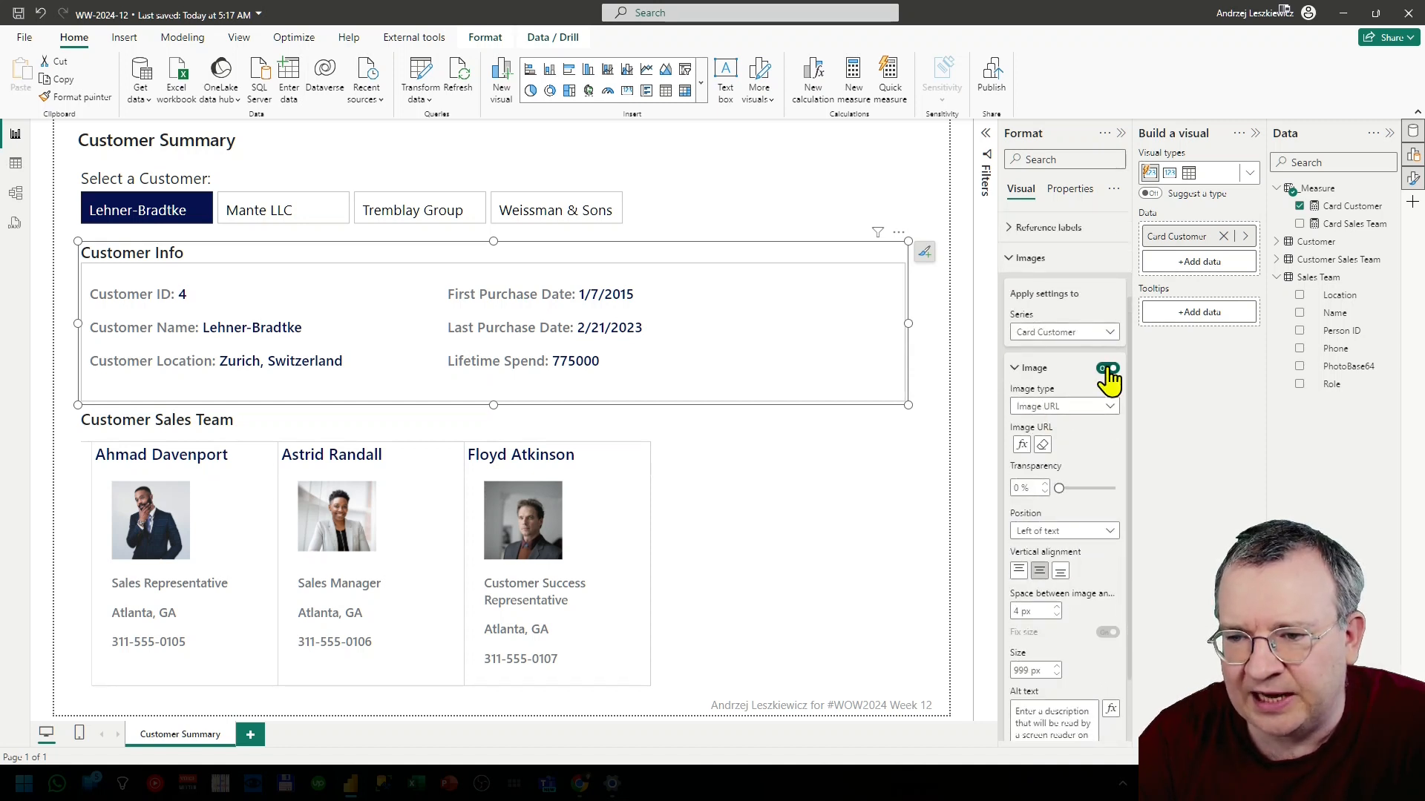
{"action": "left_click", "coordinate": [1021, 444]}
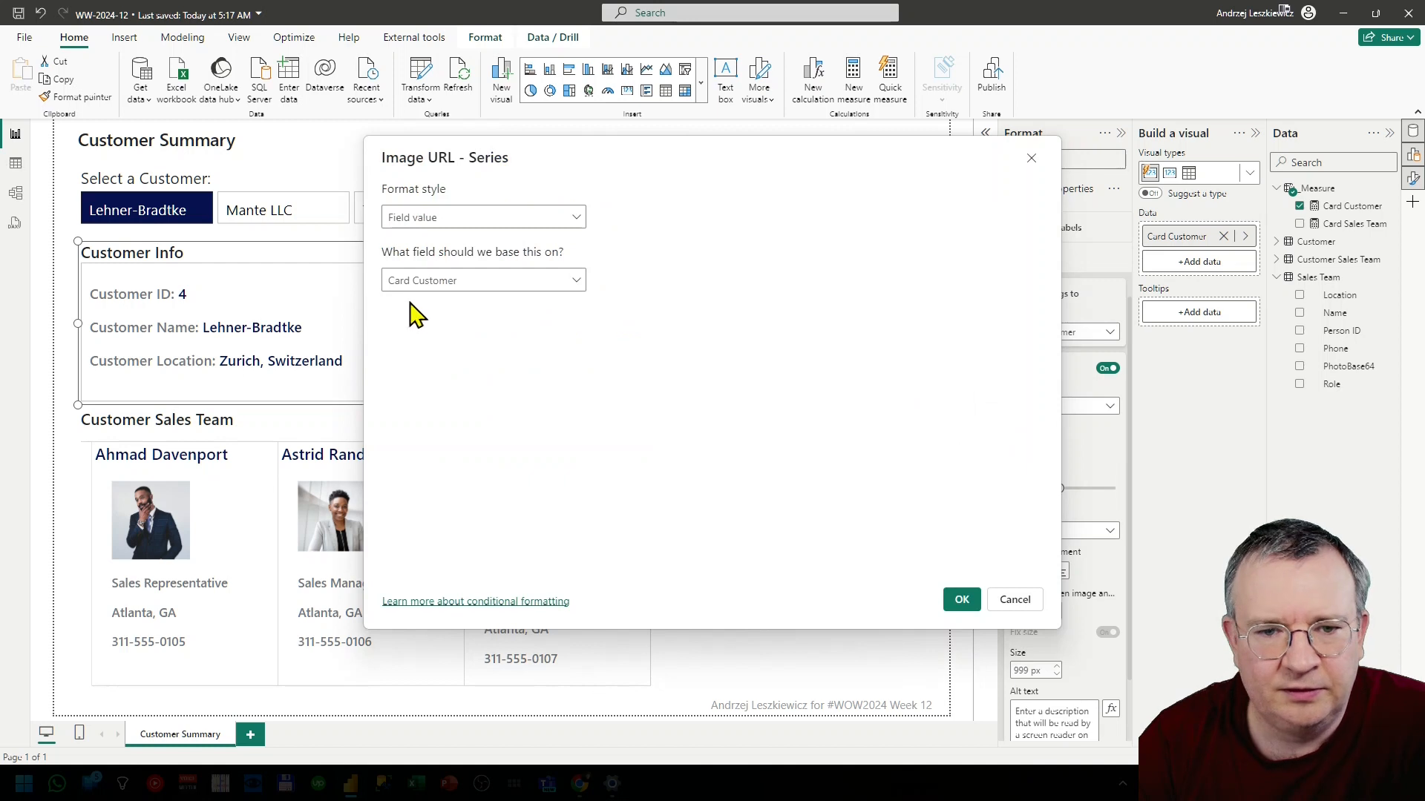
{"action": "left_click", "coordinate": [1014, 601]}
{"action": "scroll", "coordinate": [1106, 462], "scroll_direction": "down", "scroll_amount": 2}
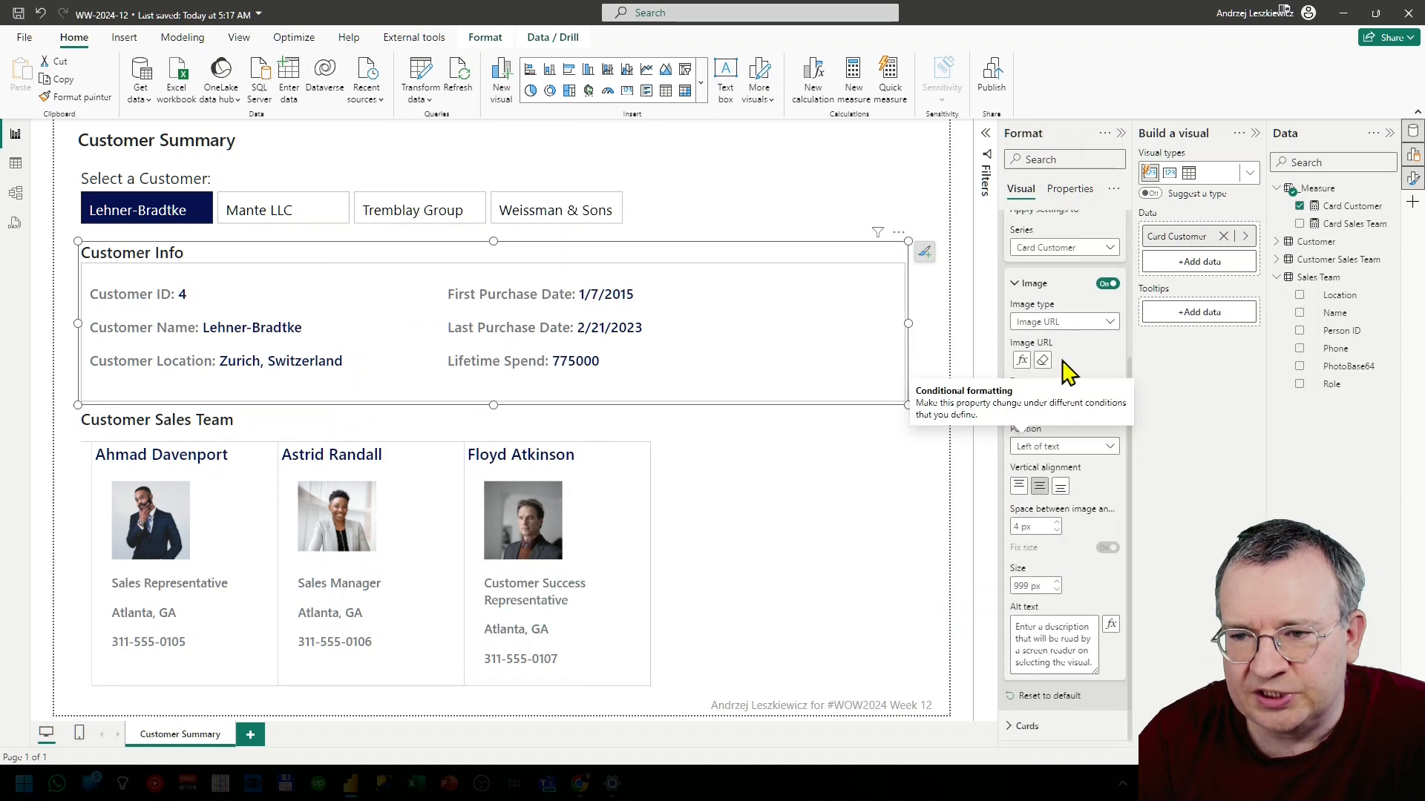
{"action": "double_click", "coordinate": [1033, 586]}
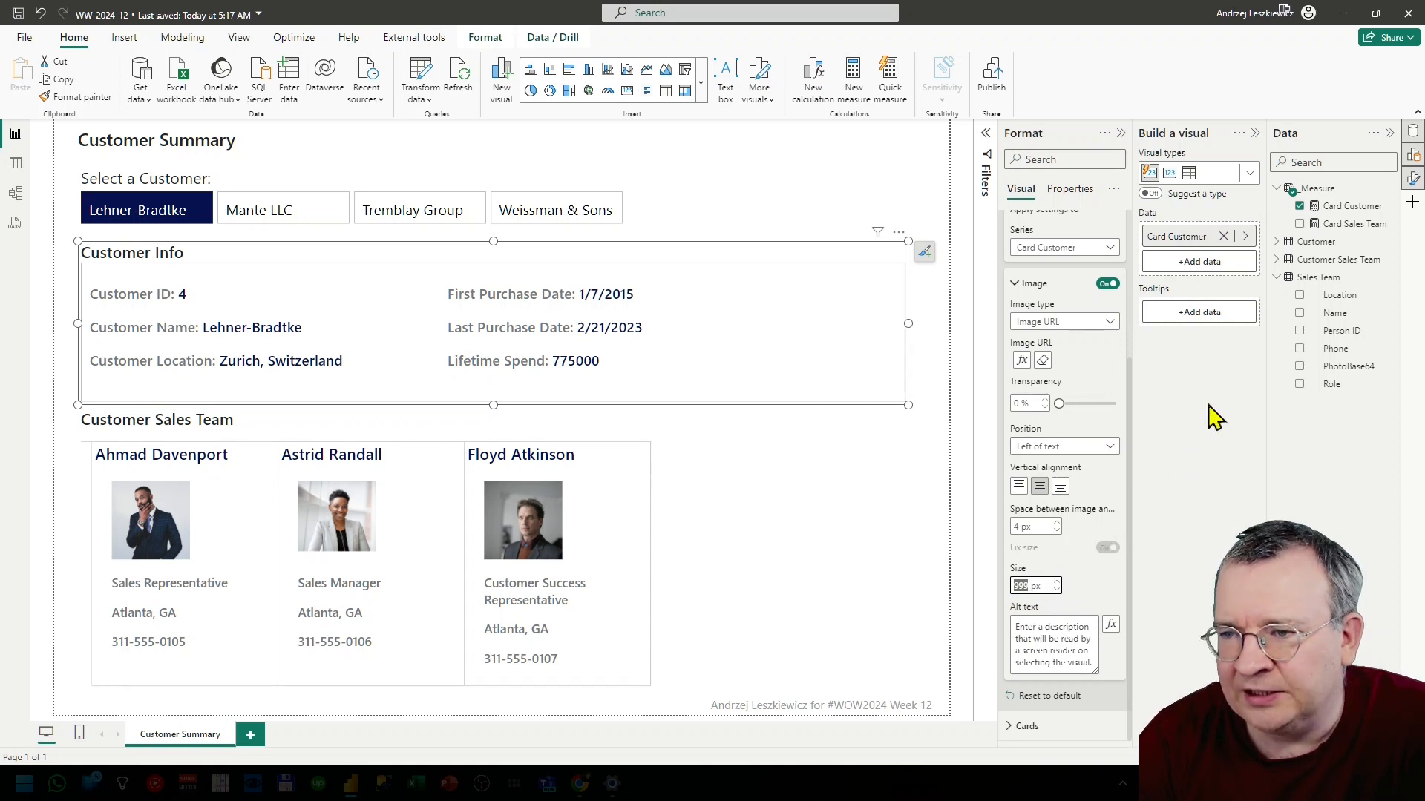
Show the full Card Customer measure formula and examine its SVG image header and its SVG opening and closing variables.
{"action": "left_click", "coordinate": [1340, 210]}
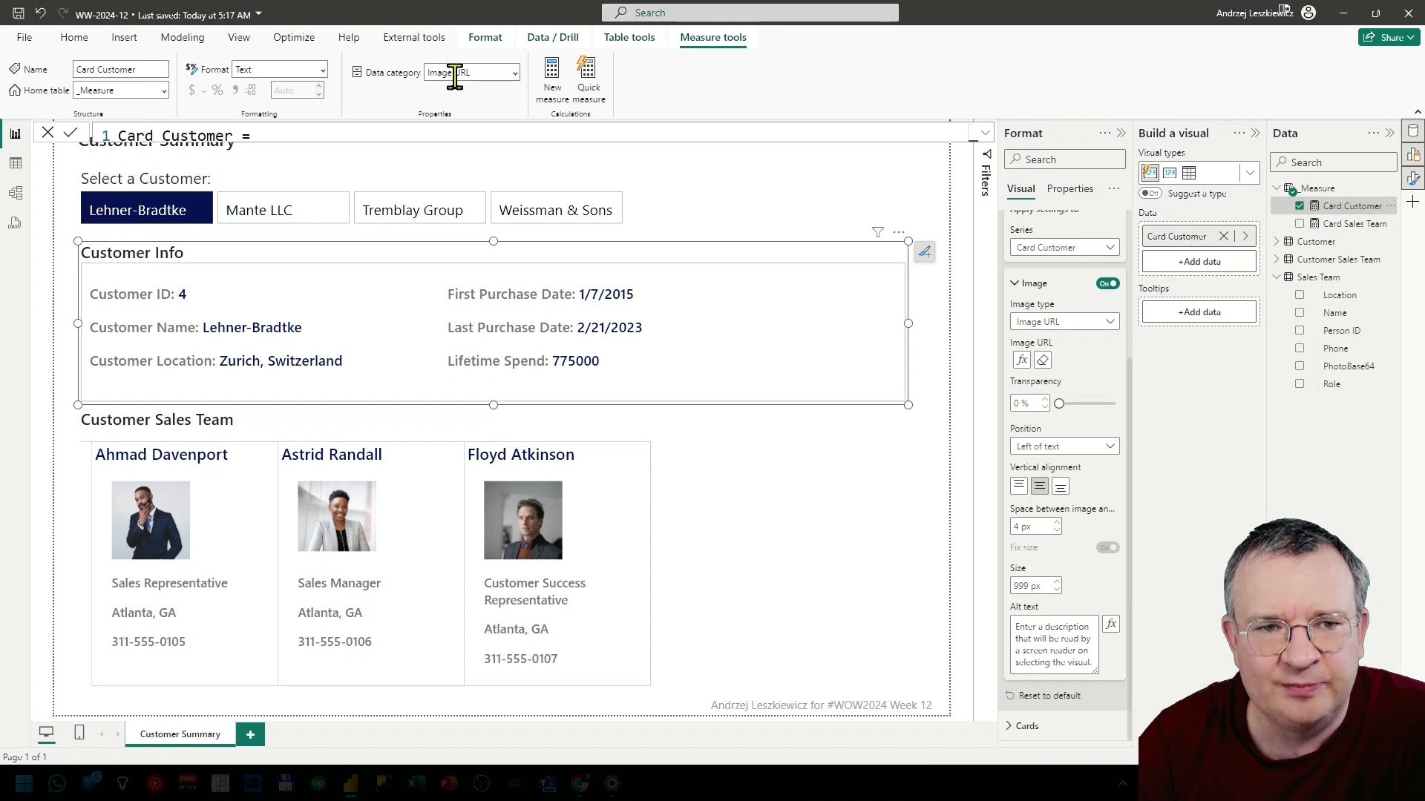
{"action": "left_click", "coordinate": [987, 141]}
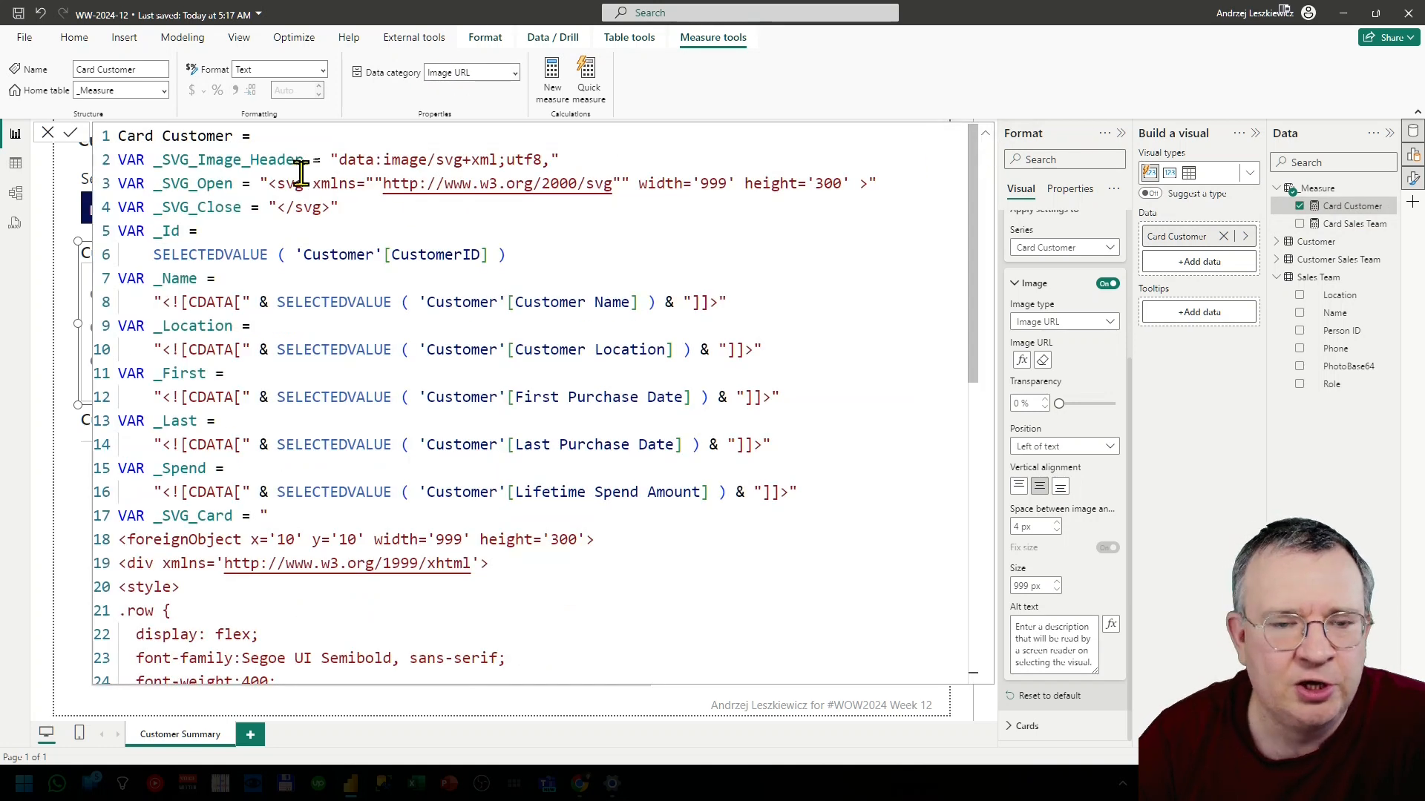
{"action": "left_click_drag", "start_coordinate": [337, 163], "coordinate": [544, 157]}
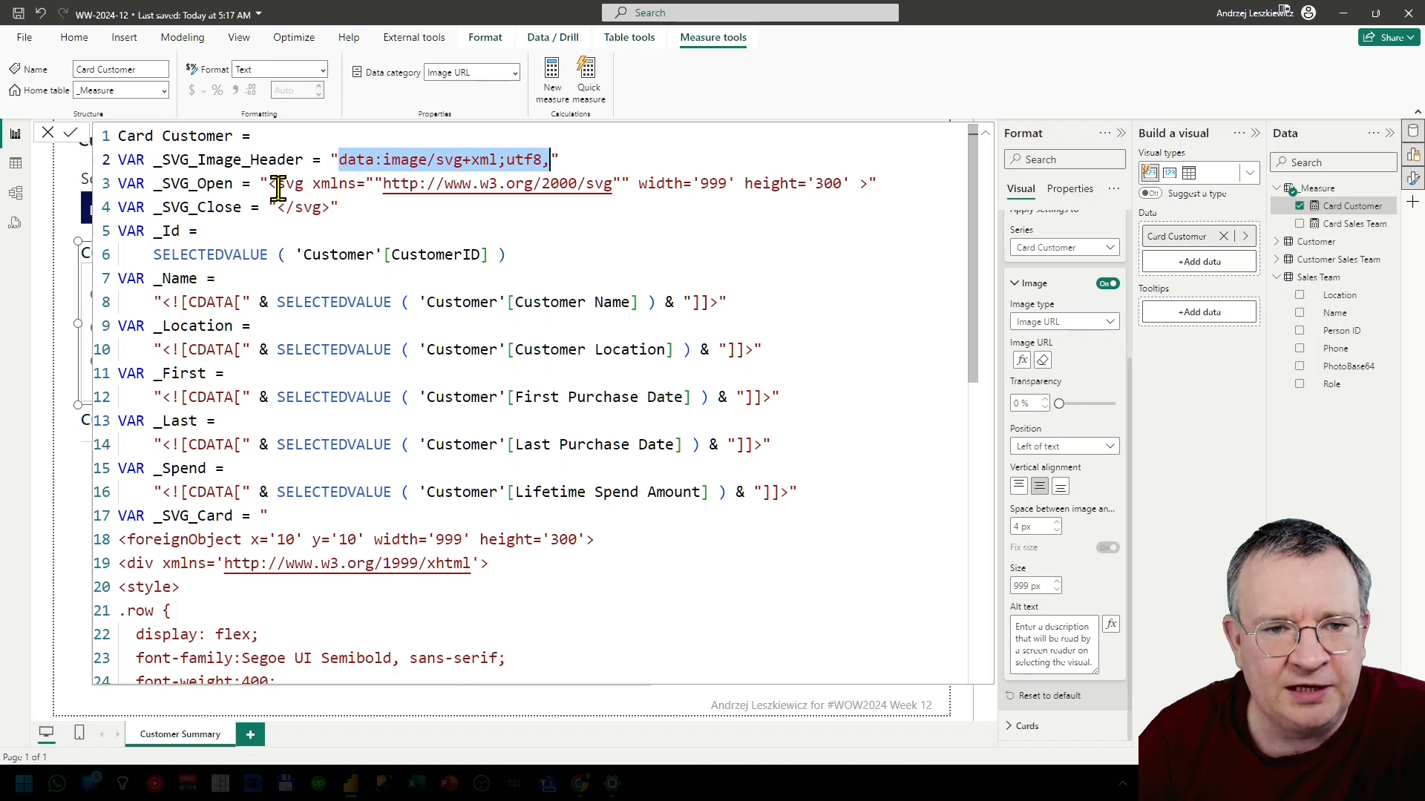
{"action": "left_click_drag", "start_coordinate": [338, 208], "coordinate": [97, 190]}
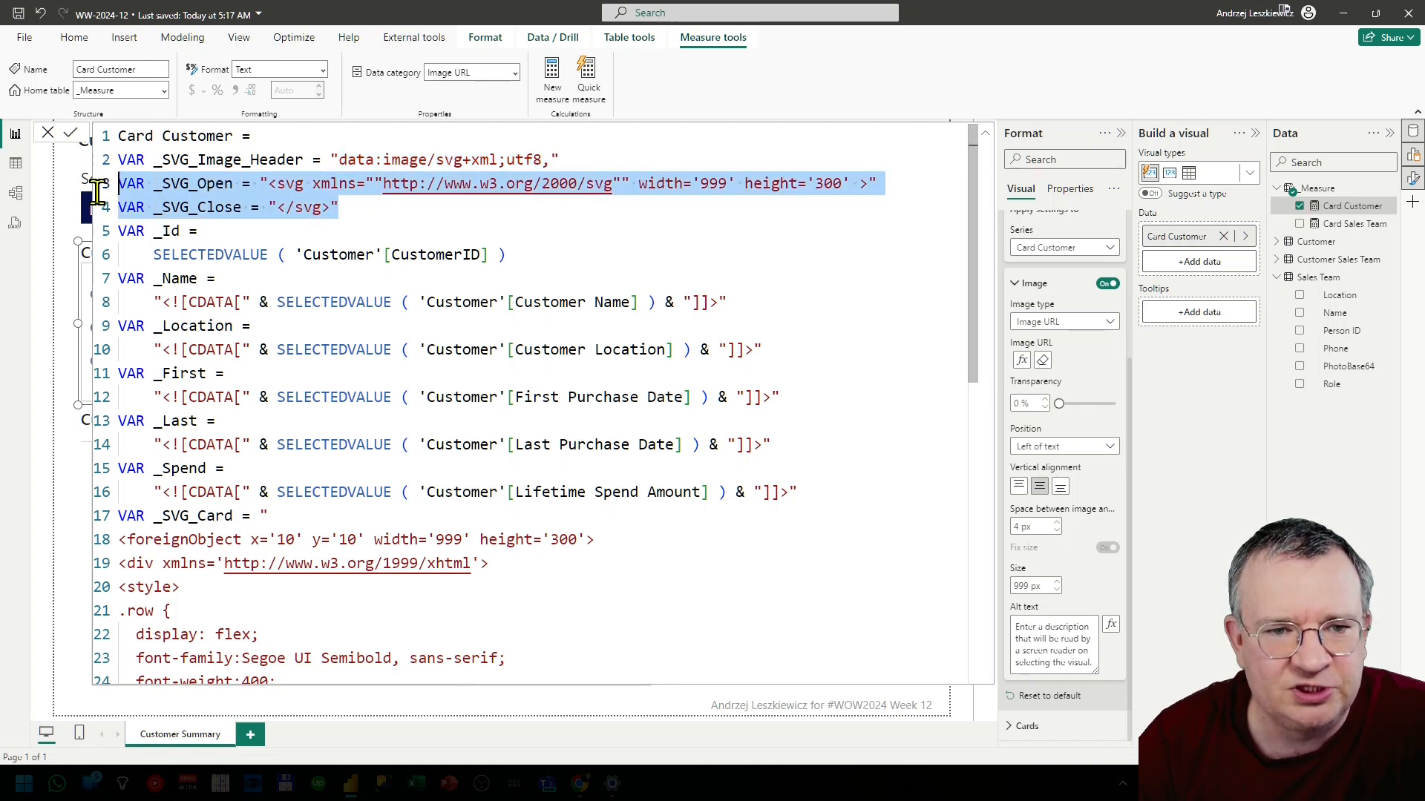
{"action": "left_click", "coordinate": [336, 187]}
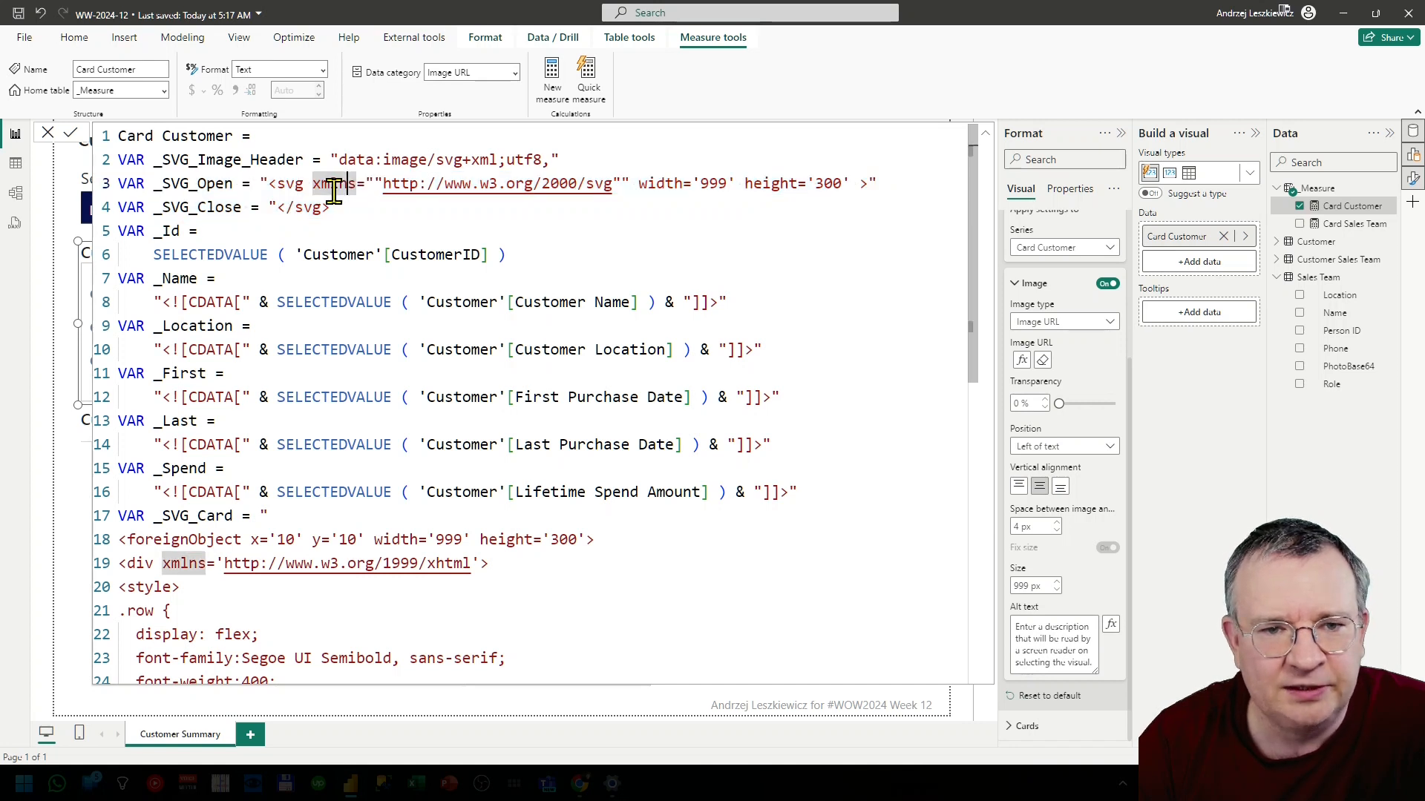
Examine the SVG namespace address and the _SVG_Open and _SVG_Close variables in the Card Customer measure.
{"action": "left_click", "coordinate": [598, 186]}
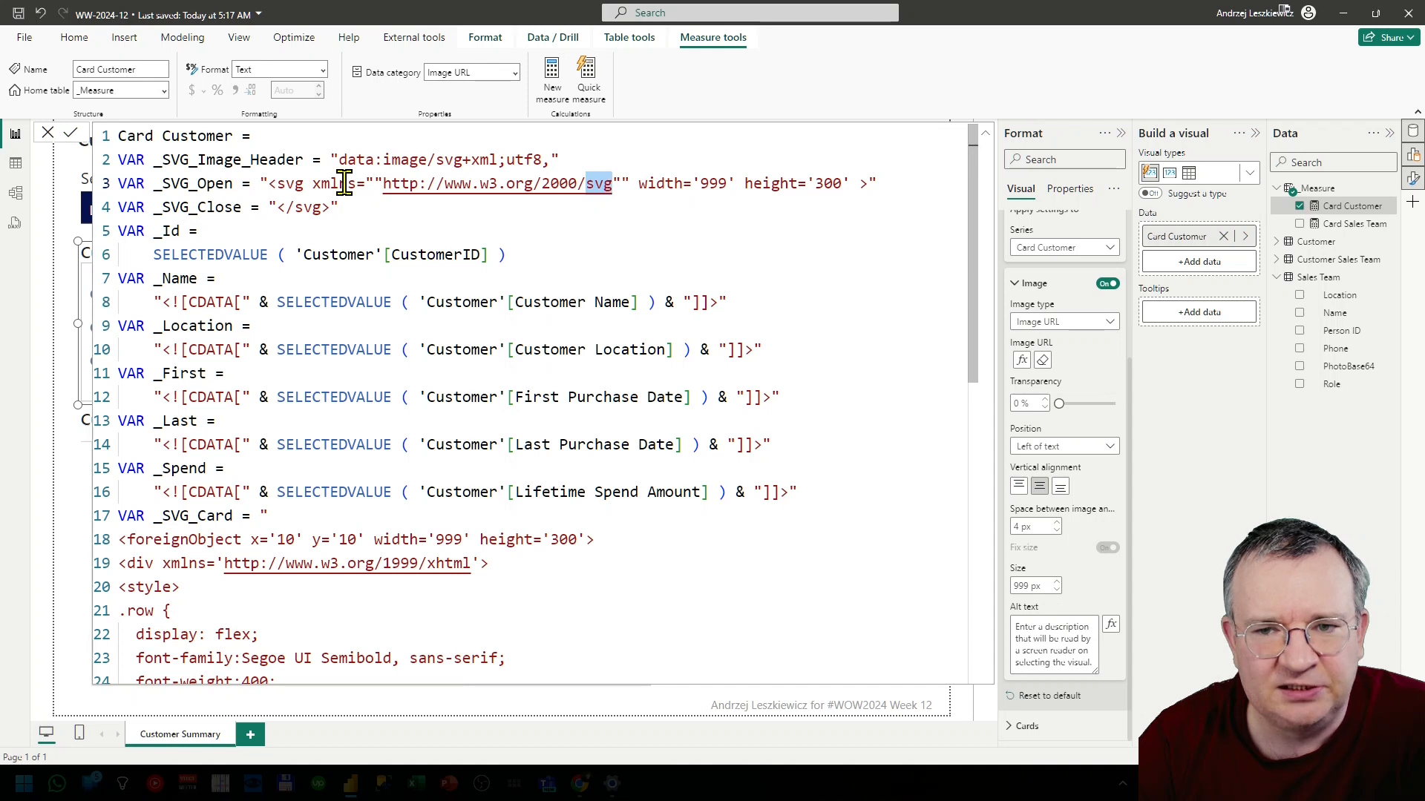
{"action": "left_click_drag", "start_coordinate": [349, 204], "coordinate": [55, 191]}
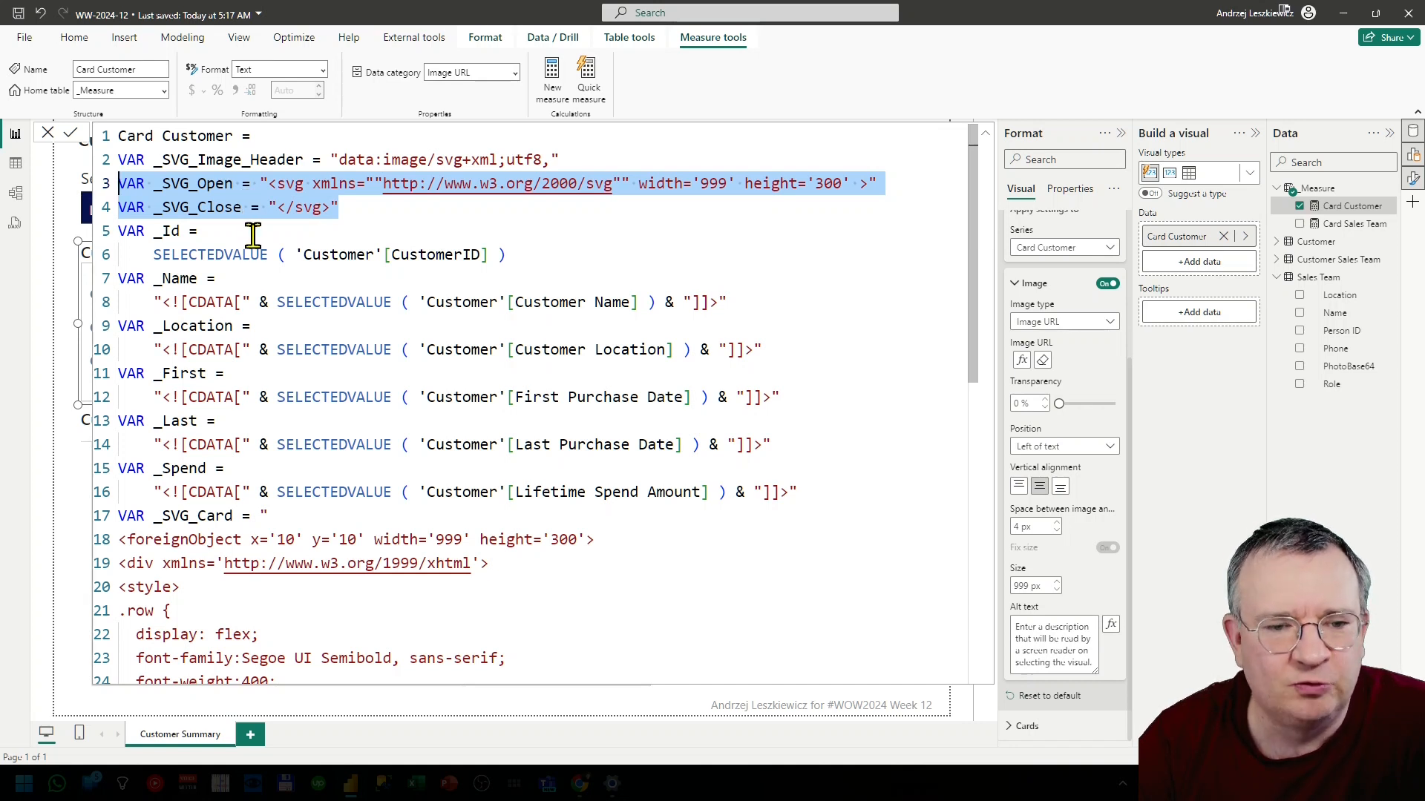
{"action": "scroll", "coordinate": [252, 236], "scroll_direction": "down", "scroll_amount": 2}
{"action": "scroll", "coordinate": [255, 243], "scroll_direction": "up", "scroll_amount": 2}
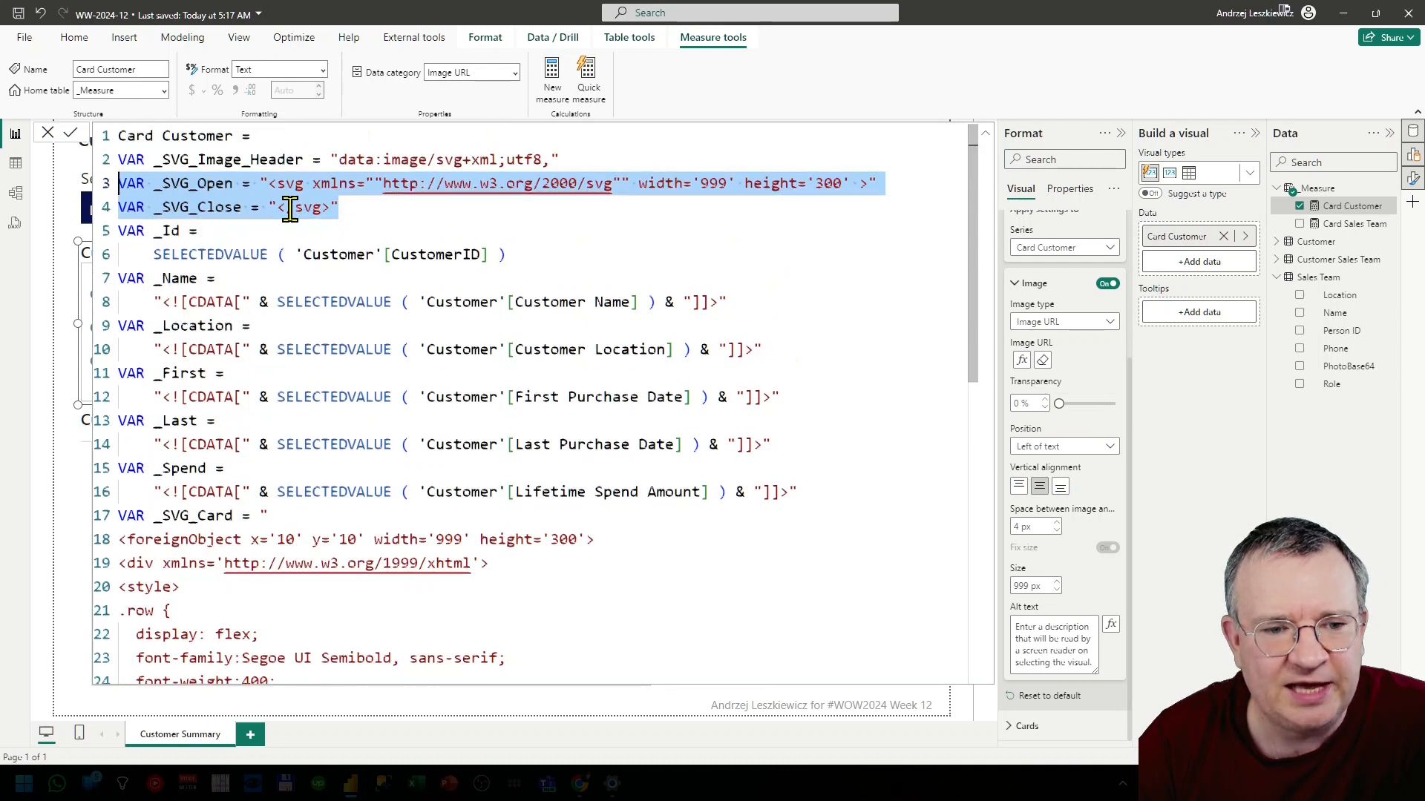
Examine the foreignObject element and the xhtml namespace of its div inside the measure's _SVG_Card variable.
{"action": "scroll", "coordinate": [289, 208], "scroll_direction": "down", "scroll_amount": 4}
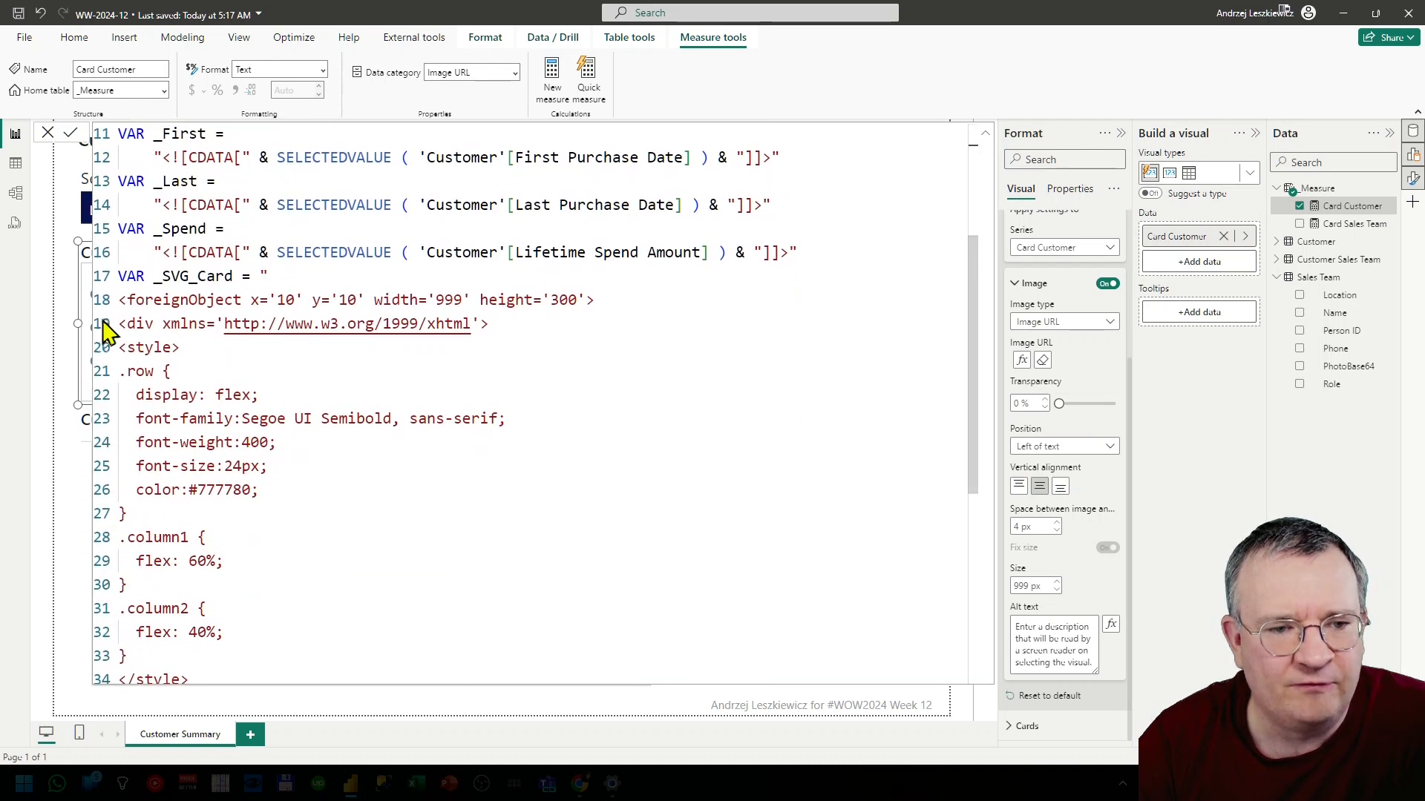
{"action": "left_click_drag", "start_coordinate": [127, 299], "coordinate": [542, 297]}
{"action": "left_click_drag", "start_coordinate": [127, 325], "coordinate": [163, 324]}
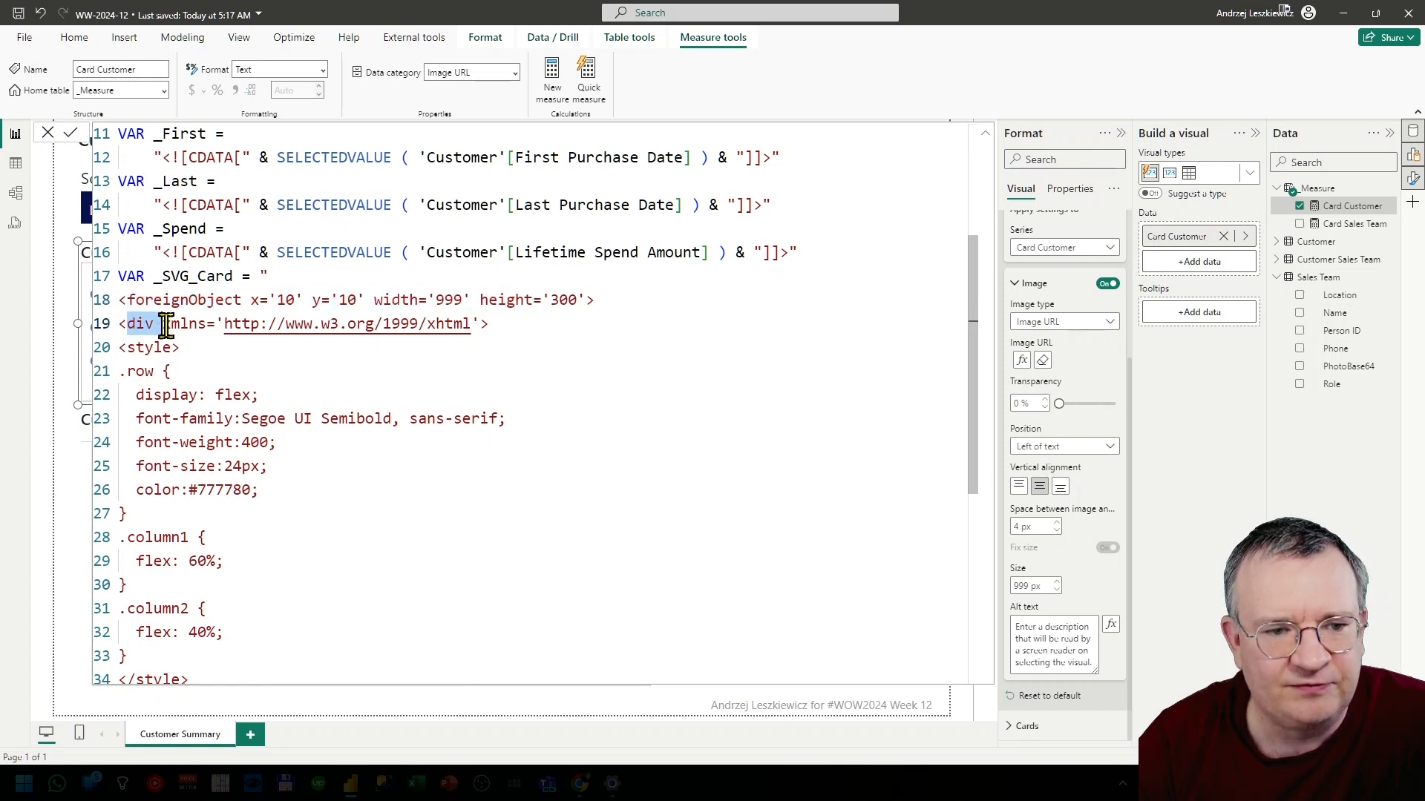
{"action": "double_click", "coordinate": [139, 325]}
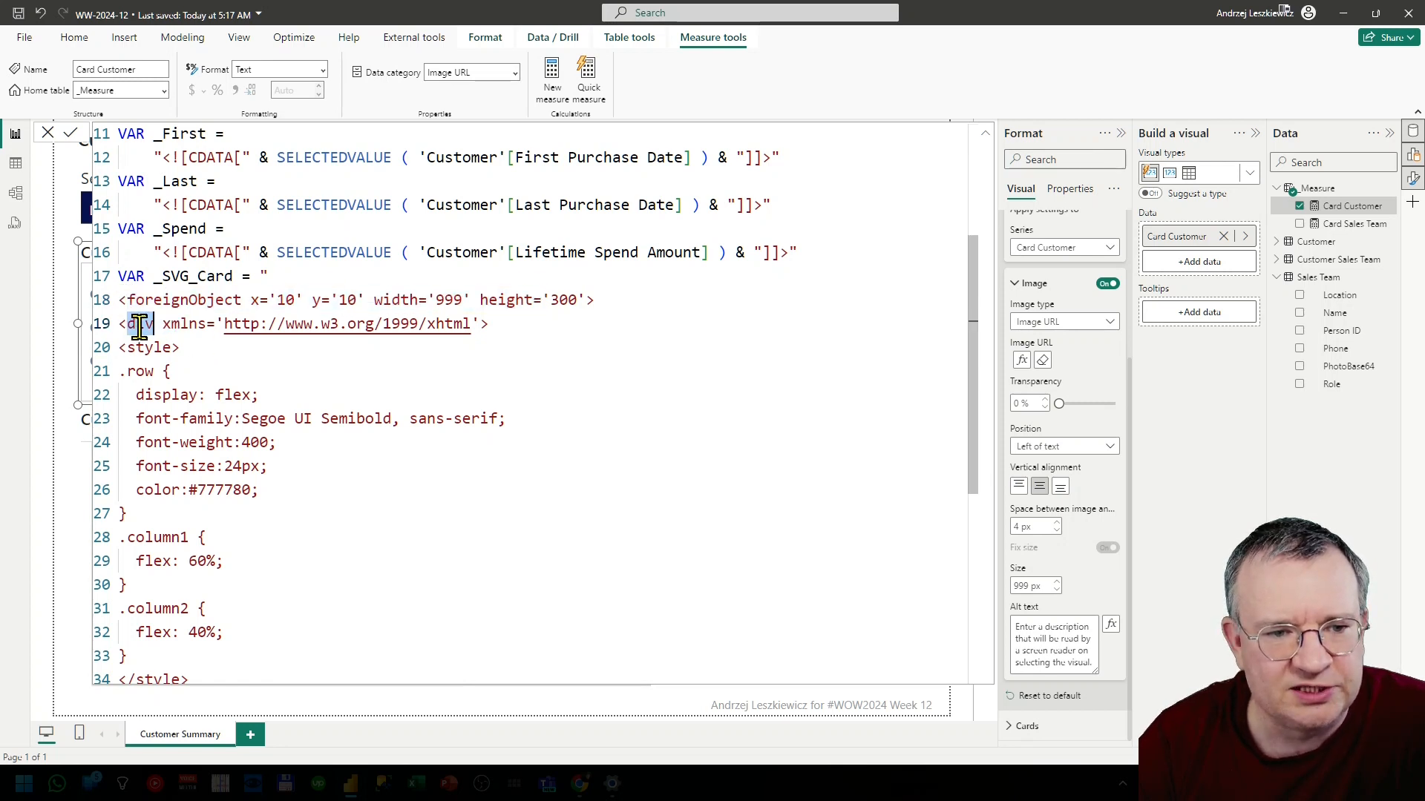
{"action": "double_click", "coordinate": [180, 325]}
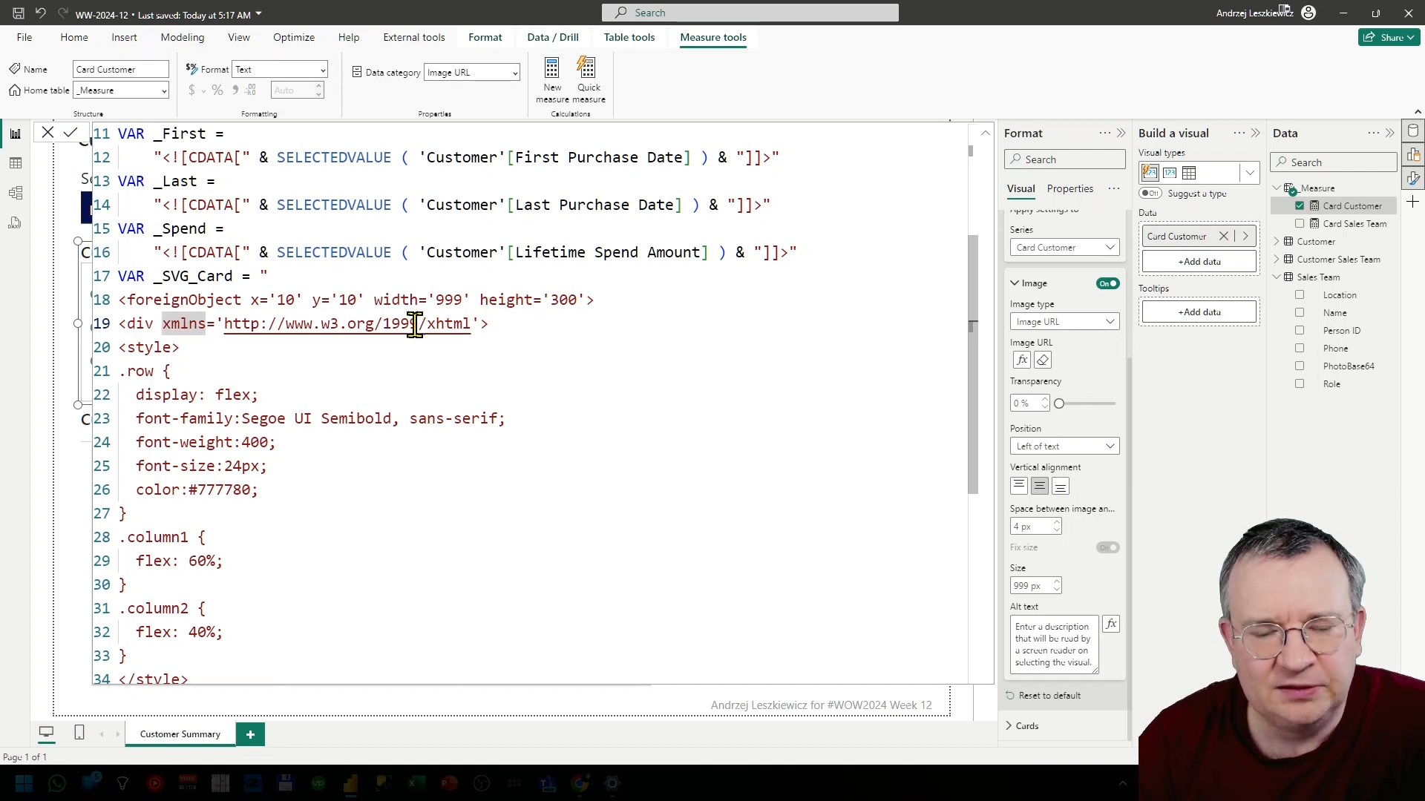
{"action": "left_click_drag", "start_coordinate": [429, 325], "coordinate": [488, 325]}
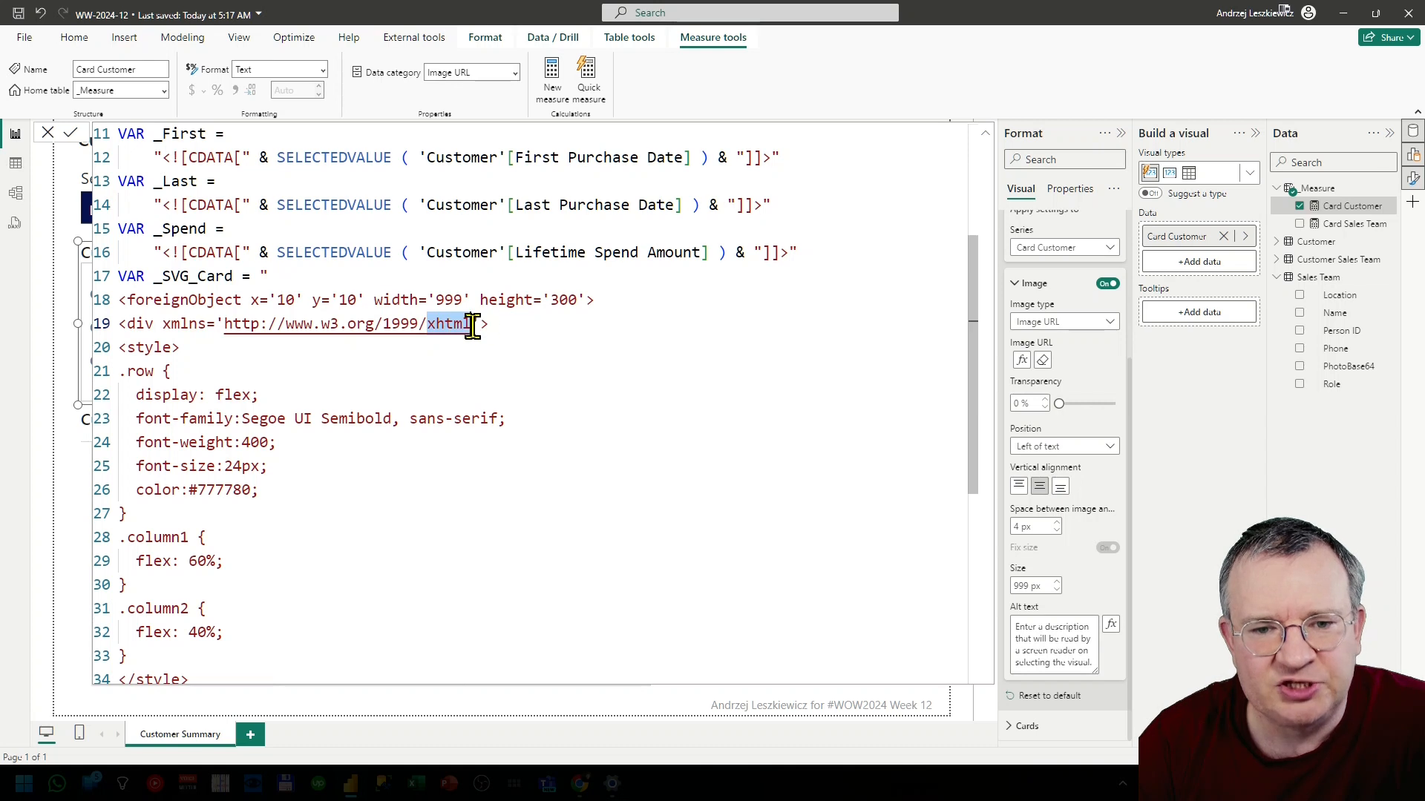
{"action": "left_click", "coordinate": [518, 327]}
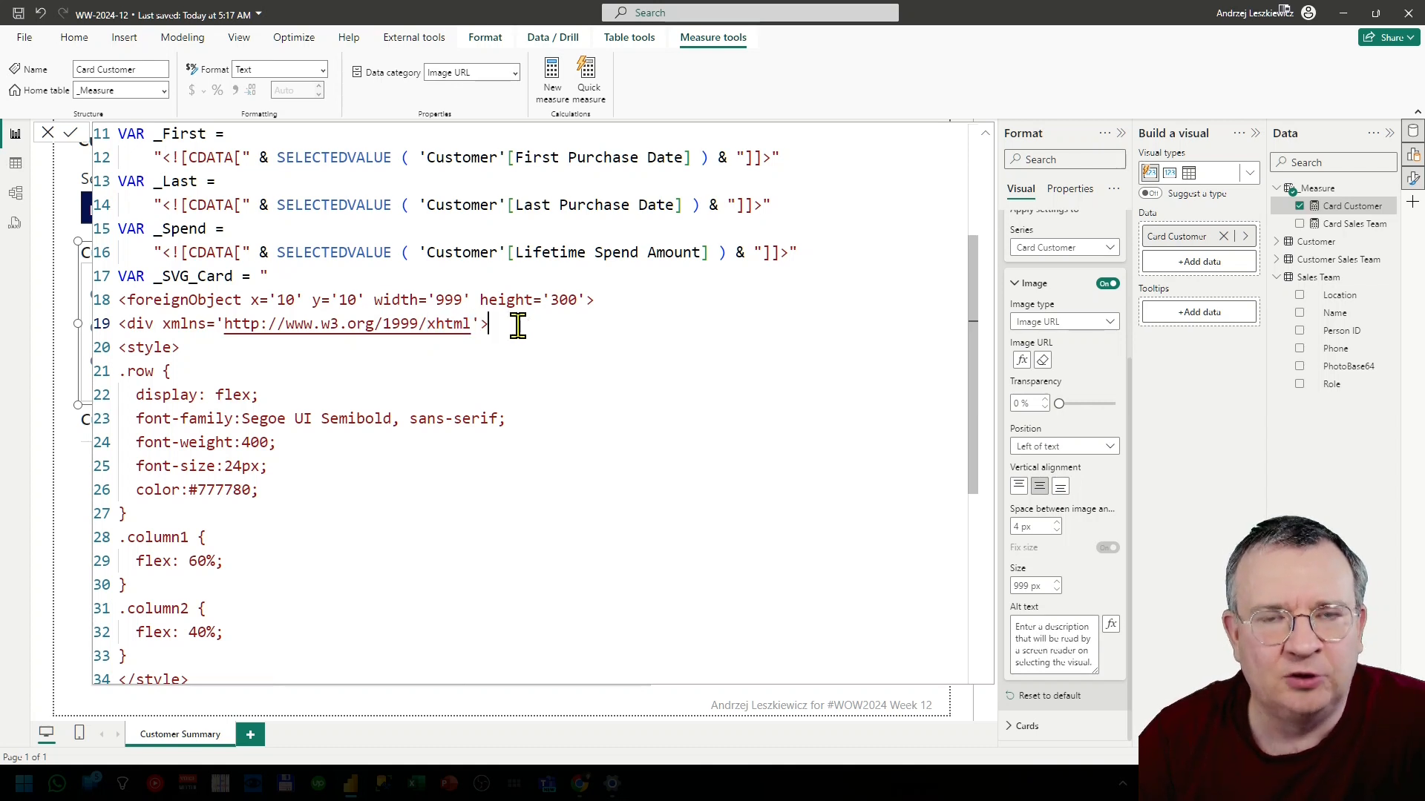
Examine the measure's style block and its two-column row div, and compare them with the Customer Info card on the report.
{"action": "scroll", "coordinate": [355, 376], "scroll_direction": "down", "scroll_amount": 3}
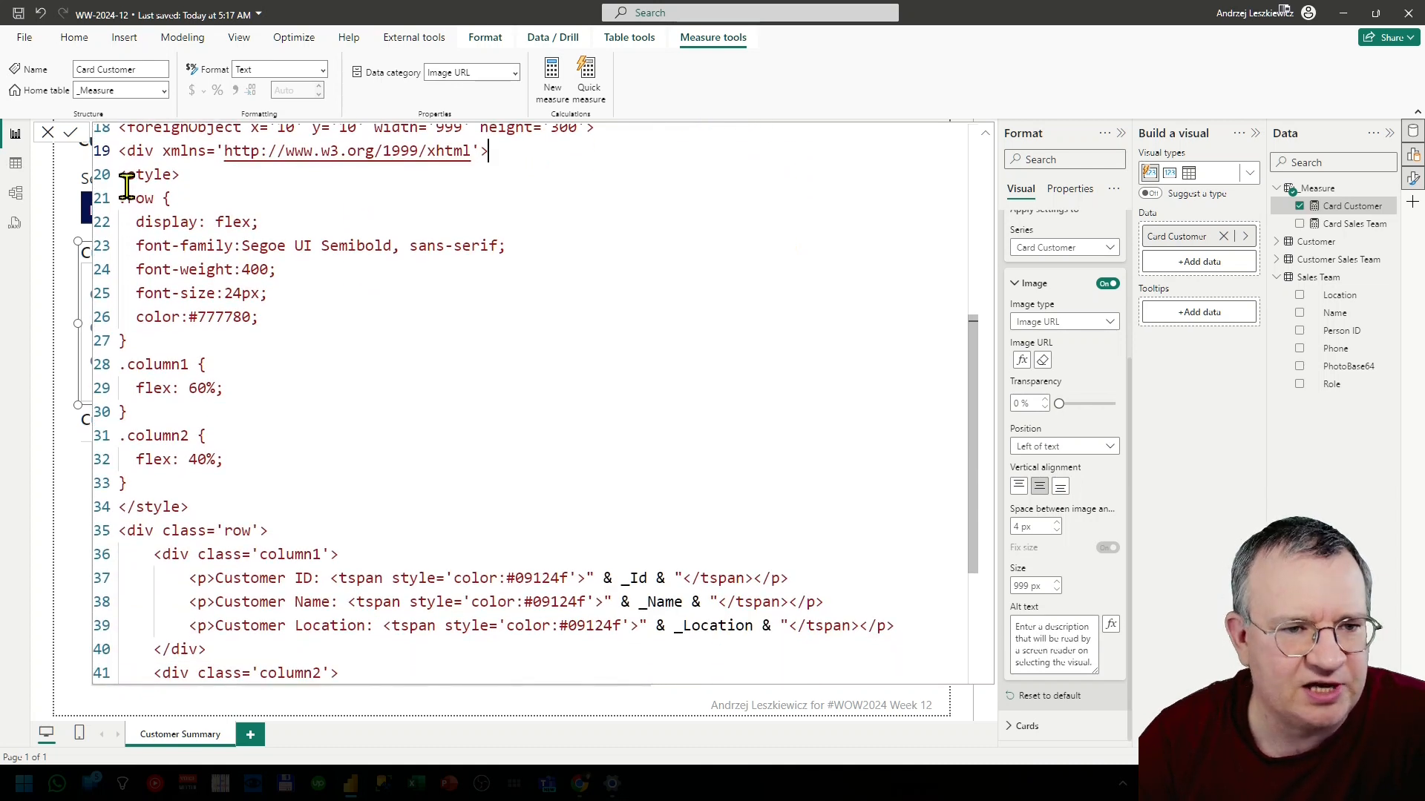
{"action": "left_click_drag", "start_coordinate": [120, 175], "coordinate": [231, 495]}
{"action": "scroll", "coordinate": [347, 471], "scroll_direction": "down", "scroll_amount": 2}
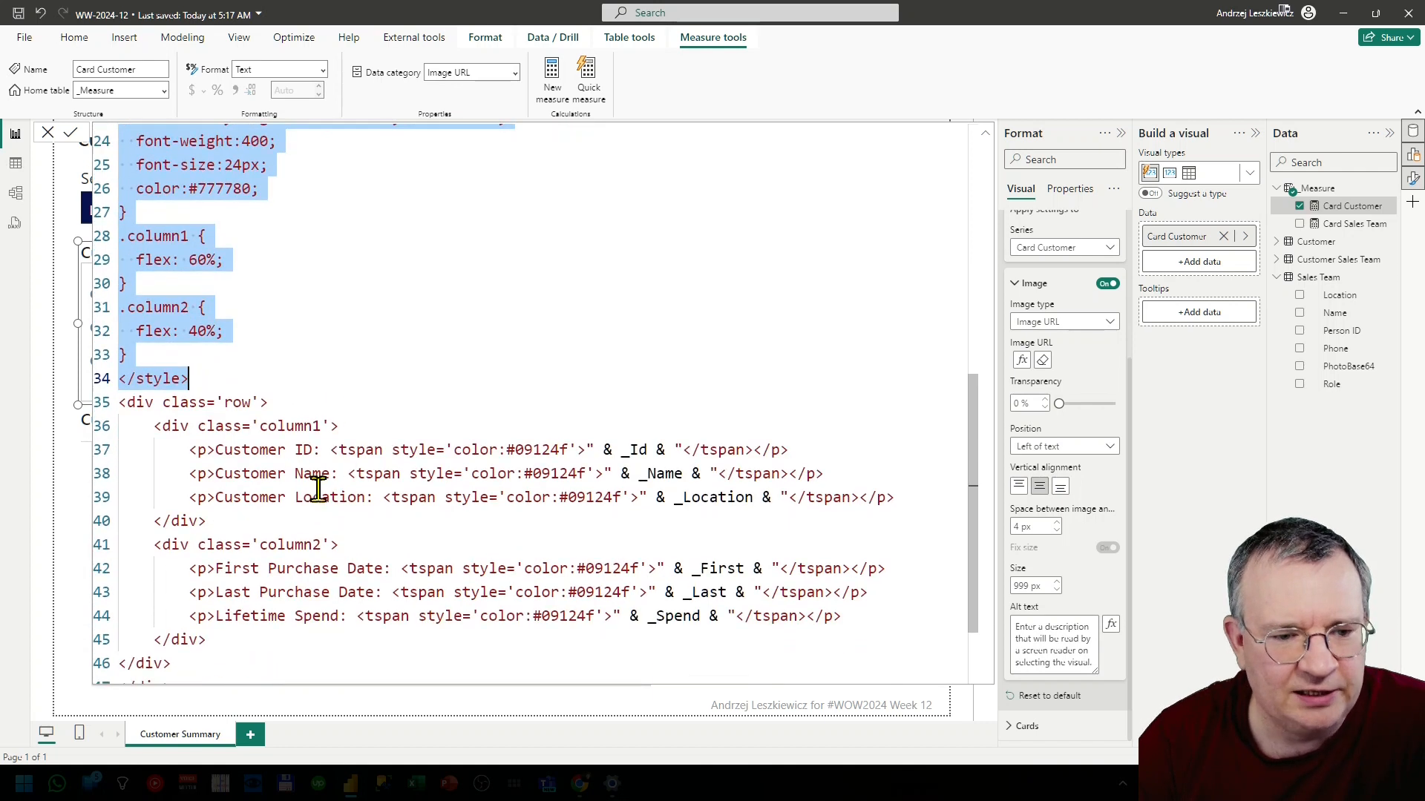
{"action": "left_click_drag", "start_coordinate": [122, 404], "coordinate": [209, 657]}
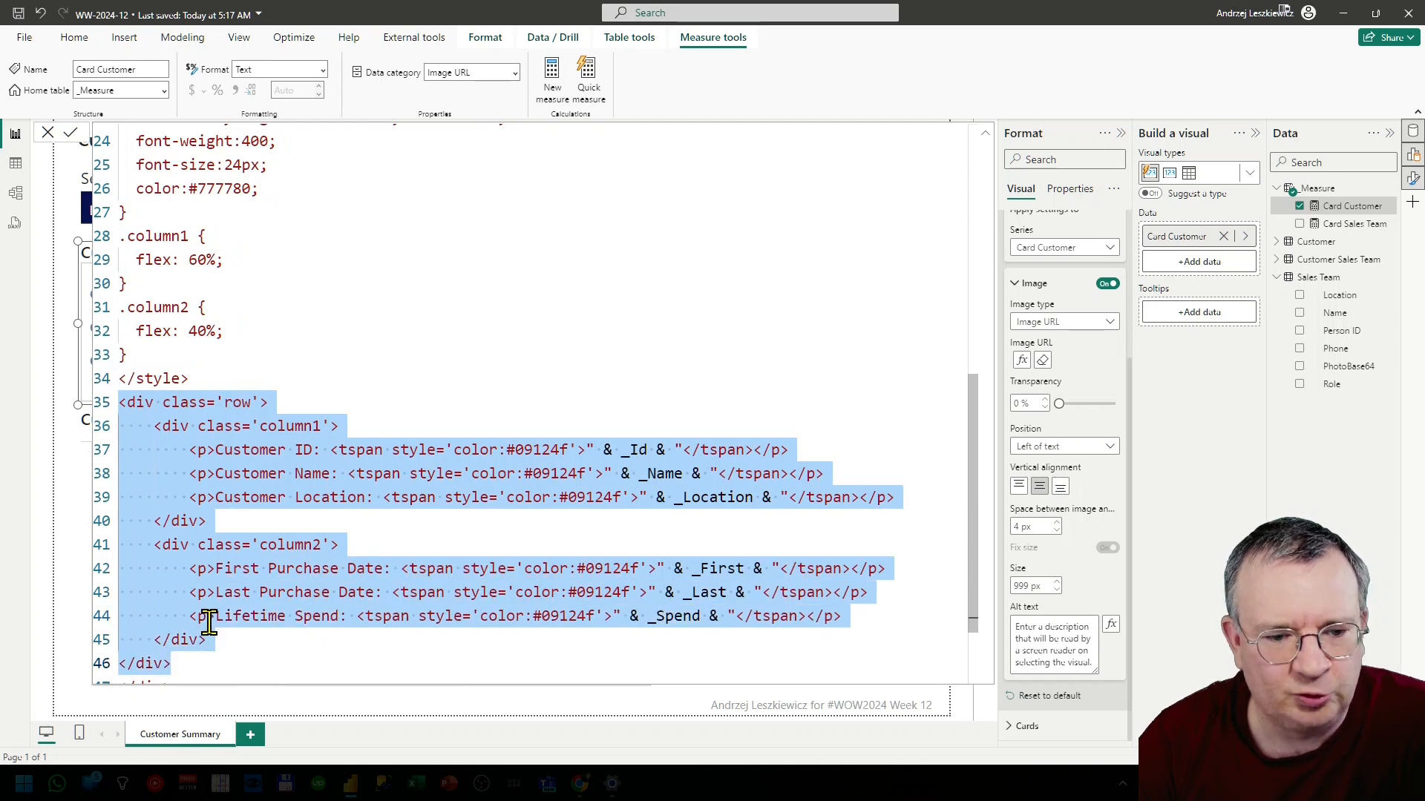
{"action": "left_click", "coordinate": [985, 133]}
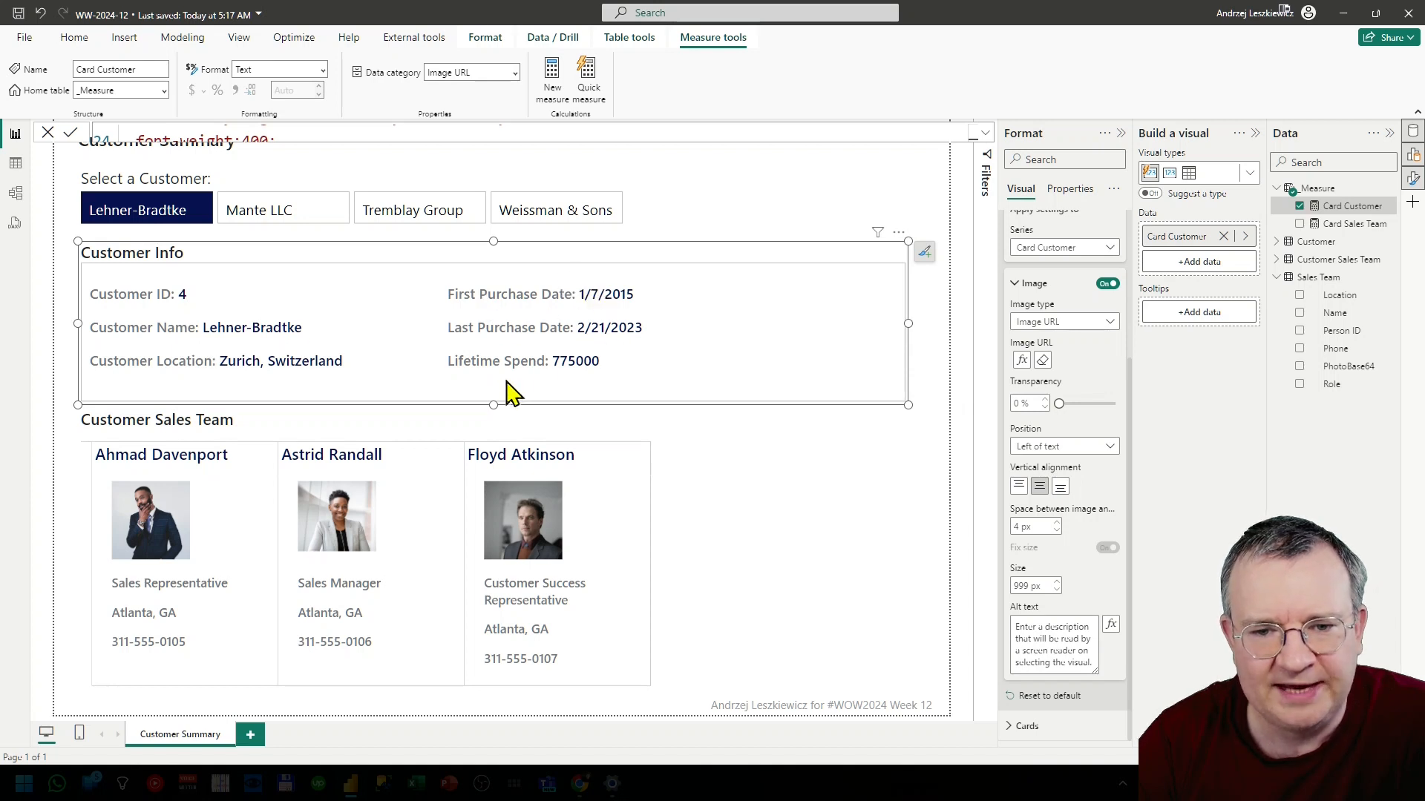
Show the full Card Customer formula again and examine the column flex widths and the row's color, font size, weight and family.
{"action": "left_click", "coordinate": [1351, 209]}
{"action": "left_click", "coordinate": [986, 133]}
{"action": "scroll", "coordinate": [374, 346], "scroll_direction": "down", "scroll_amount": 4}
{"action": "scroll", "coordinate": [374, 346], "scroll_direction": "down", "scroll_amount": 1}
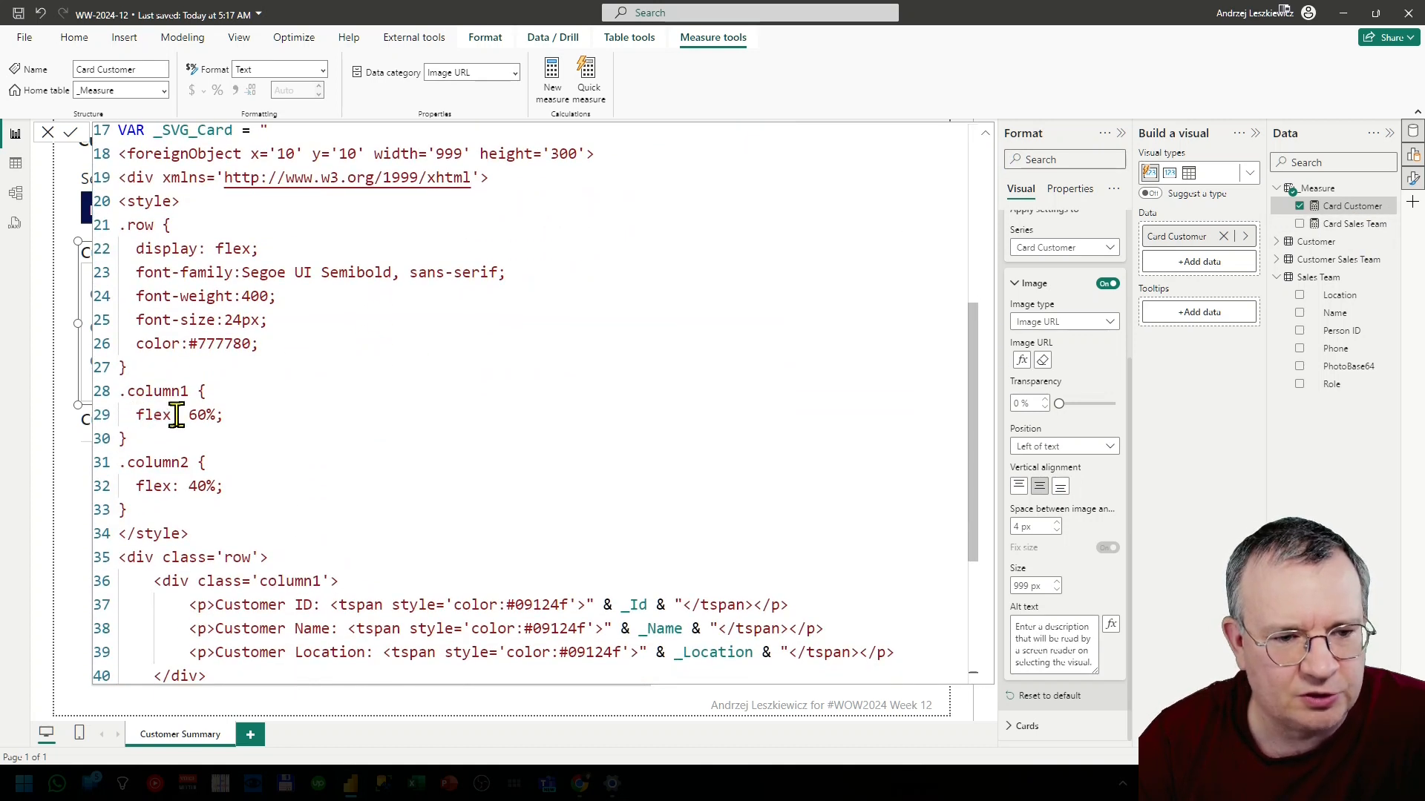
{"action": "left_click_drag", "start_coordinate": [136, 415], "coordinate": [216, 415]}
{"action": "left_click_drag", "start_coordinate": [187, 486], "coordinate": [232, 487]}
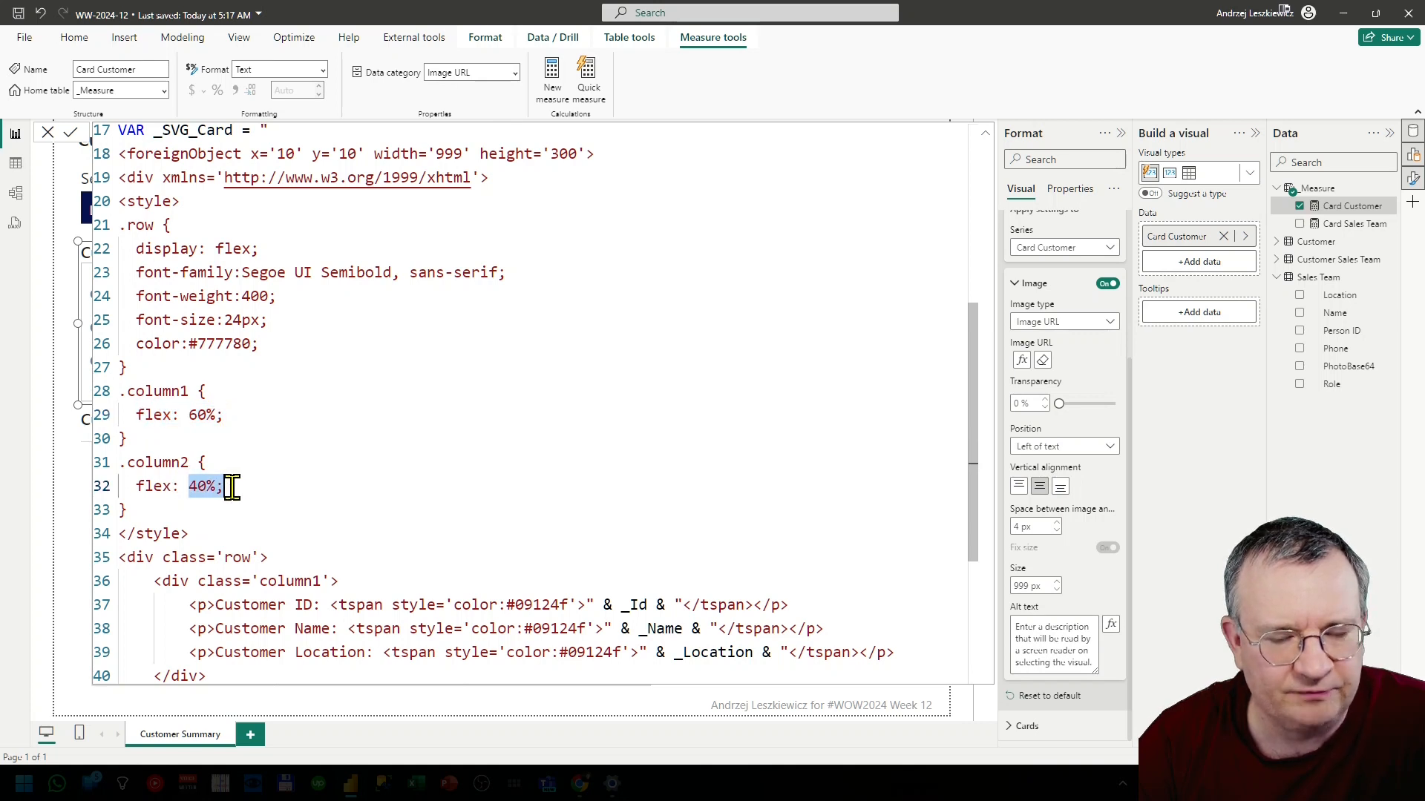
{"action": "left_click_drag", "start_coordinate": [265, 349], "coordinate": [128, 349]}
{"action": "left_click_drag", "start_coordinate": [281, 324], "coordinate": [117, 332]}
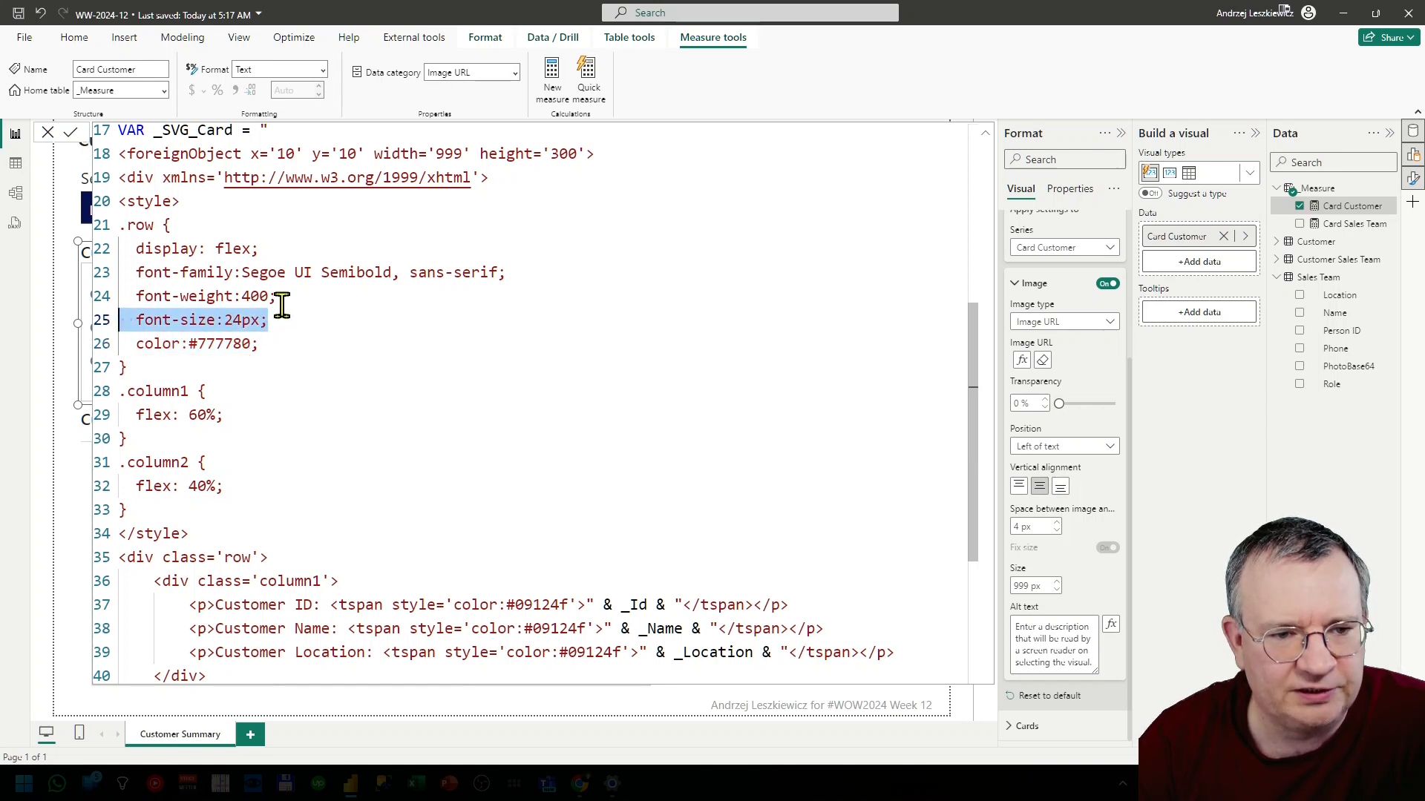
{"action": "left_click_drag", "start_coordinate": [284, 295], "coordinate": [391, 273]}
Examine the tspan color style on the Customer ID line and compare it with the text on the Customer Info card.
{"action": "scroll", "coordinate": [381, 312], "scroll_direction": "down", "scroll_amount": 3}
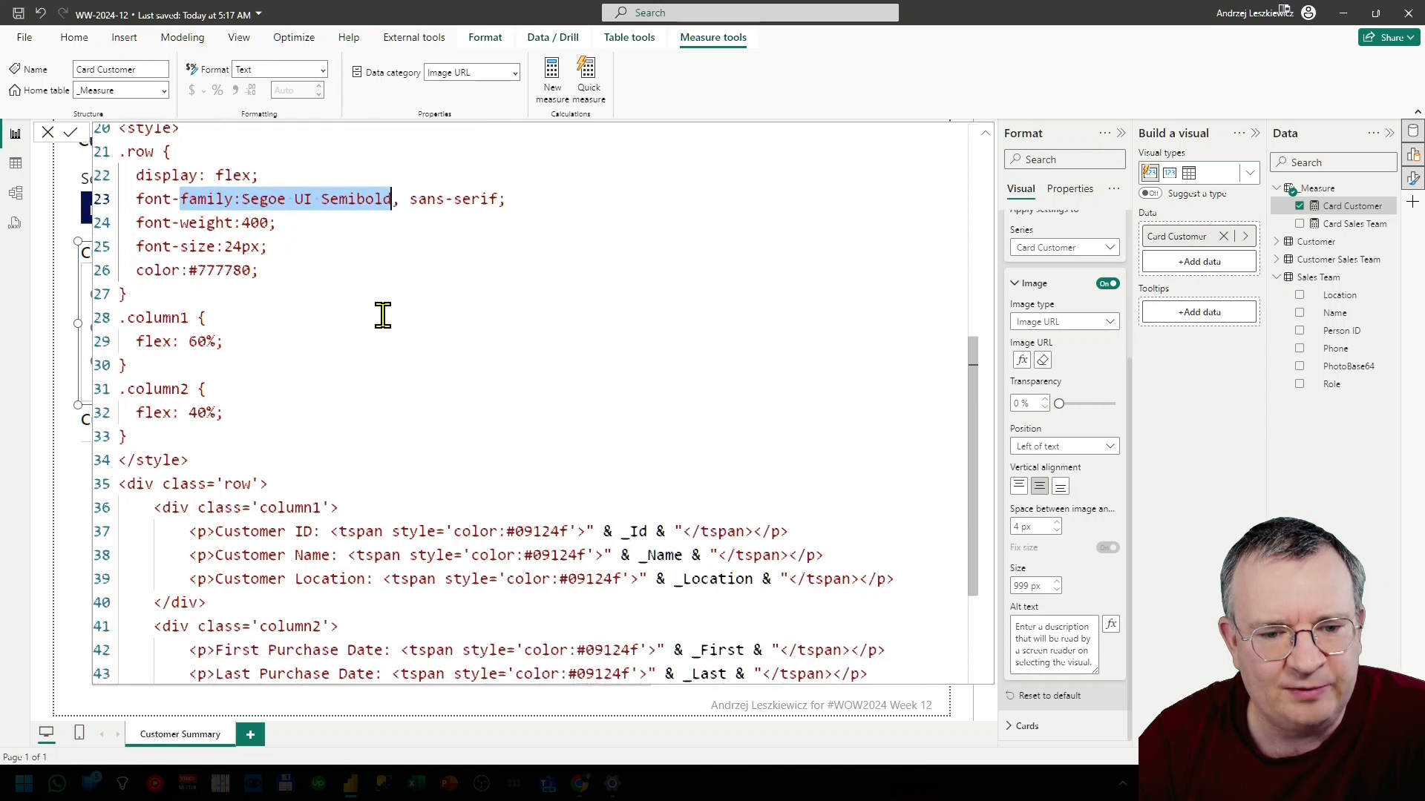
{"action": "scroll", "coordinate": [382, 315], "scroll_direction": "down", "scroll_amount": 1}
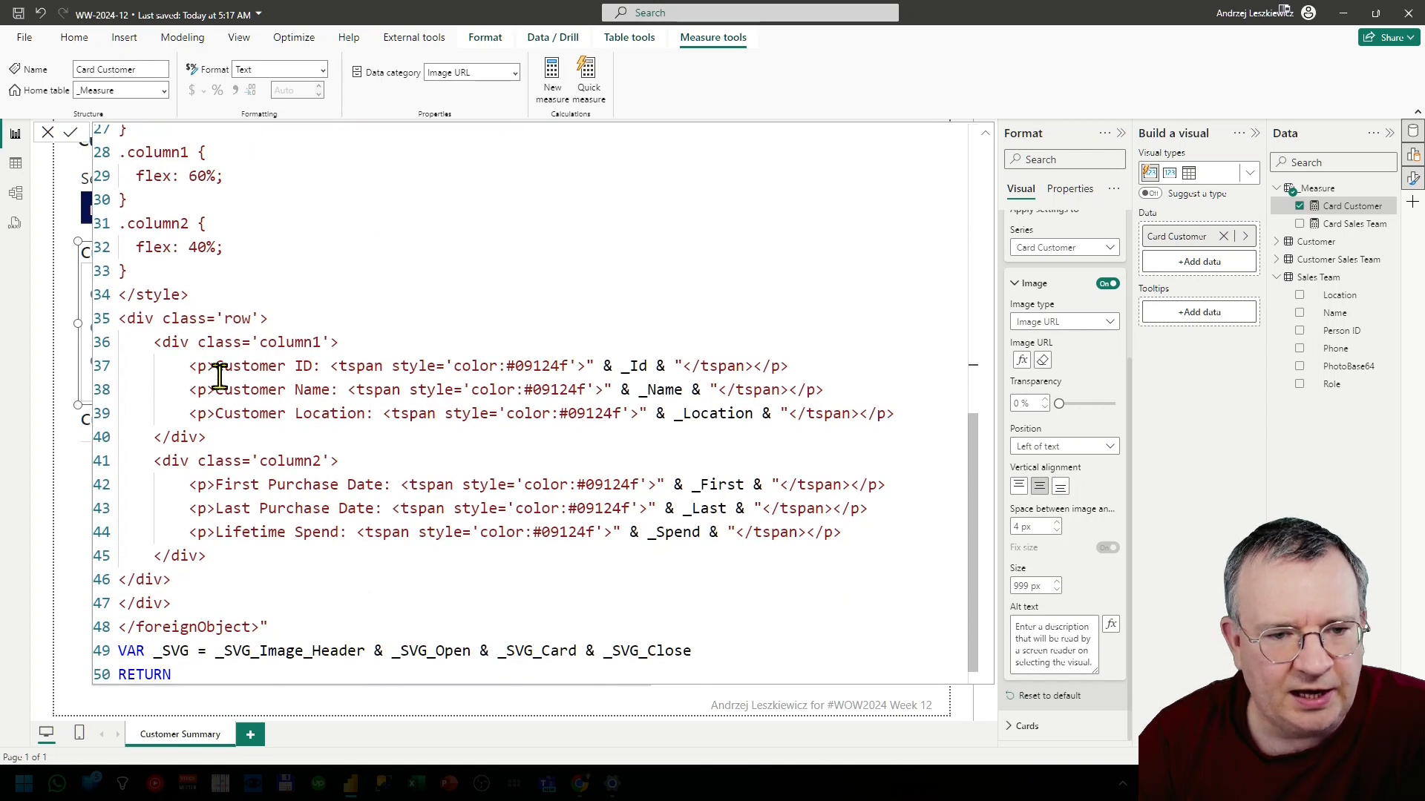
{"action": "left_click_drag", "start_coordinate": [337, 367], "coordinate": [391, 368]}
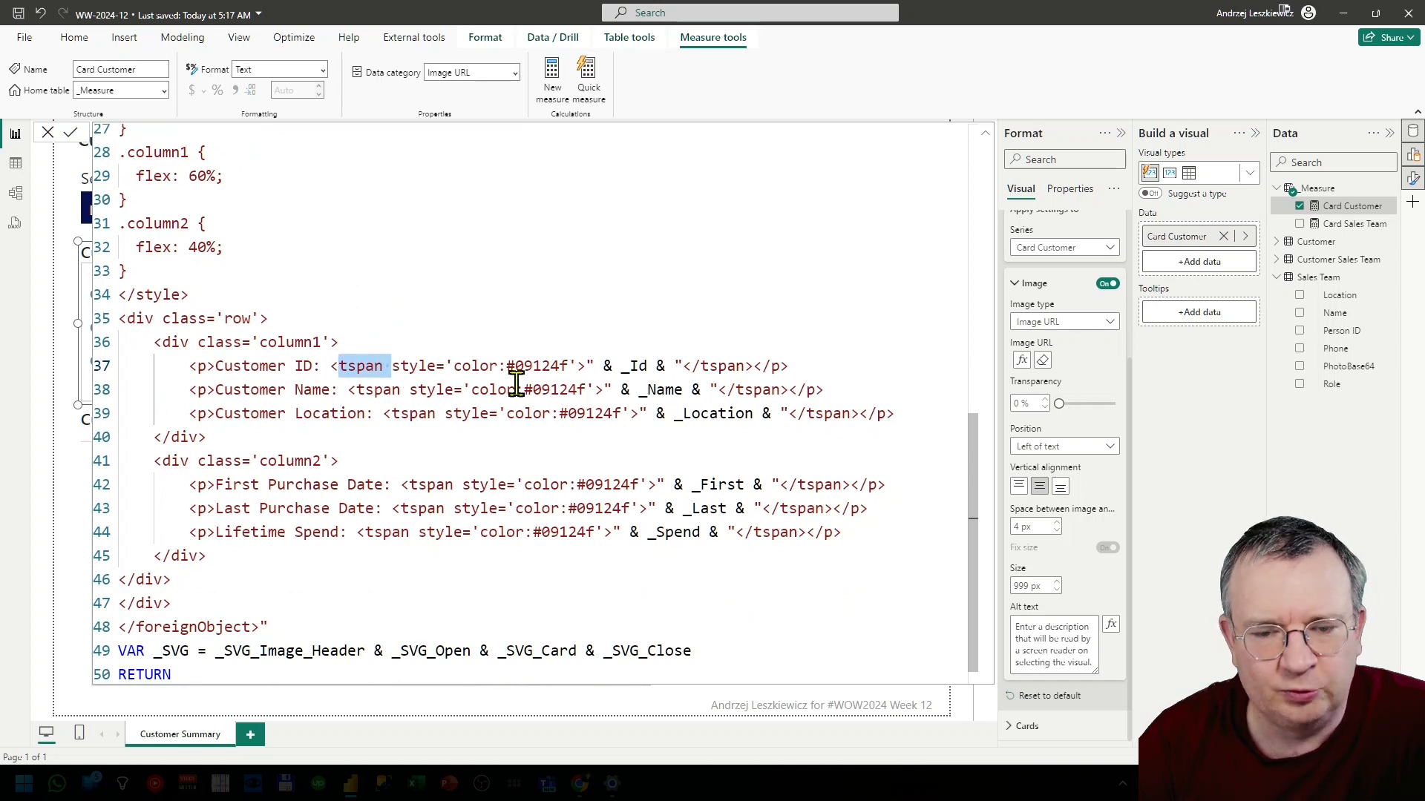
{"action": "left_click_drag", "start_coordinate": [453, 367], "coordinate": [568, 367]}
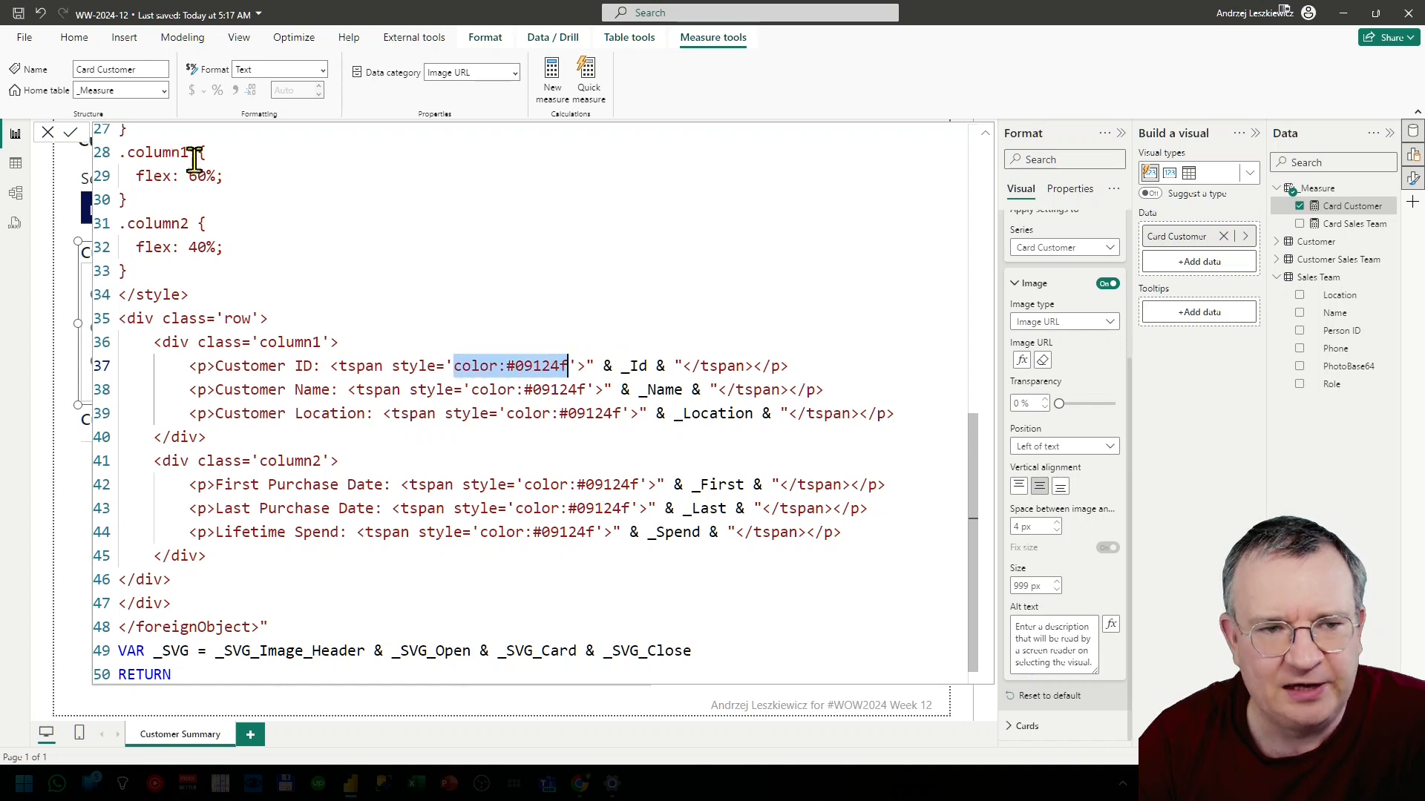
{"action": "left_click", "coordinate": [985, 134]}
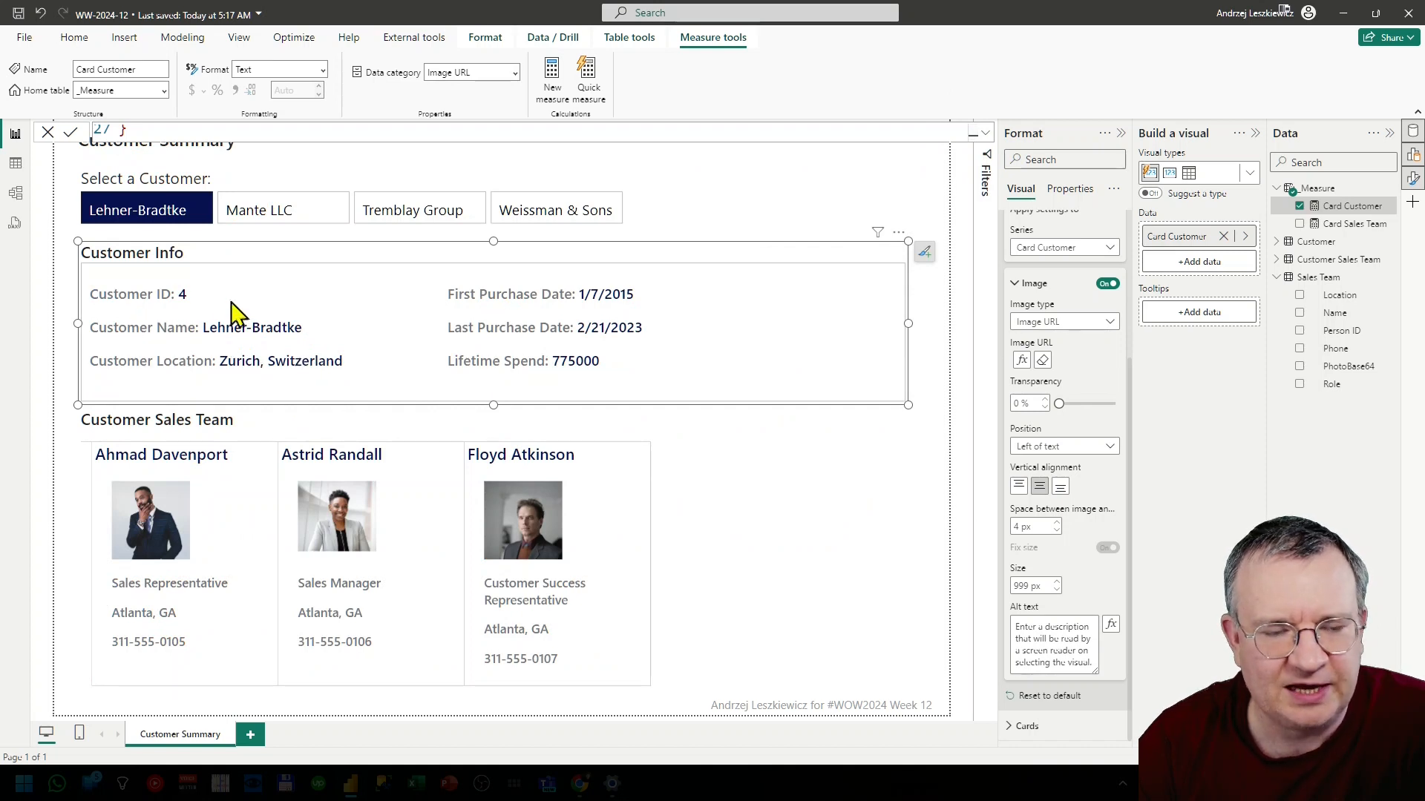
{"action": "left_click", "coordinate": [987, 135]}
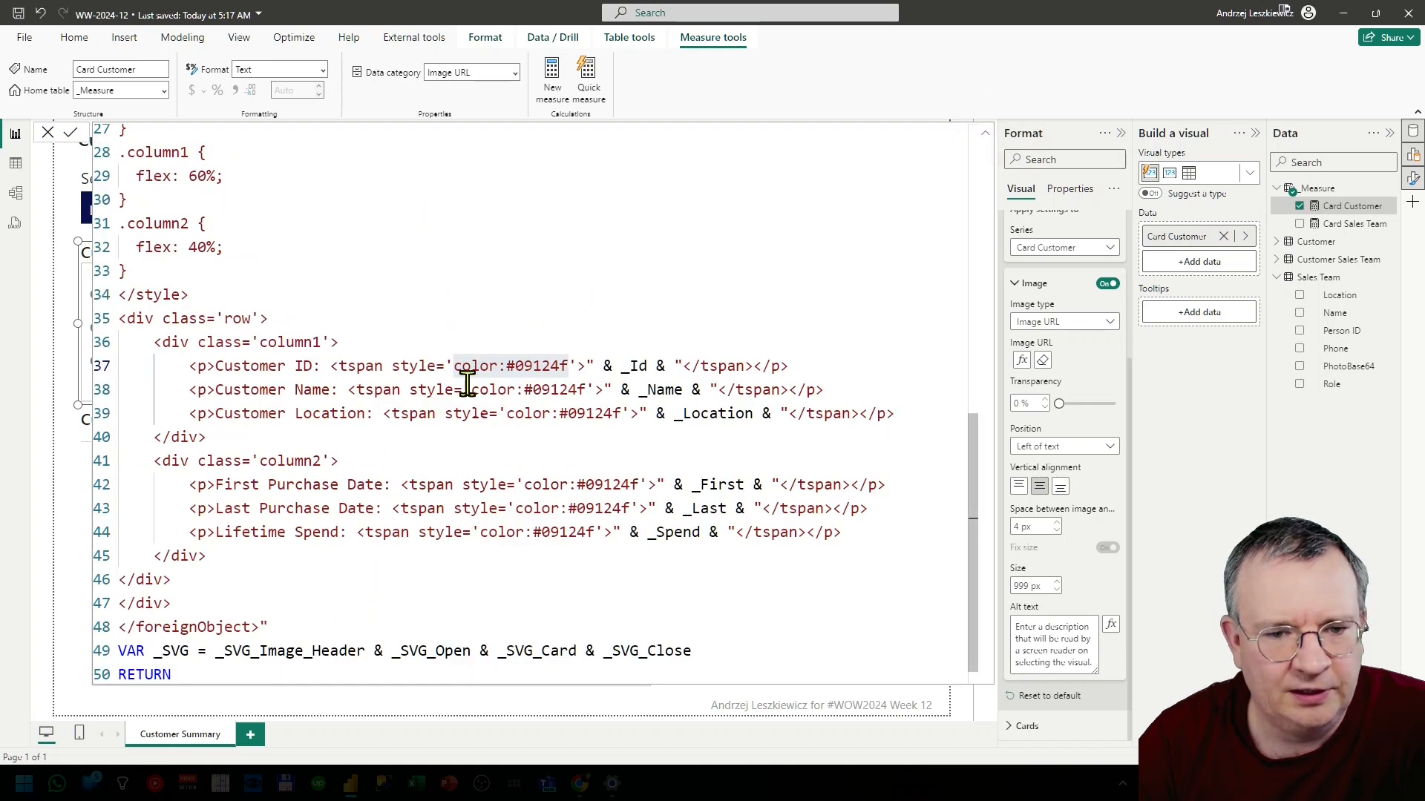
Compare the tspan color with the row's default color in the style block and check it across the other card fields.
{"action": "scroll", "coordinate": [469, 383], "scroll_direction": "up", "scroll_amount": 1}
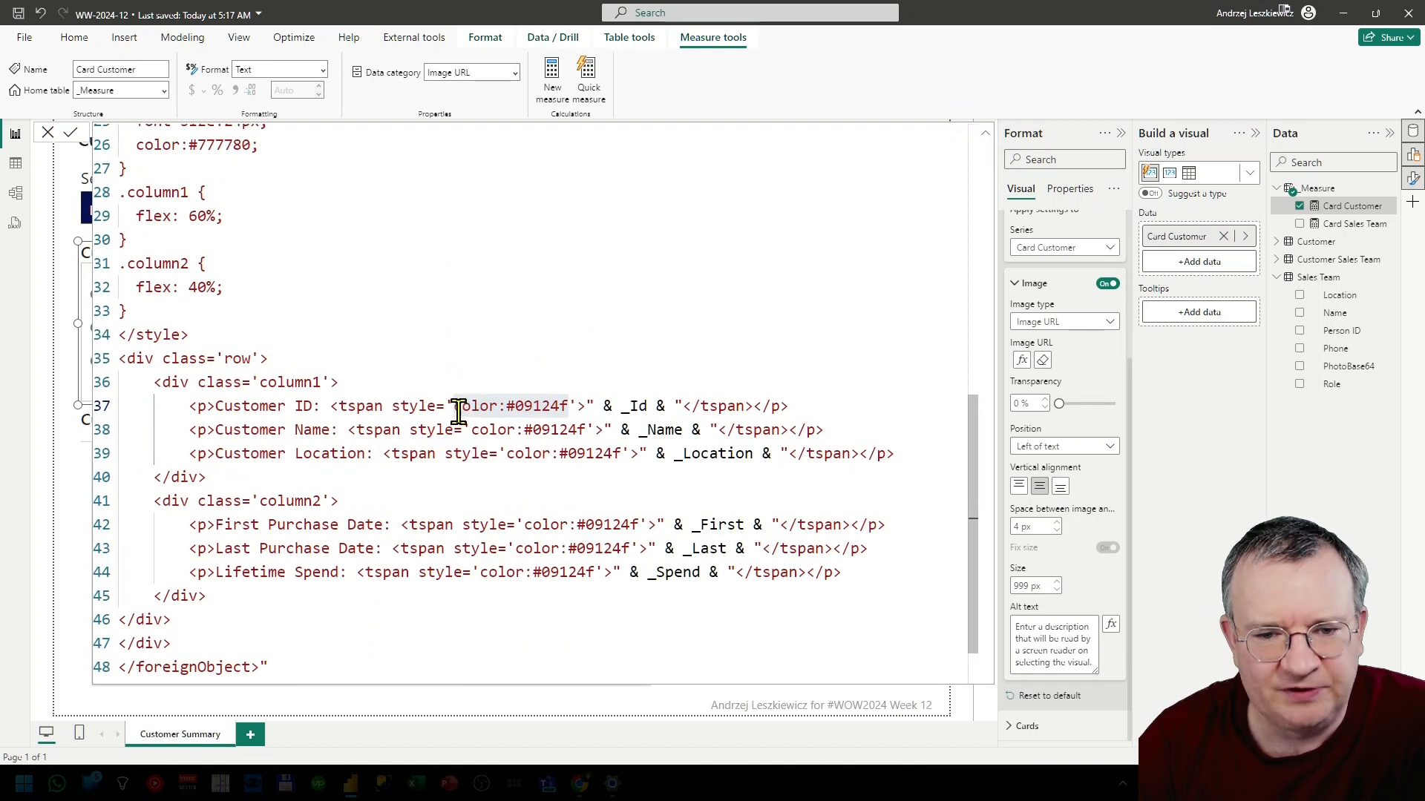
{"action": "left_click_drag", "start_coordinate": [455, 408], "coordinate": [568, 408]}
{"action": "scroll", "coordinate": [242, 416], "scroll_direction": "up", "scroll_amount": 4}
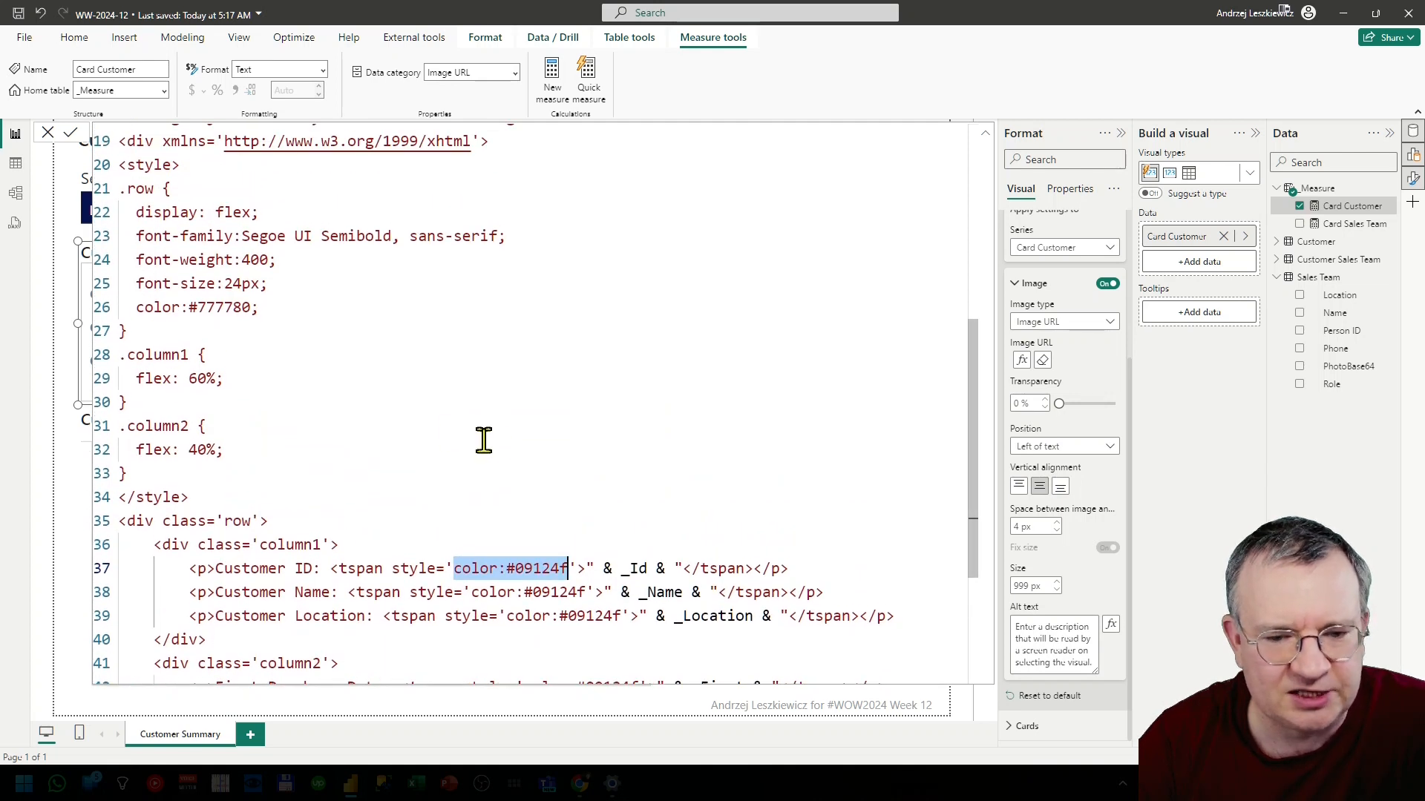
{"action": "scroll", "coordinate": [483, 440], "scroll_direction": "down", "scroll_amount": 3}
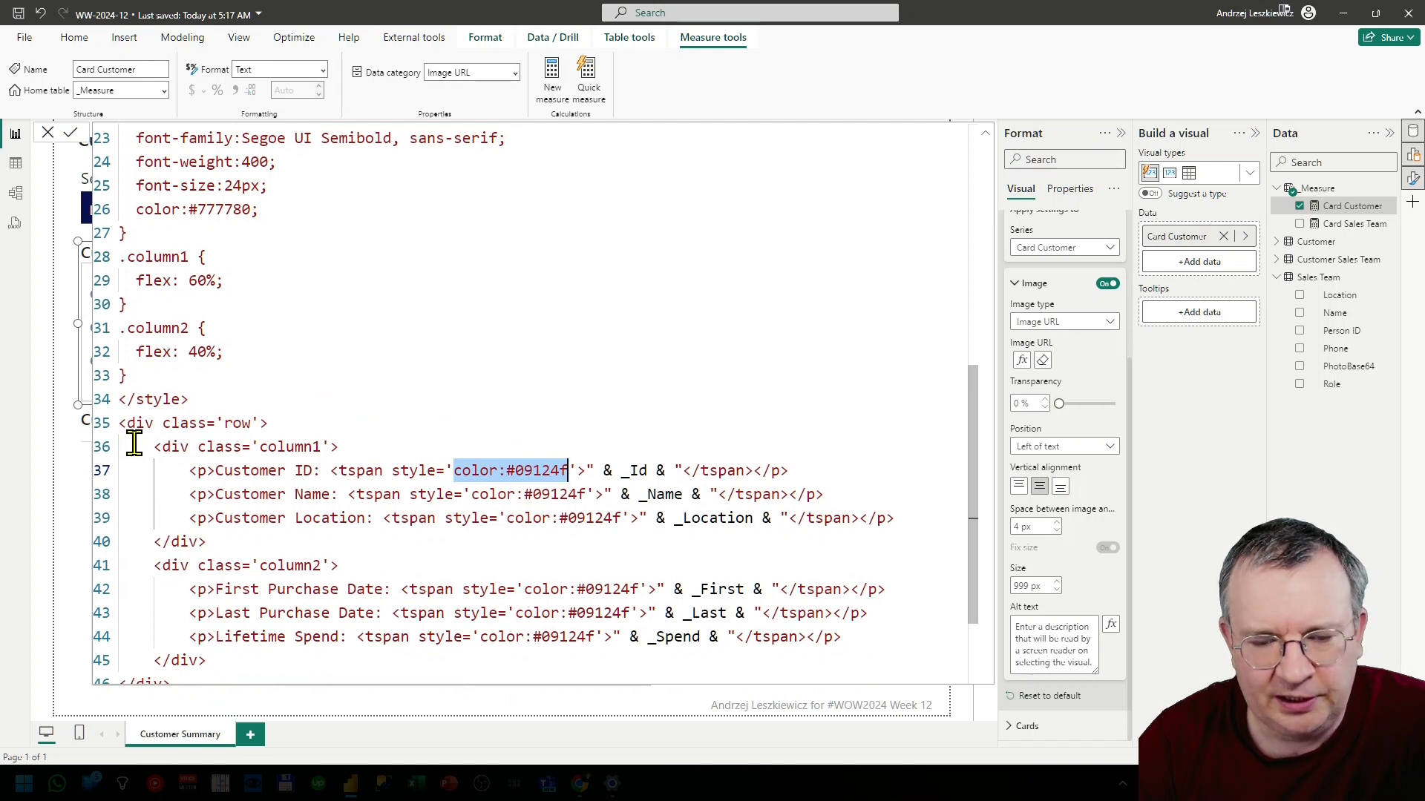
{"action": "scroll", "coordinate": [282, 482], "scroll_direction": "down", "scroll_amount": 1}
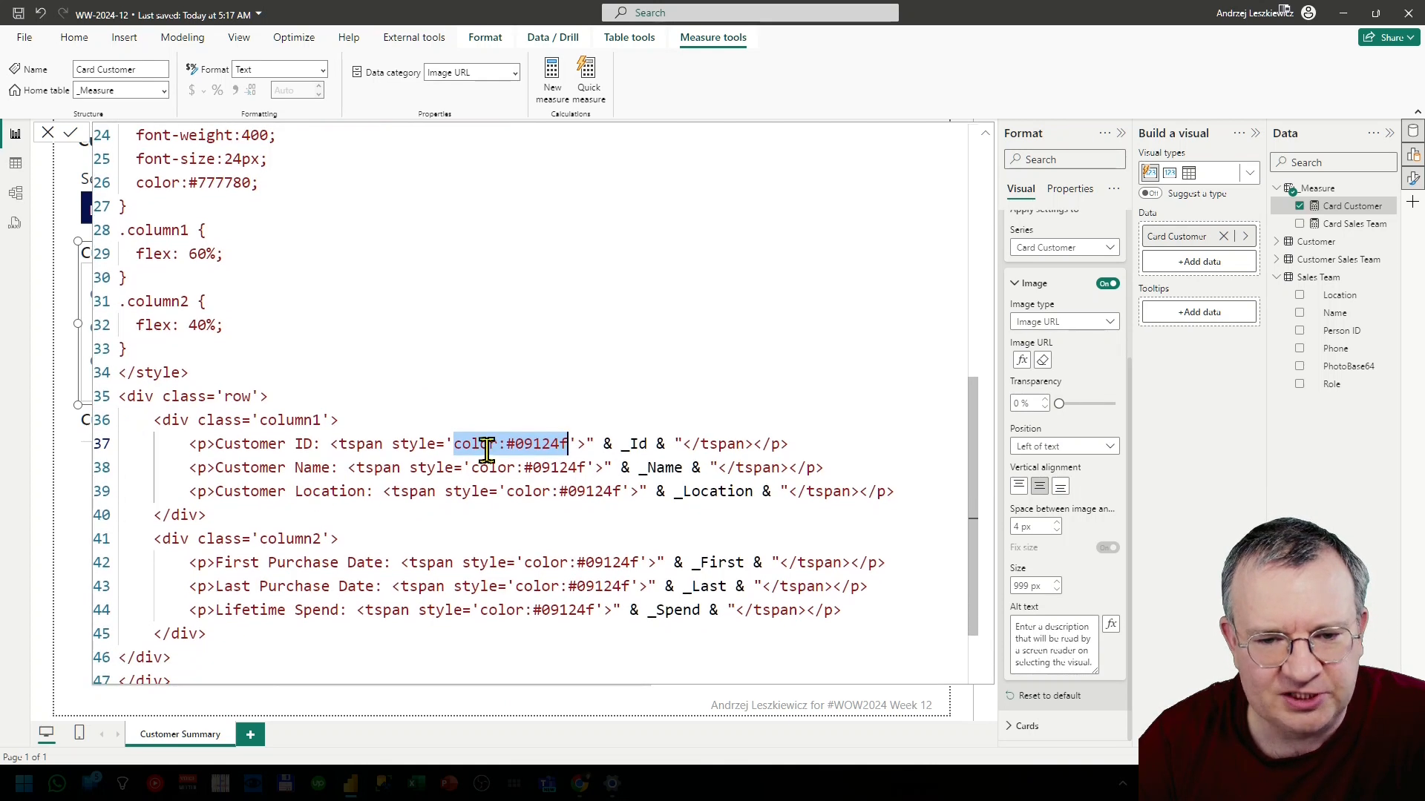
{"action": "left_click", "coordinate": [540, 468]}
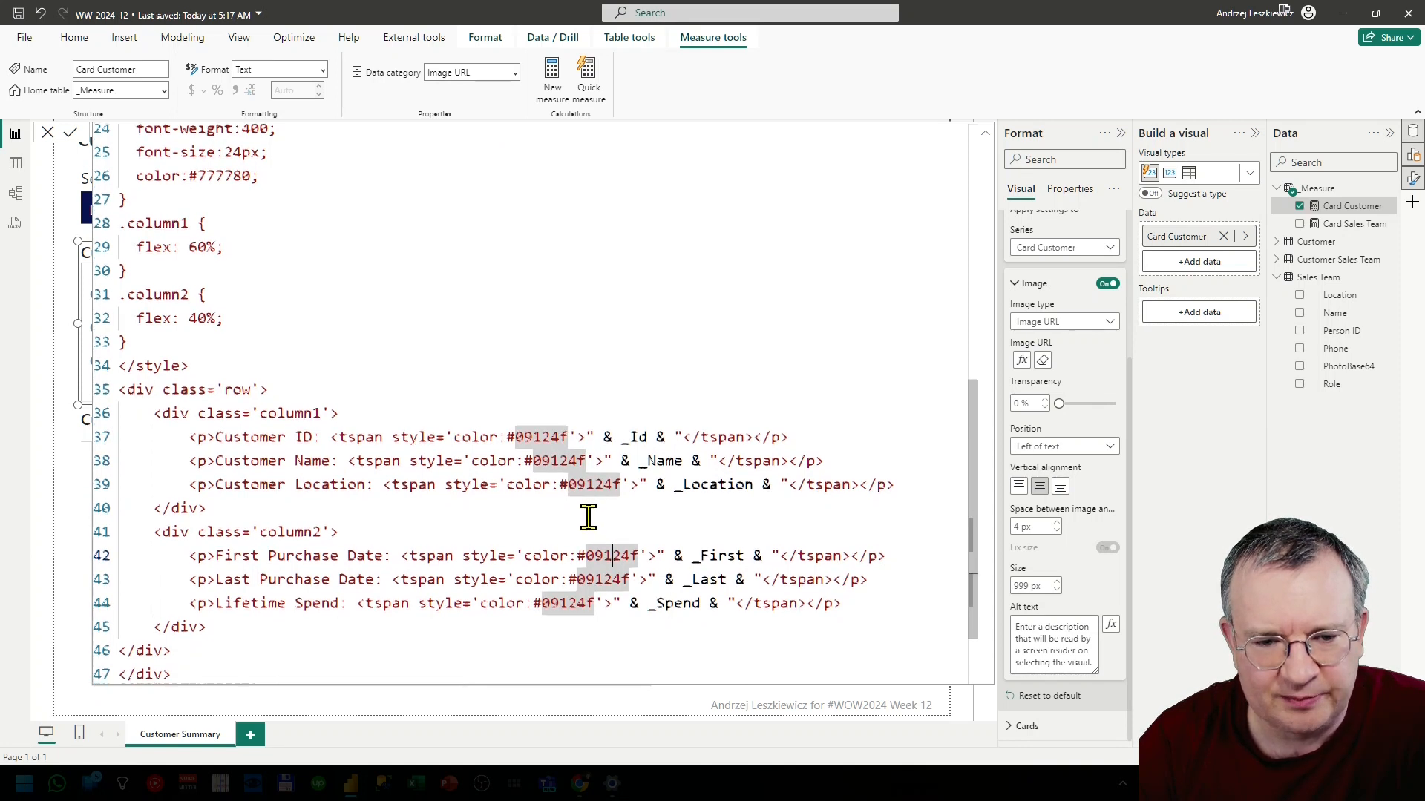
{"action": "scroll", "coordinate": [589, 515], "scroll_direction": "down", "scroll_amount": 1}
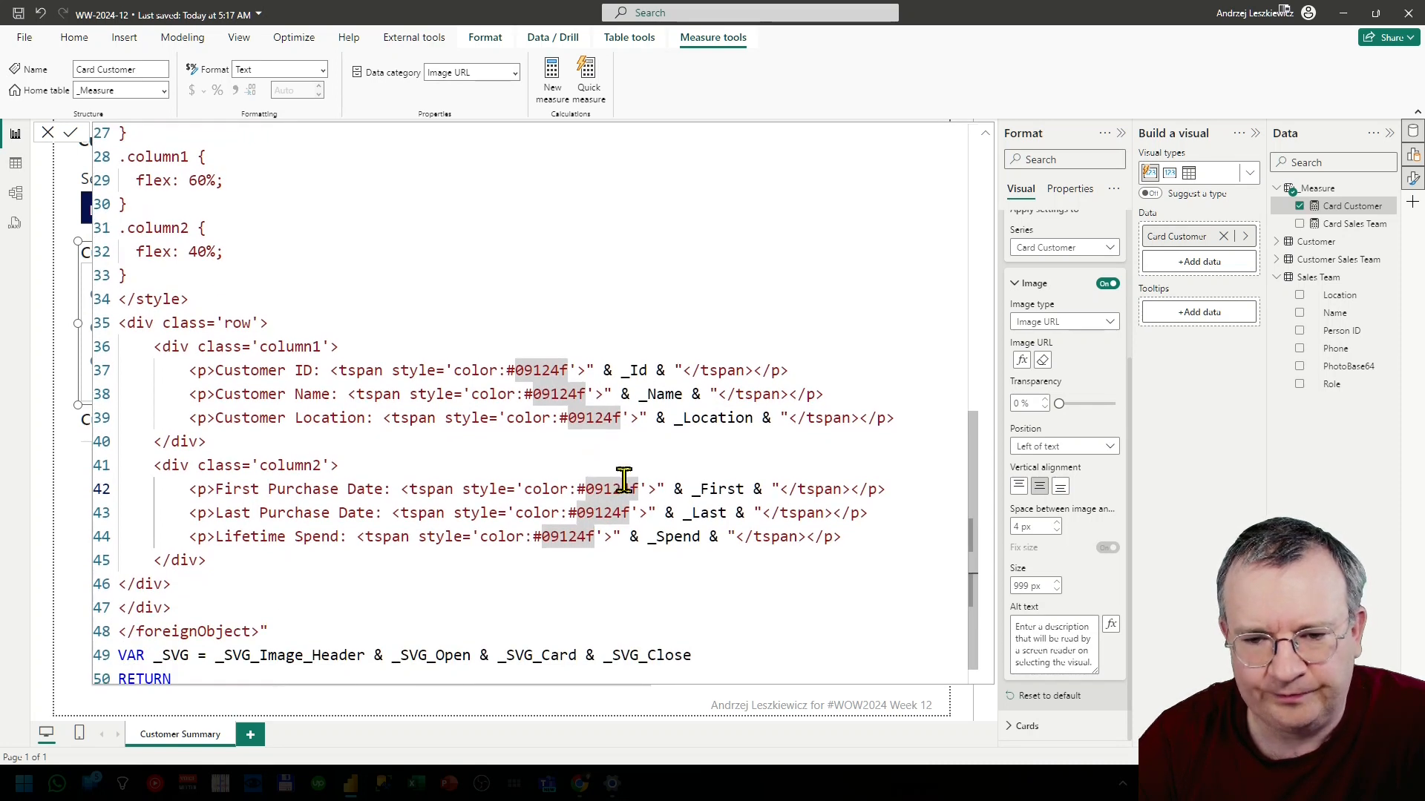
Examine how variables such as _Id and _Location are concatenated into the card's HTML lines.
{"action": "left_click_drag", "start_coordinate": [610, 371], "coordinate": [660, 369]}
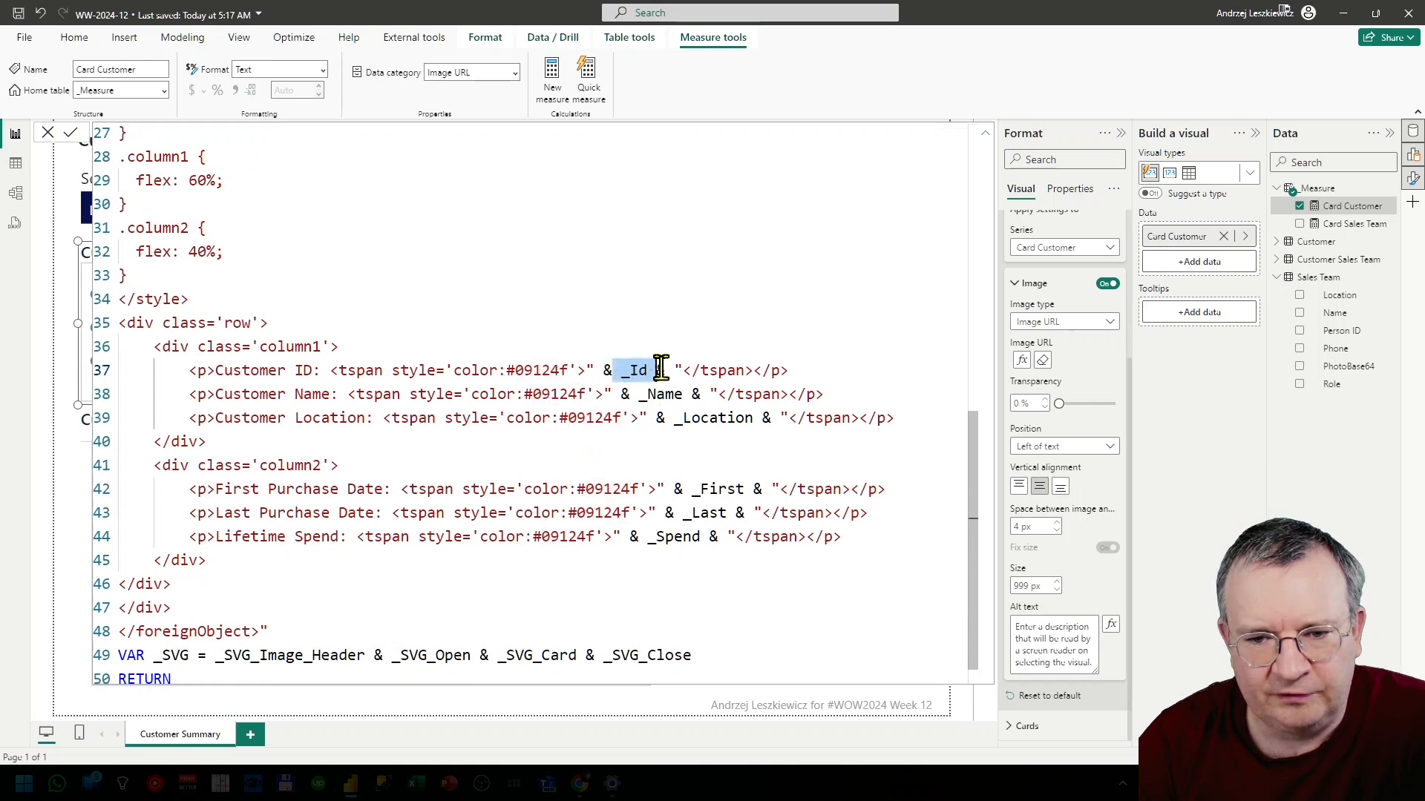
{"action": "left_click_drag", "start_coordinate": [683, 417], "coordinate": [709, 418]}
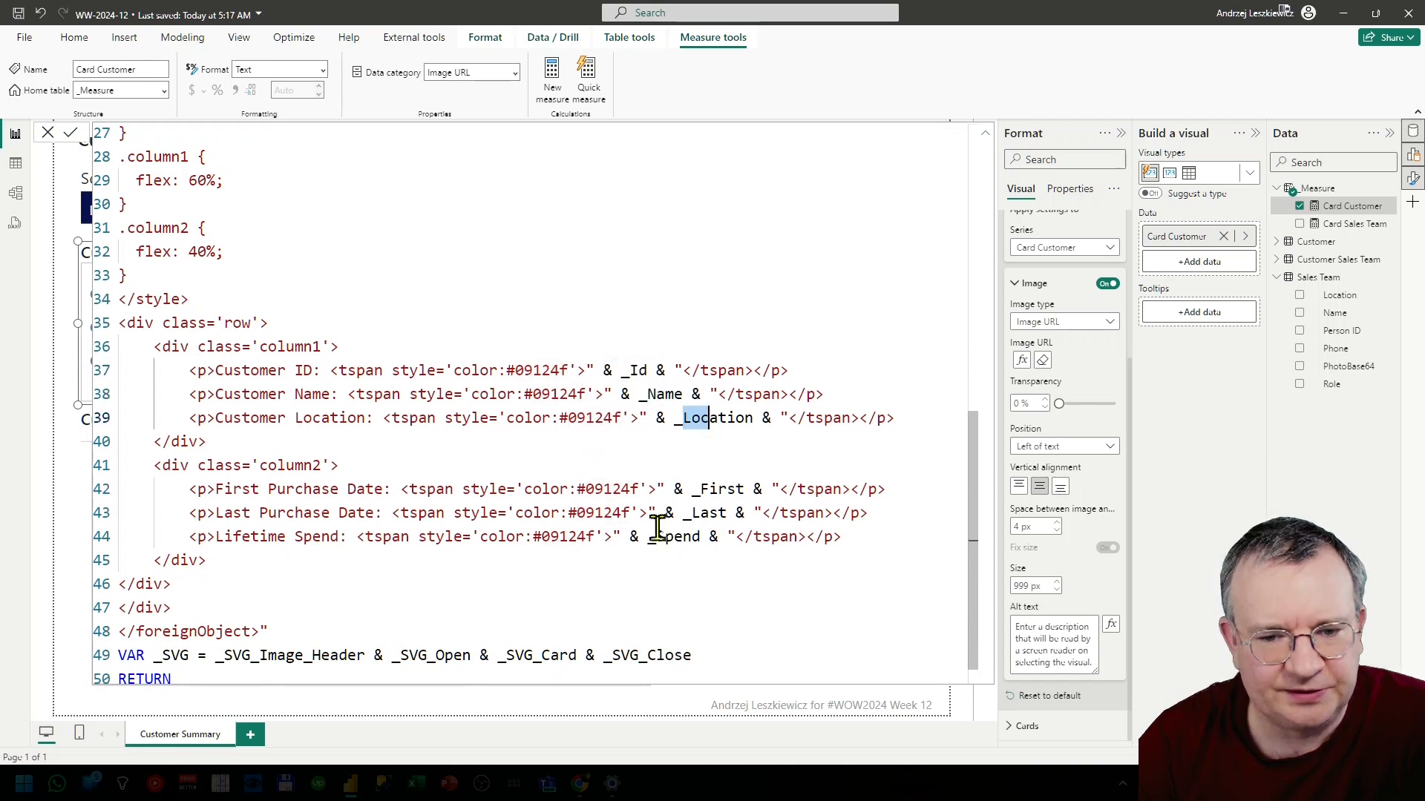
{"action": "scroll", "coordinate": [327, 576], "scroll_direction": "down", "scroll_amount": 1}
{"action": "scroll", "coordinate": [322, 573], "scroll_direction": "up", "scroll_amount": 1}
{"action": "scroll", "coordinate": [322, 573], "scroll_direction": "down", "scroll_amount": 1}
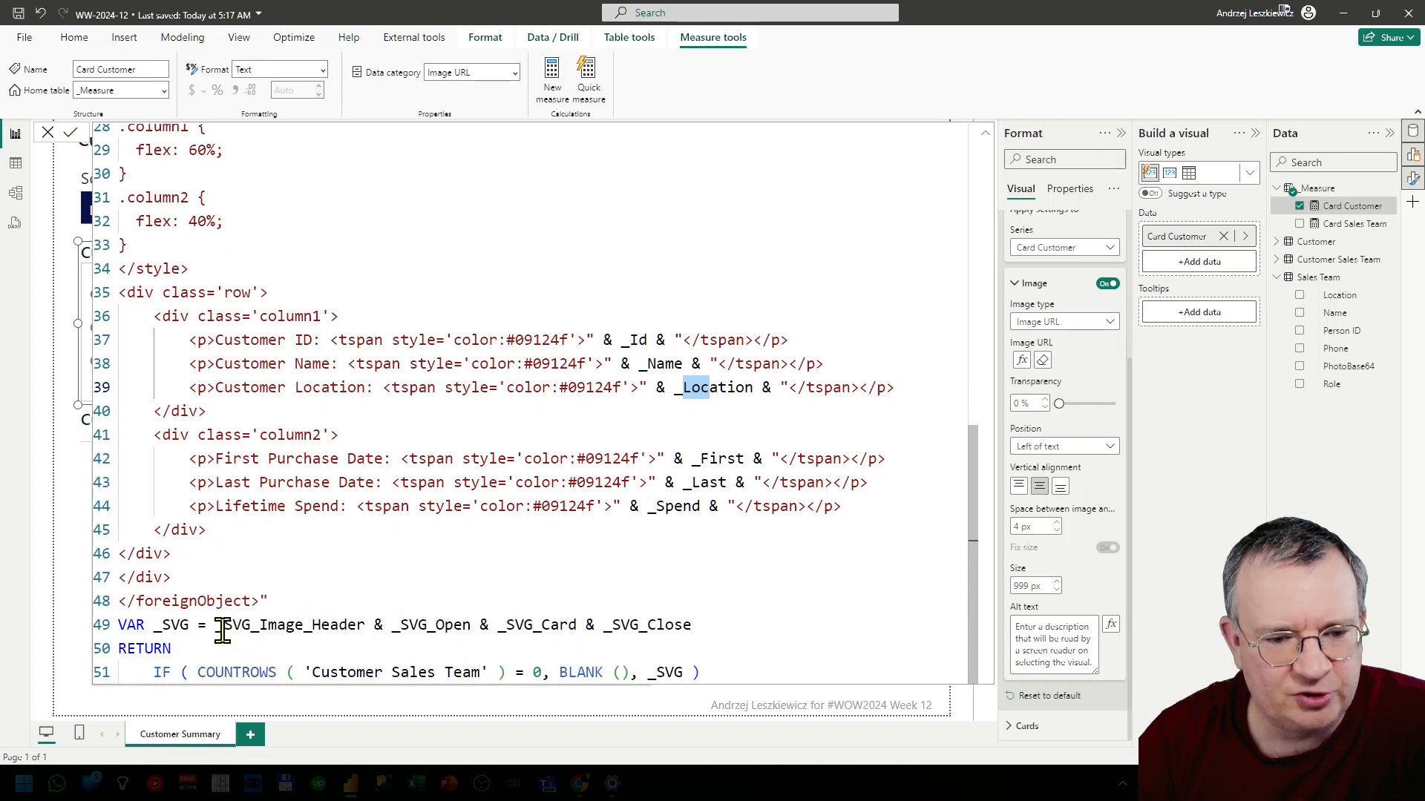
Trace _SVG_Image_Header from the final _SVG expression back to its data:image/svg+xml definition in the Card Customer formula.
{"action": "left_click_drag", "start_coordinate": [216, 627], "coordinate": [369, 627]}
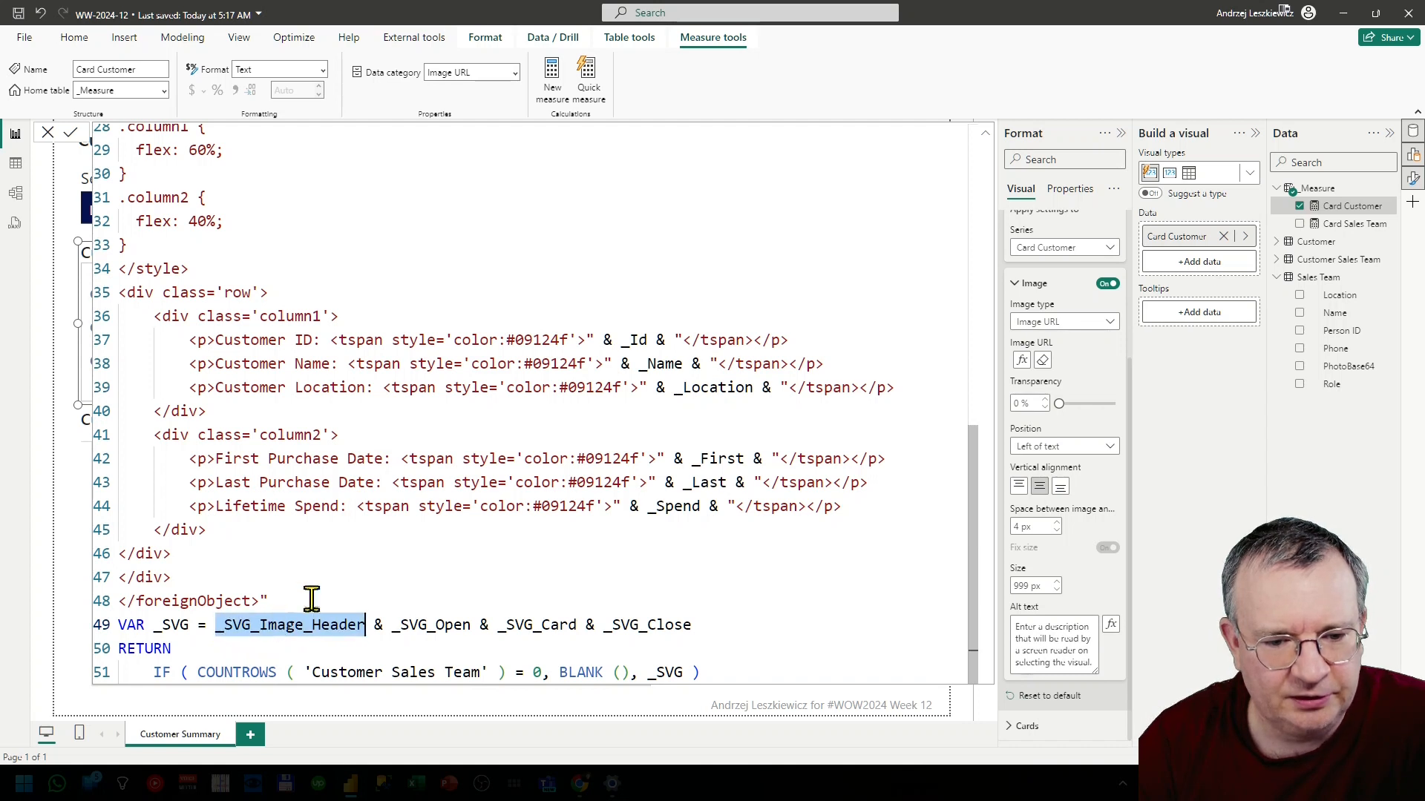
{"action": "scroll", "coordinate": [309, 598], "scroll_direction": "up", "scroll_amount": 9}
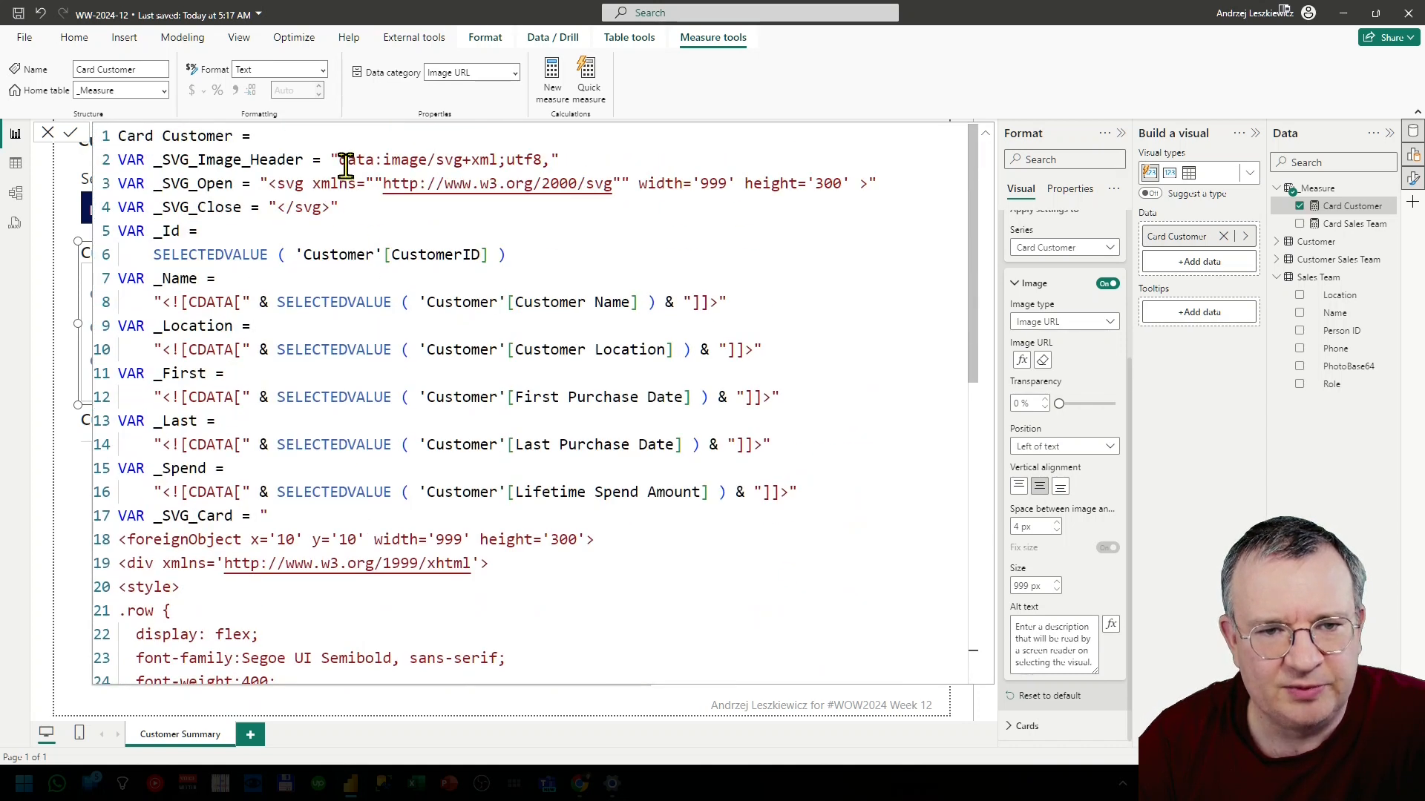
{"action": "left_click_drag", "start_coordinate": [347, 165], "coordinate": [559, 163]}
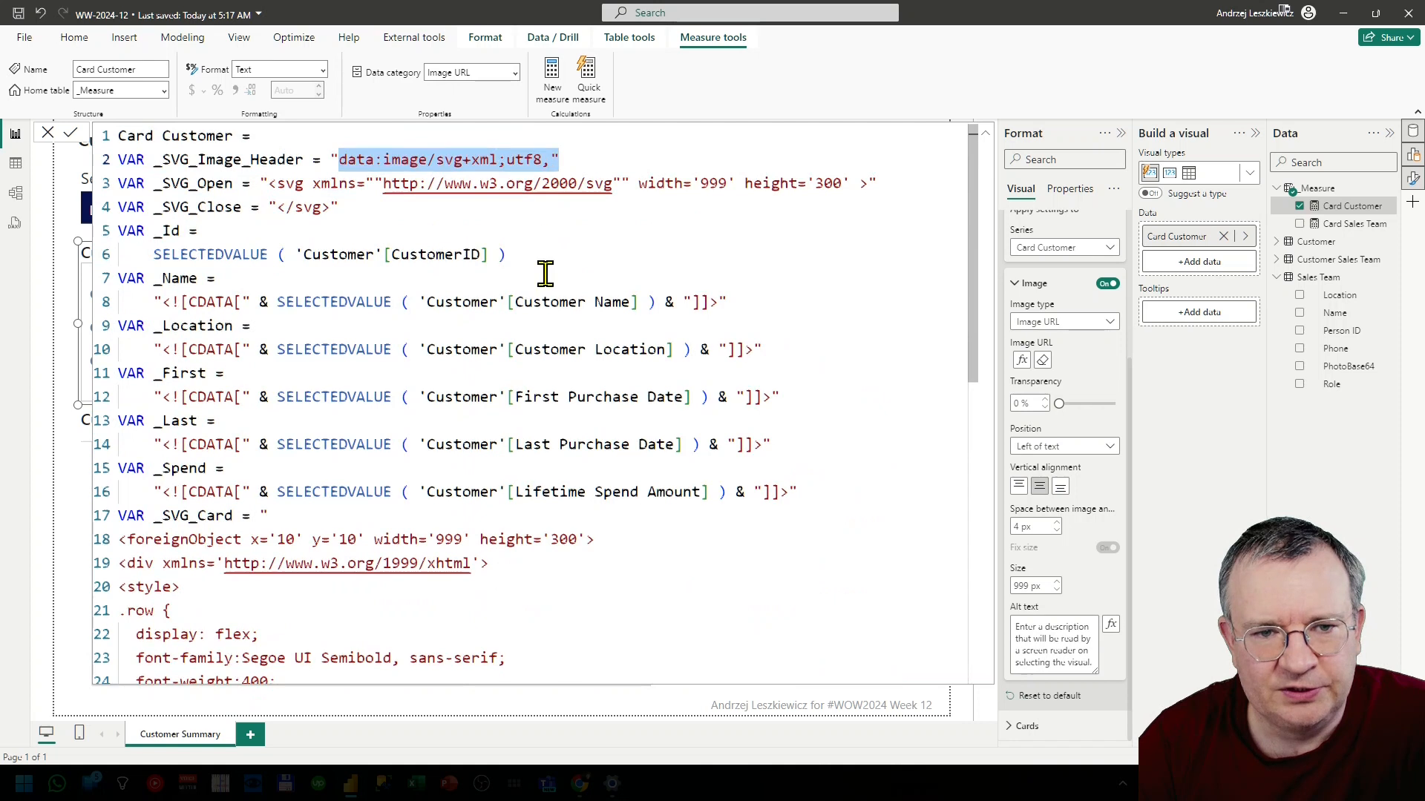
{"action": "scroll", "coordinate": [545, 274], "scroll_direction": "down", "scroll_amount": 9}
Examine _SVG_Open and _SVG_Card in the _SVG expression, highlighting the whole foreignObject block that forms the card.
{"action": "left_click_drag", "start_coordinate": [401, 625], "coordinate": [473, 625]}
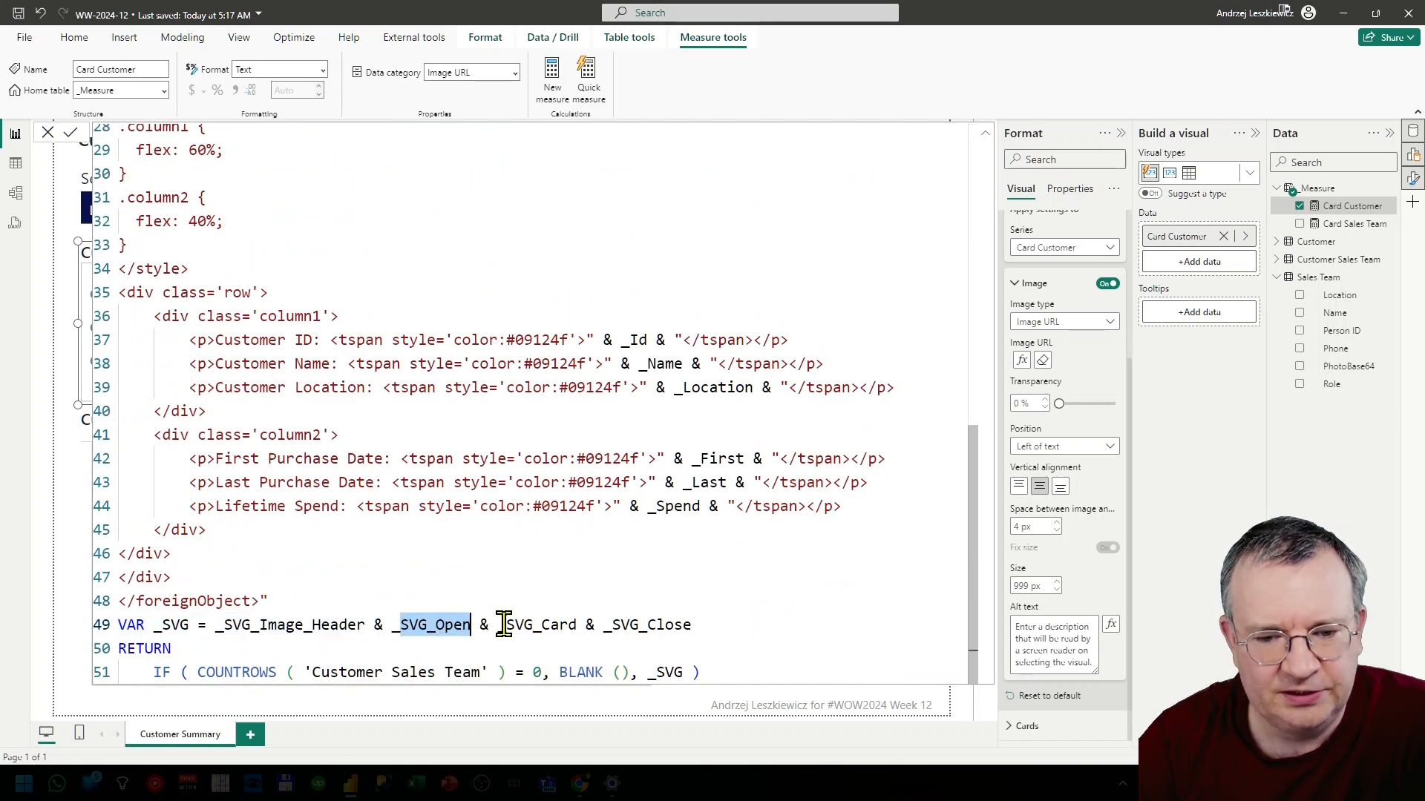
{"action": "left_click", "coordinate": [503, 624]}
{"action": "left_click_drag", "start_coordinate": [282, 593], "coordinate": [167, 412]}
{"action": "scroll", "coordinate": [167, 413], "scroll_direction": "up", "scroll_amount": 4}
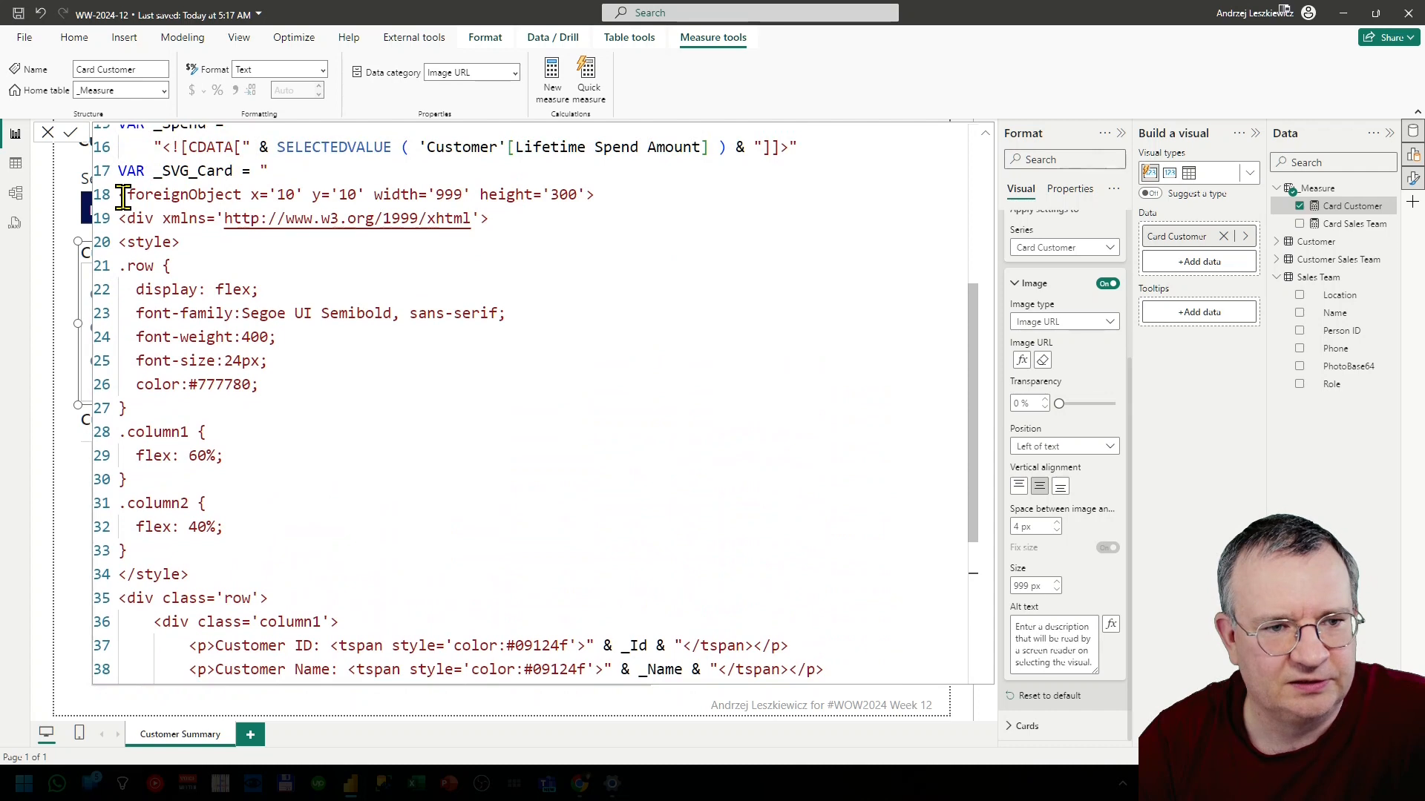
{"action": "left_click", "coordinate": [123, 194], "text": "shift"}
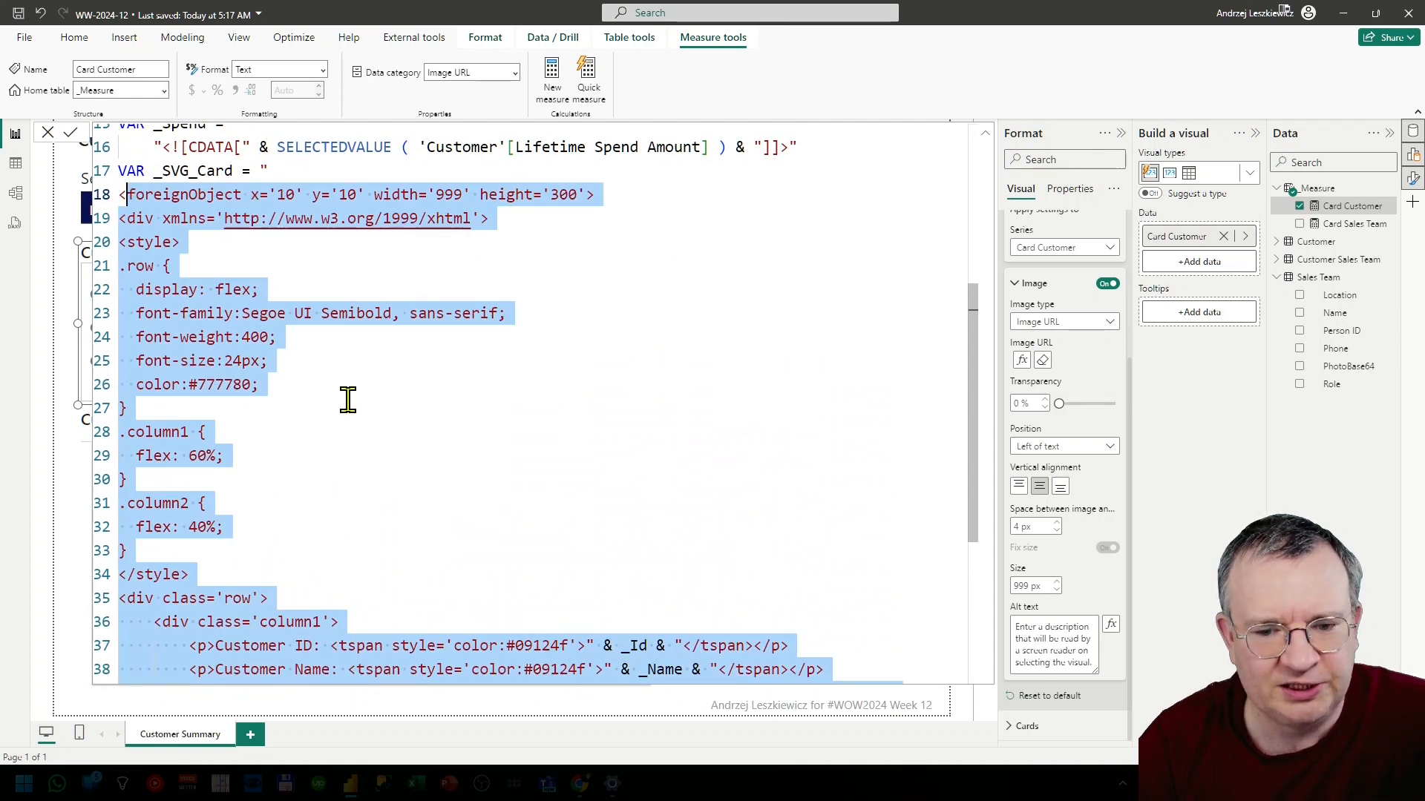
{"action": "scroll", "coordinate": [343, 397], "scroll_direction": "down", "scroll_amount": 4}
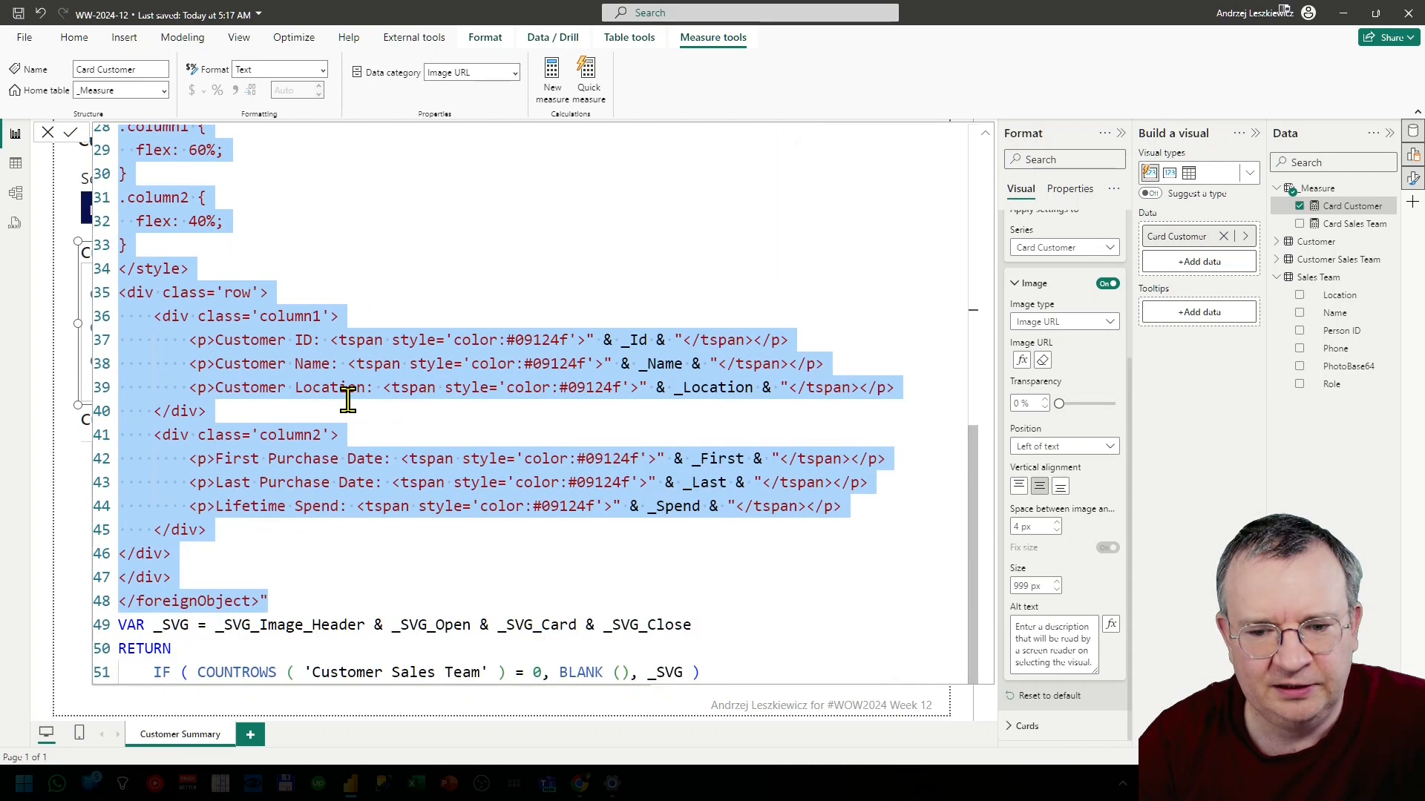
Trace _SVG_Close in the _SVG expression back to its closing svg tag definition.
{"action": "double_click", "coordinate": [647, 616]}
{"action": "scroll", "coordinate": [566, 468], "scroll_direction": "up", "scroll_amount": 9}
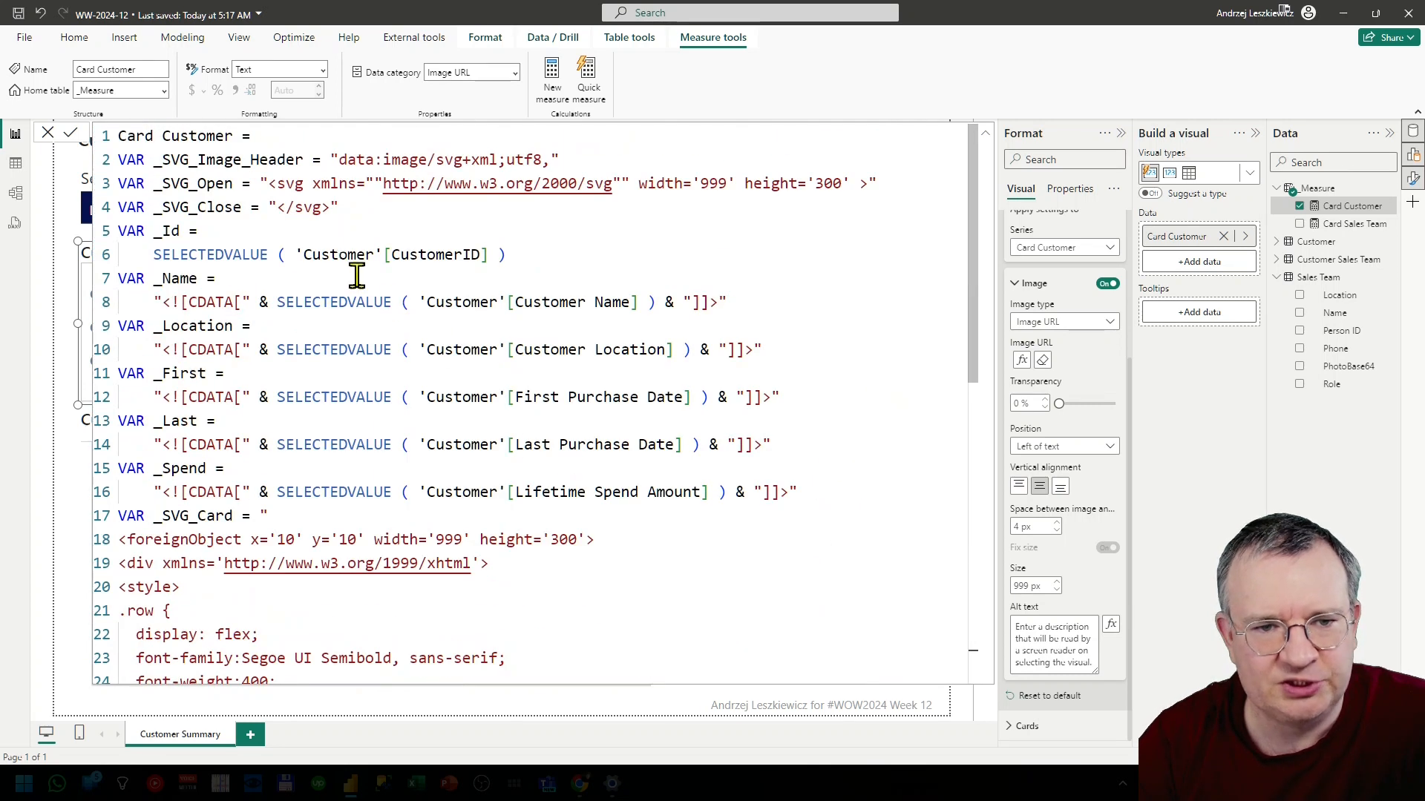
{"action": "left_click_drag", "start_coordinate": [336, 207], "coordinate": [272, 208]}
{"action": "scroll", "coordinate": [386, 445], "scroll_direction": "down", "scroll_amount": 9}
{"action": "scroll", "coordinate": [390, 455], "scroll_direction": "up", "scroll_amount": 8}
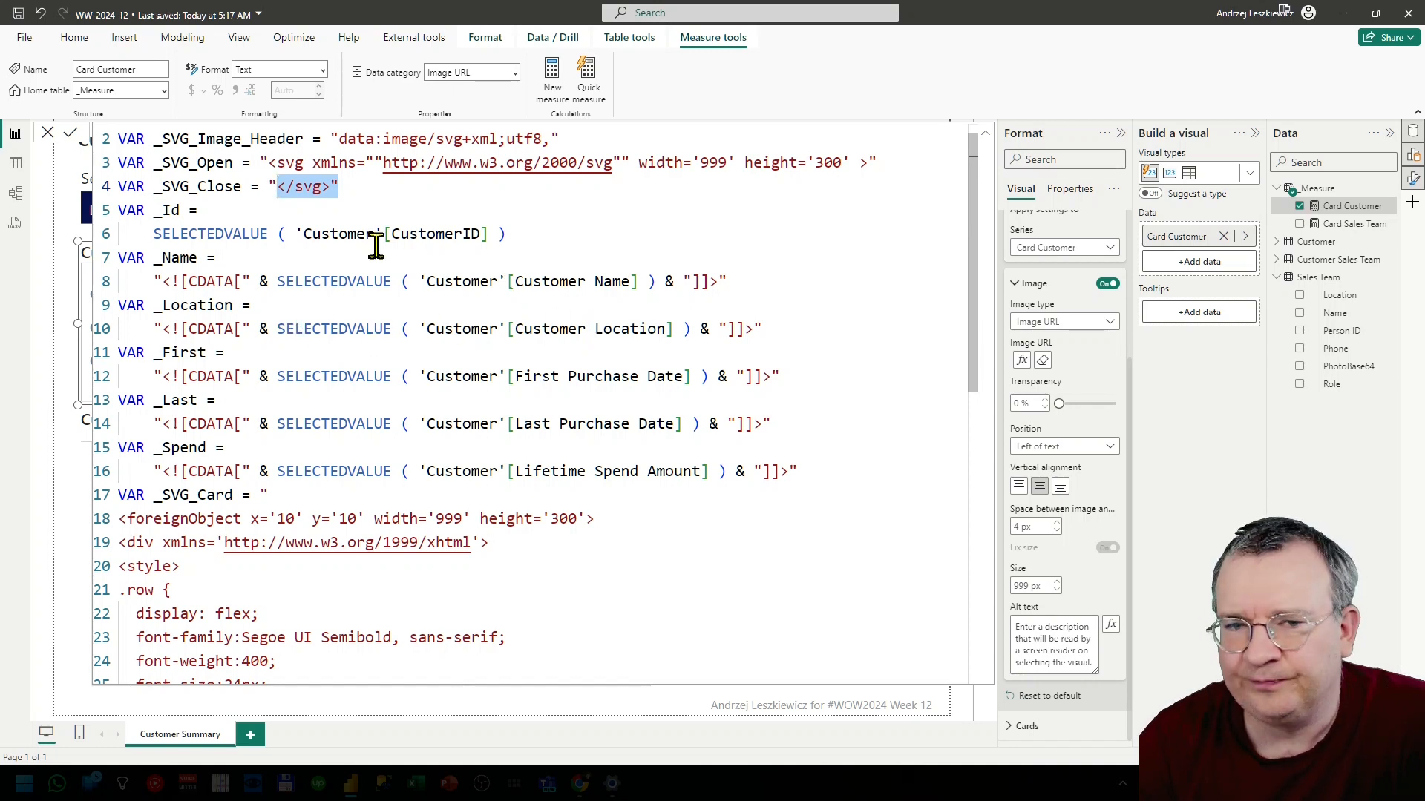
Collapse the Card Customer formula, select the Customer Sales Team matrix and show the formula of its Card Sales Team measure.
{"action": "left_click", "coordinate": [987, 135]}
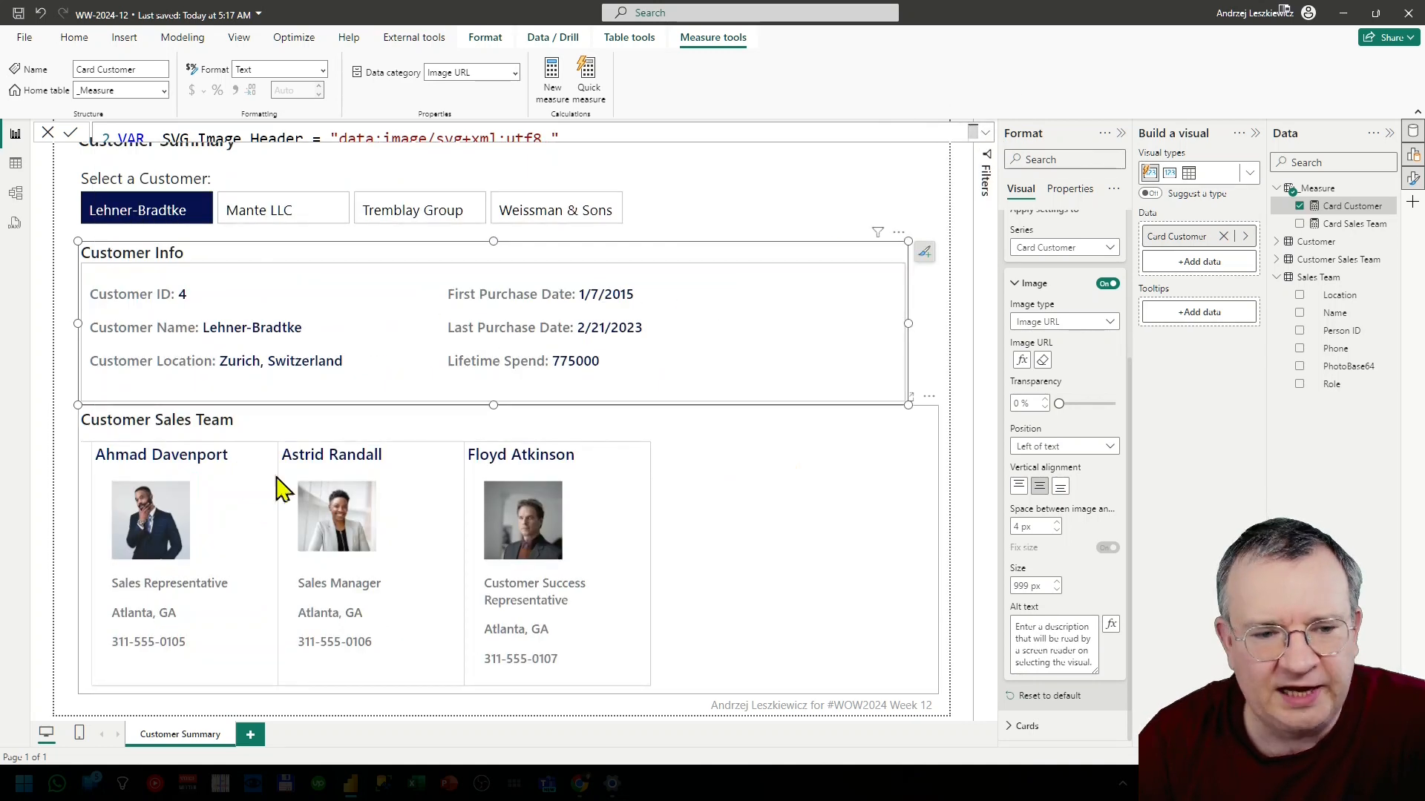
{"action": "left_click", "coordinate": [299, 429]}
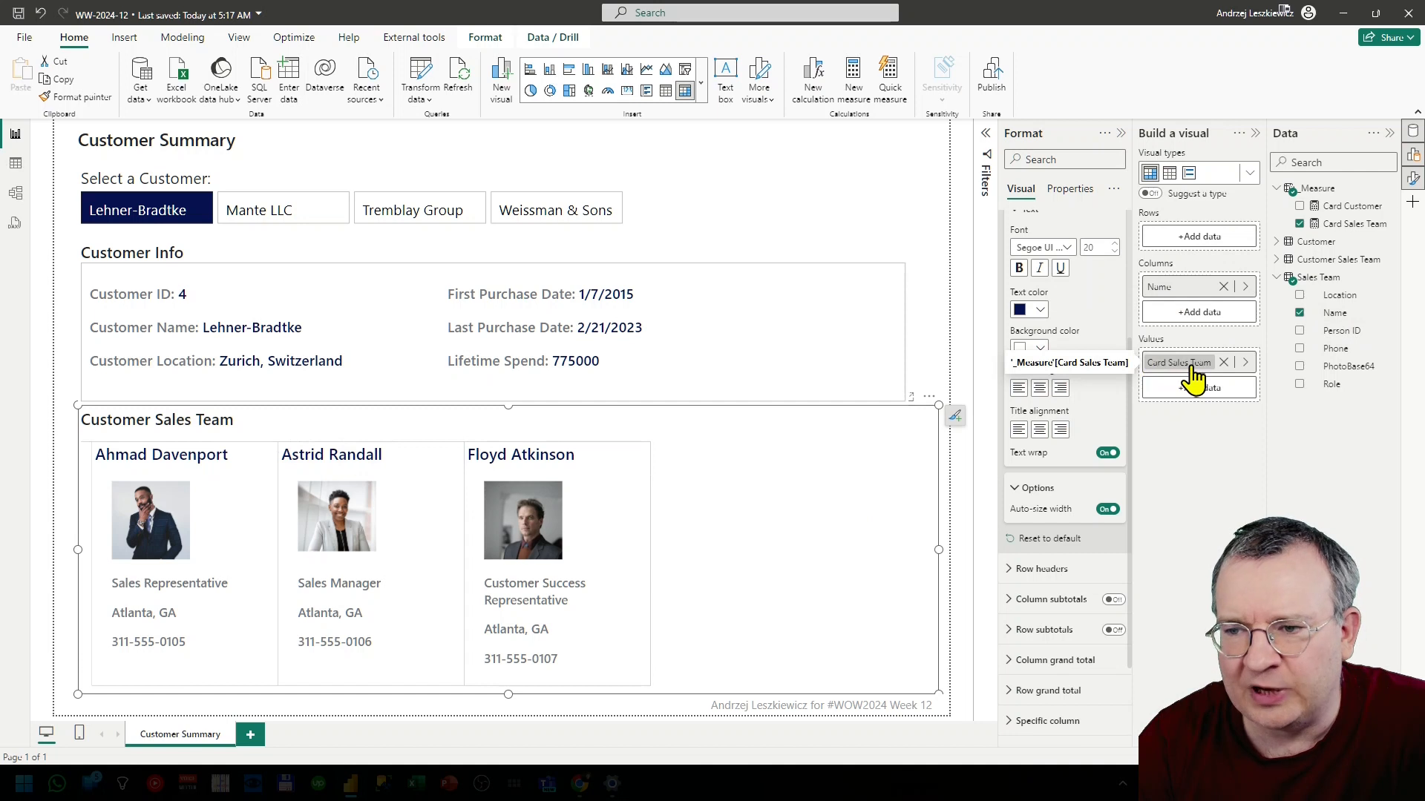
{"action": "left_click", "coordinate": [1341, 224]}
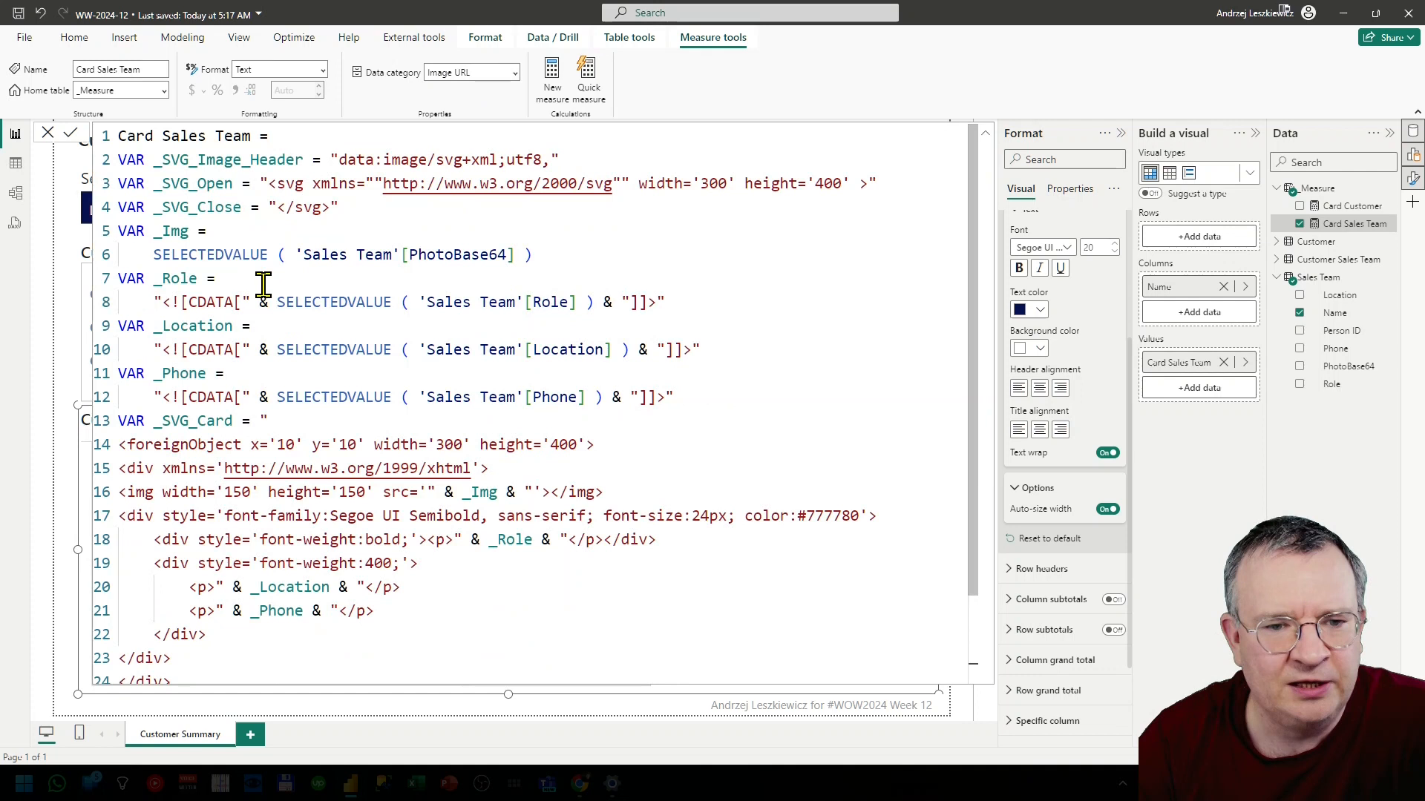
Examine the Card Sales Team measure's image header, SVG open and close variables, foreignObject tag and xhtml namespace.
{"action": "left_click_drag", "start_coordinate": [337, 159], "coordinate": [498, 159]}
{"action": "left_click_drag", "start_coordinate": [337, 207], "coordinate": [63, 182]}
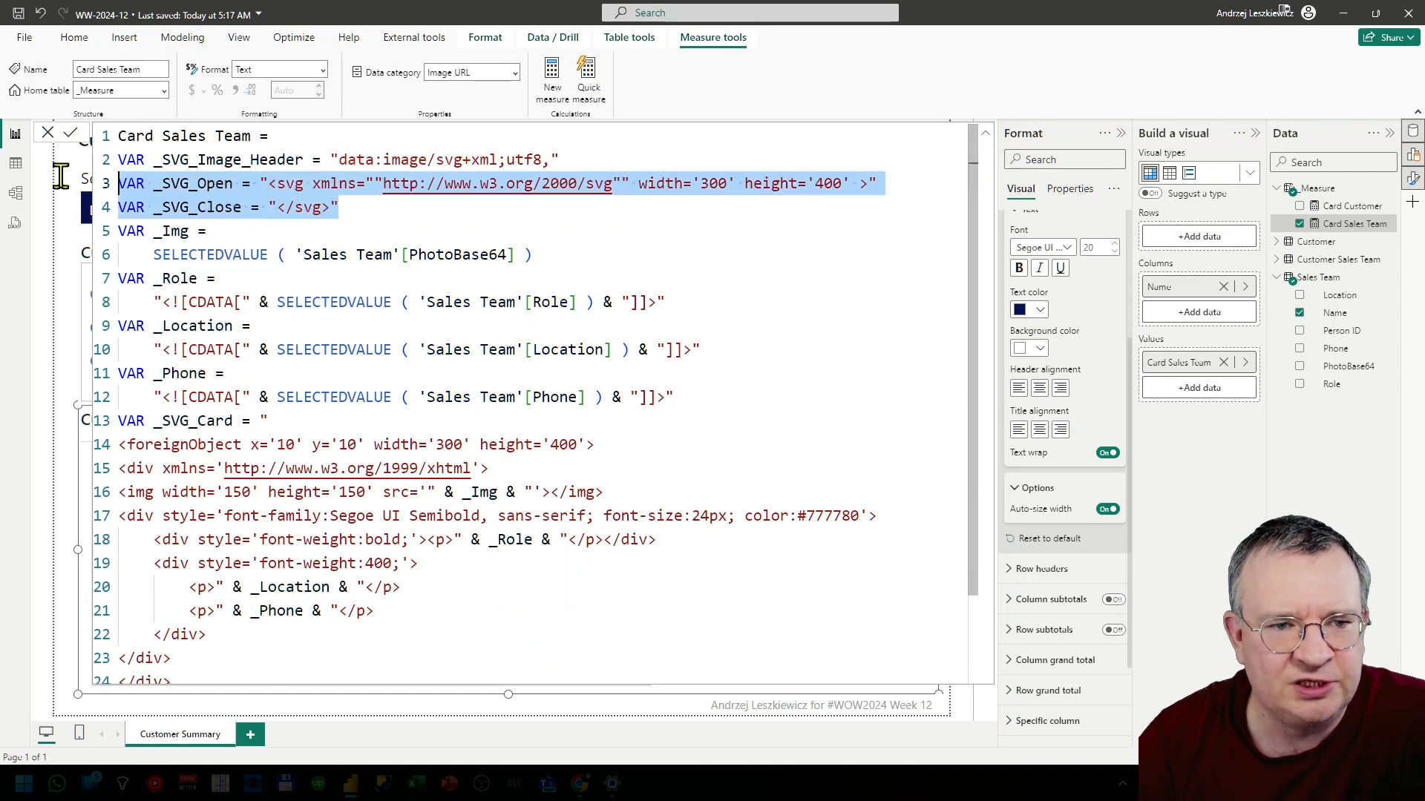
{"action": "scroll", "coordinate": [378, 209], "scroll_direction": "down", "scroll_amount": 3}
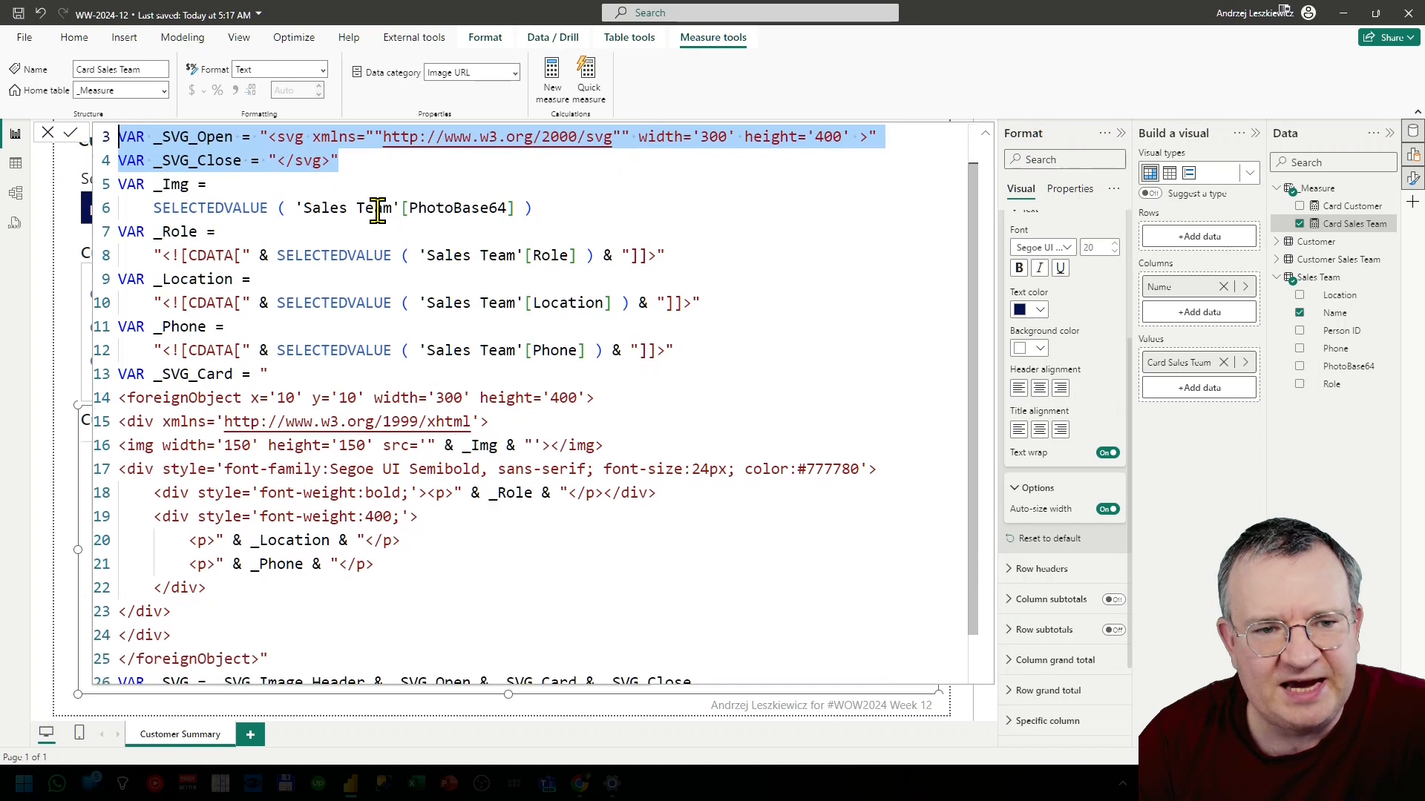
{"action": "left_click_drag", "start_coordinate": [119, 340], "coordinate": [496, 363]}
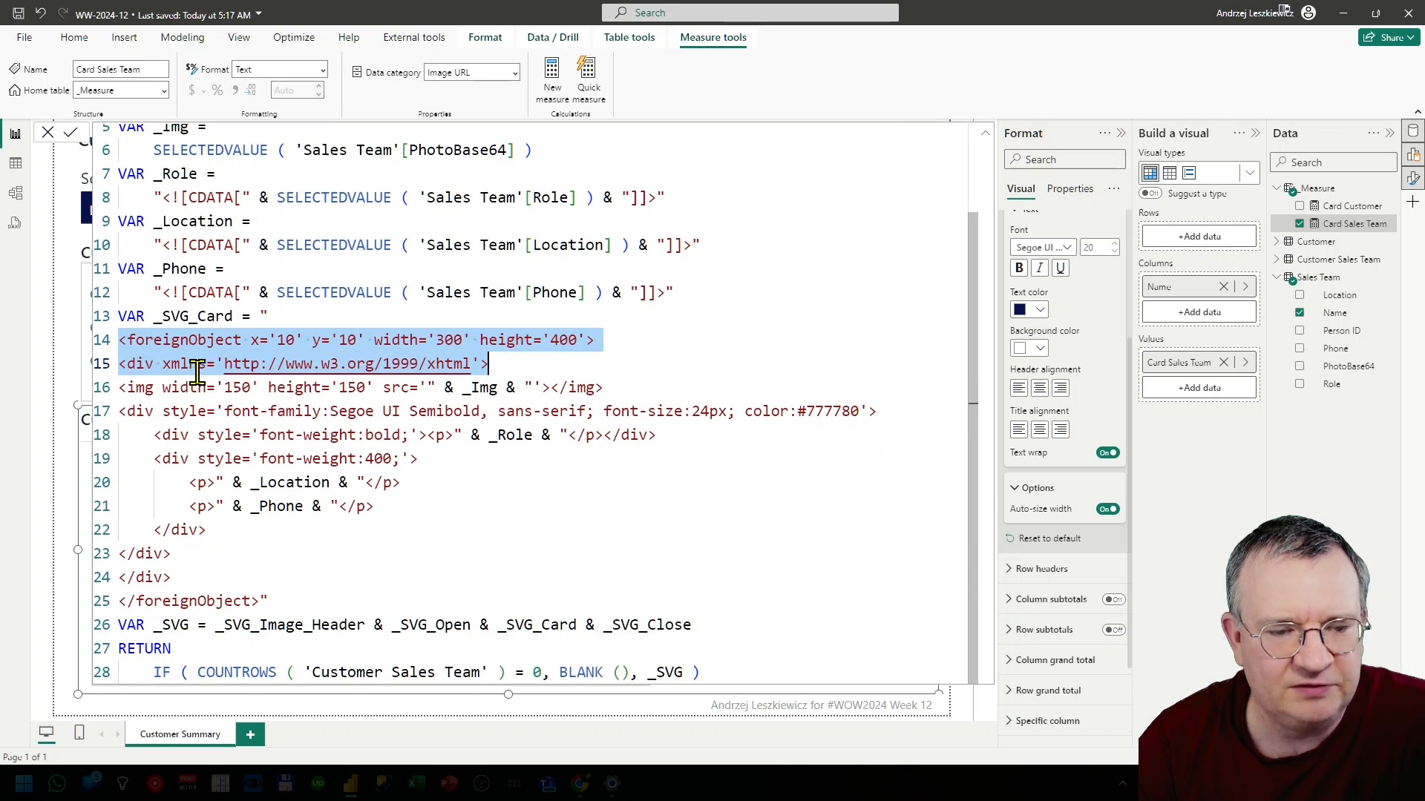
{"action": "double_click", "coordinate": [449, 364]}
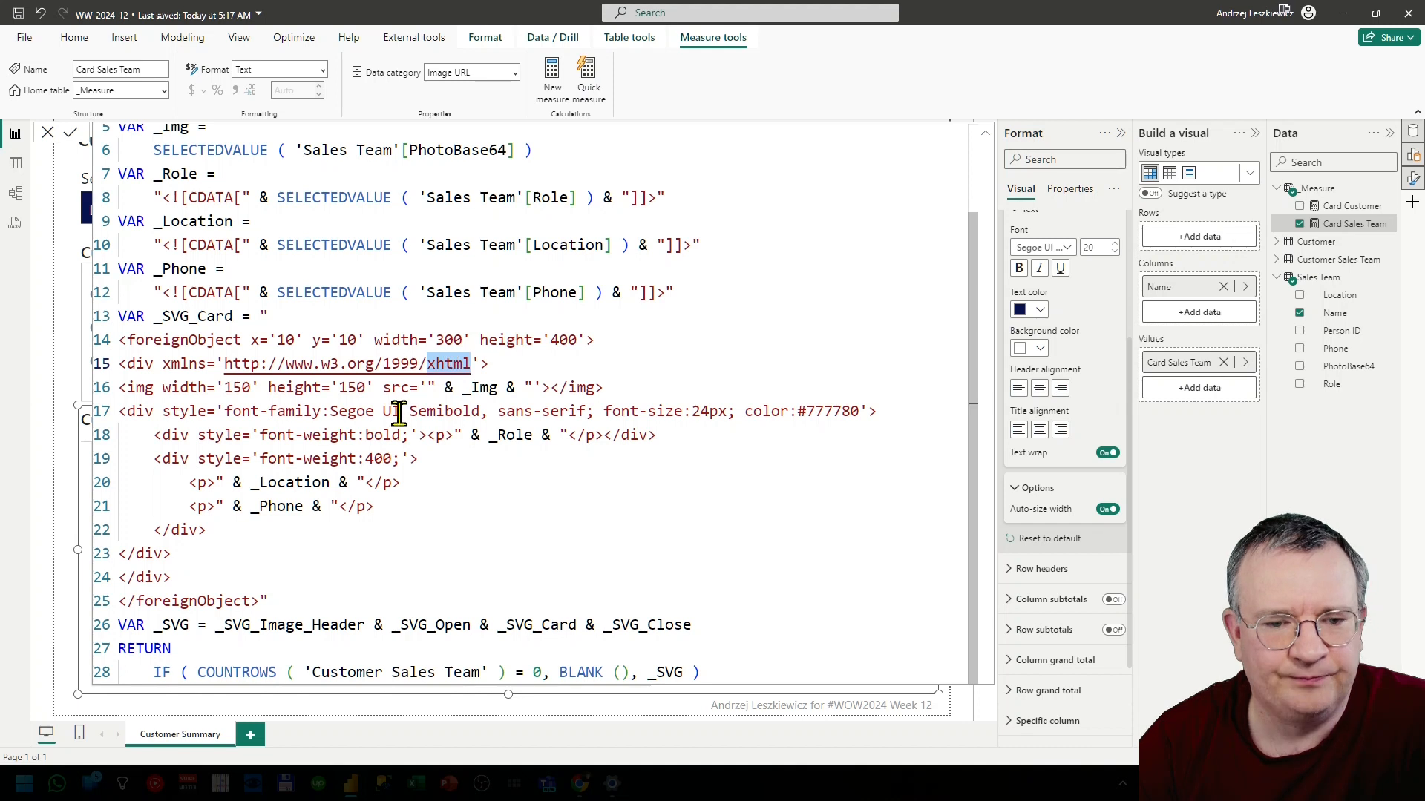
Examine the HTML block of the sales team card, focusing on the img element's size and its _Img source variable.
{"action": "left_click_drag", "start_coordinate": [121, 390], "coordinate": [210, 566]}
{"action": "left_click", "coordinate": [190, 459]}
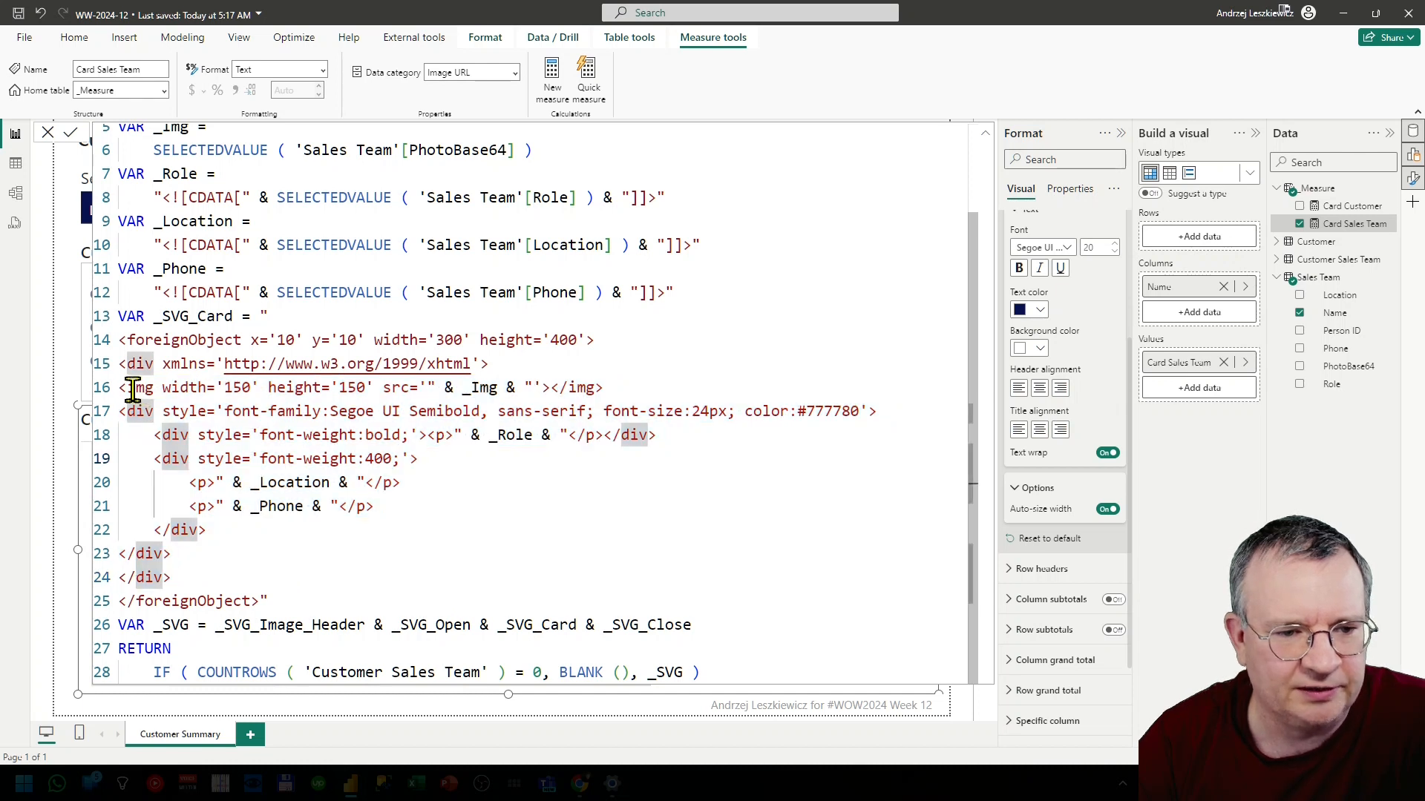
{"action": "left_click_drag", "start_coordinate": [128, 388], "coordinate": [347, 389]}
{"action": "left_click_drag", "start_coordinate": [462, 388], "coordinate": [493, 388]}
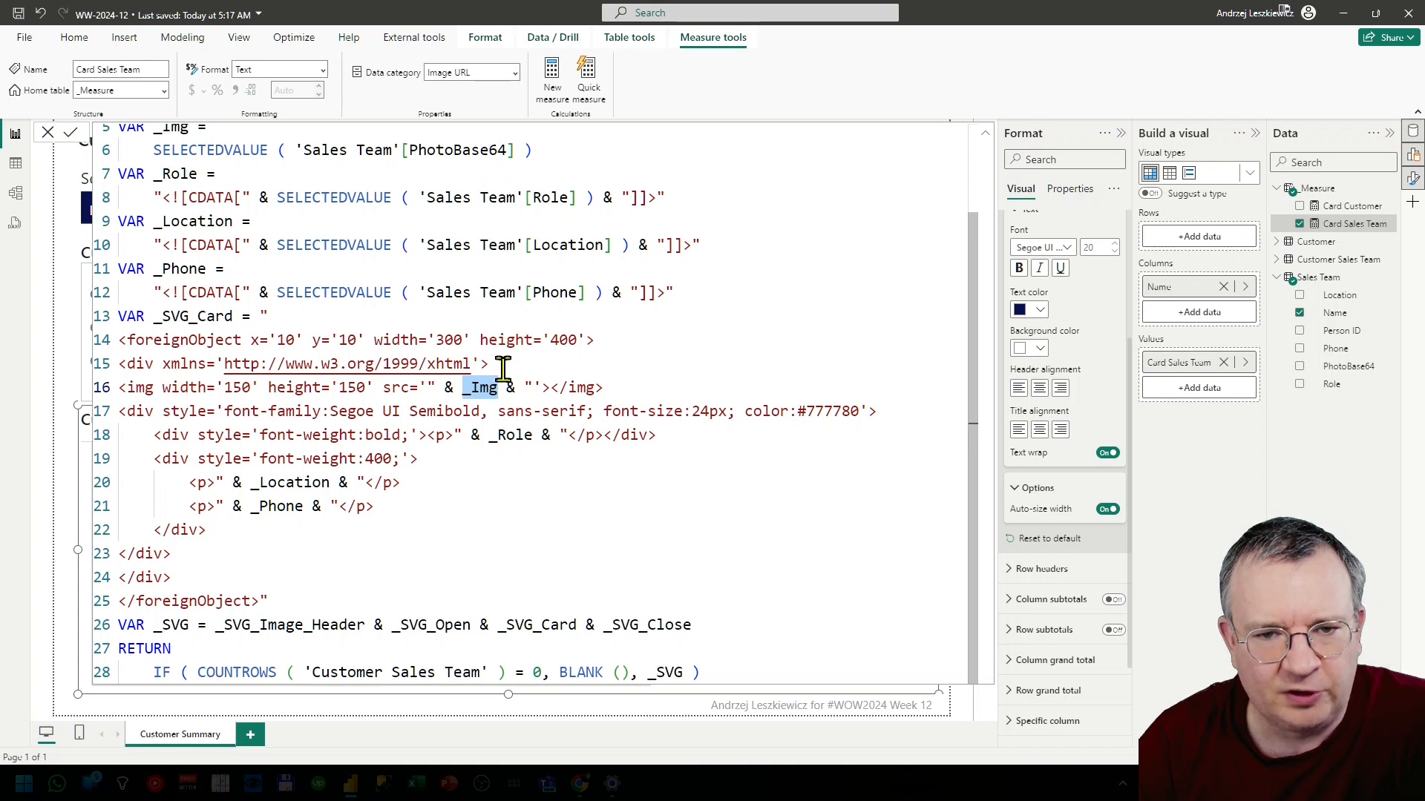
{"action": "left_click", "coordinate": [483, 393]}
{"action": "double_click", "coordinate": [483, 394]}
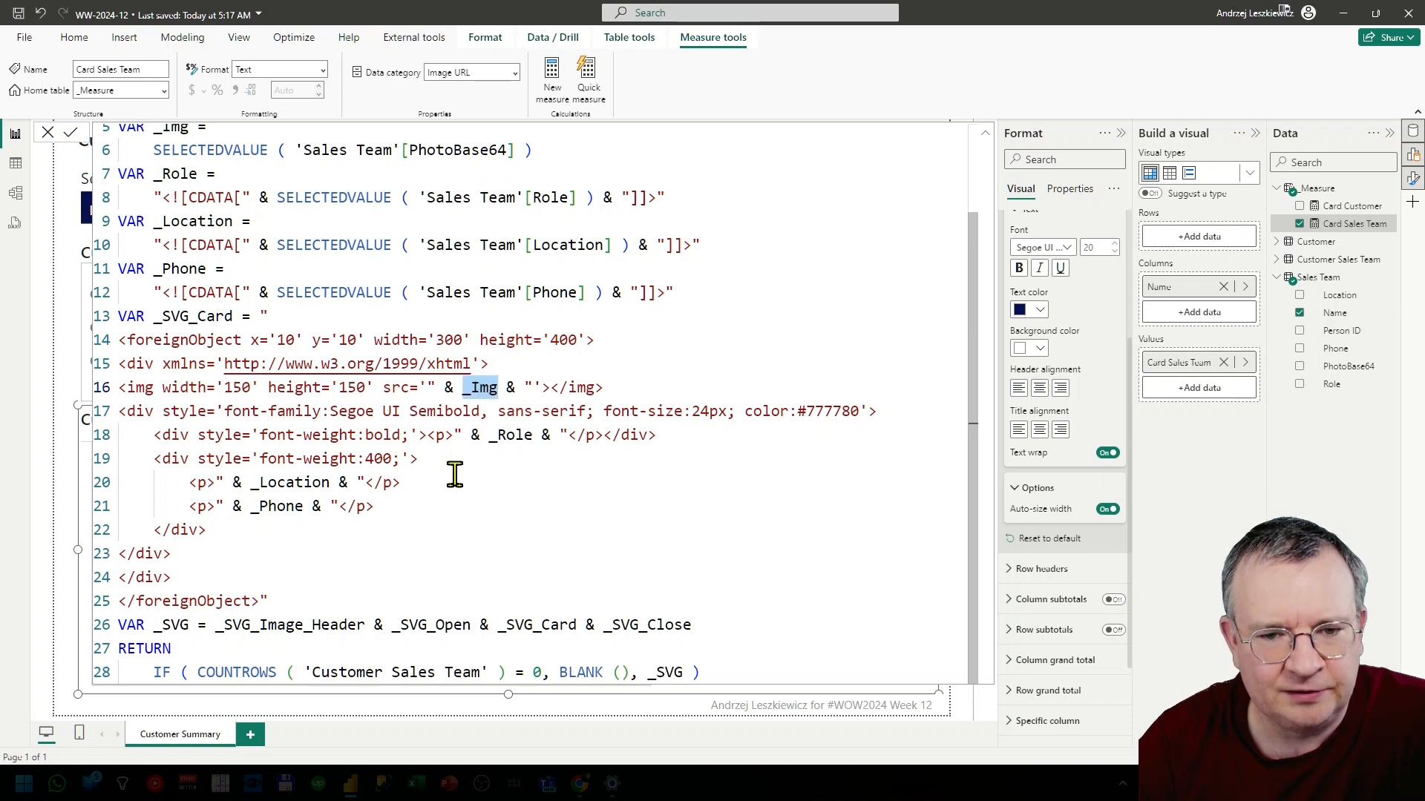
Examine the text div's font style and the _Role variable in the sales team card, and collapse the formula.
{"action": "left_click_drag", "start_coordinate": [127, 410], "coordinate": [350, 413]}
{"action": "left_click_drag", "start_coordinate": [497, 435], "coordinate": [523, 435]}
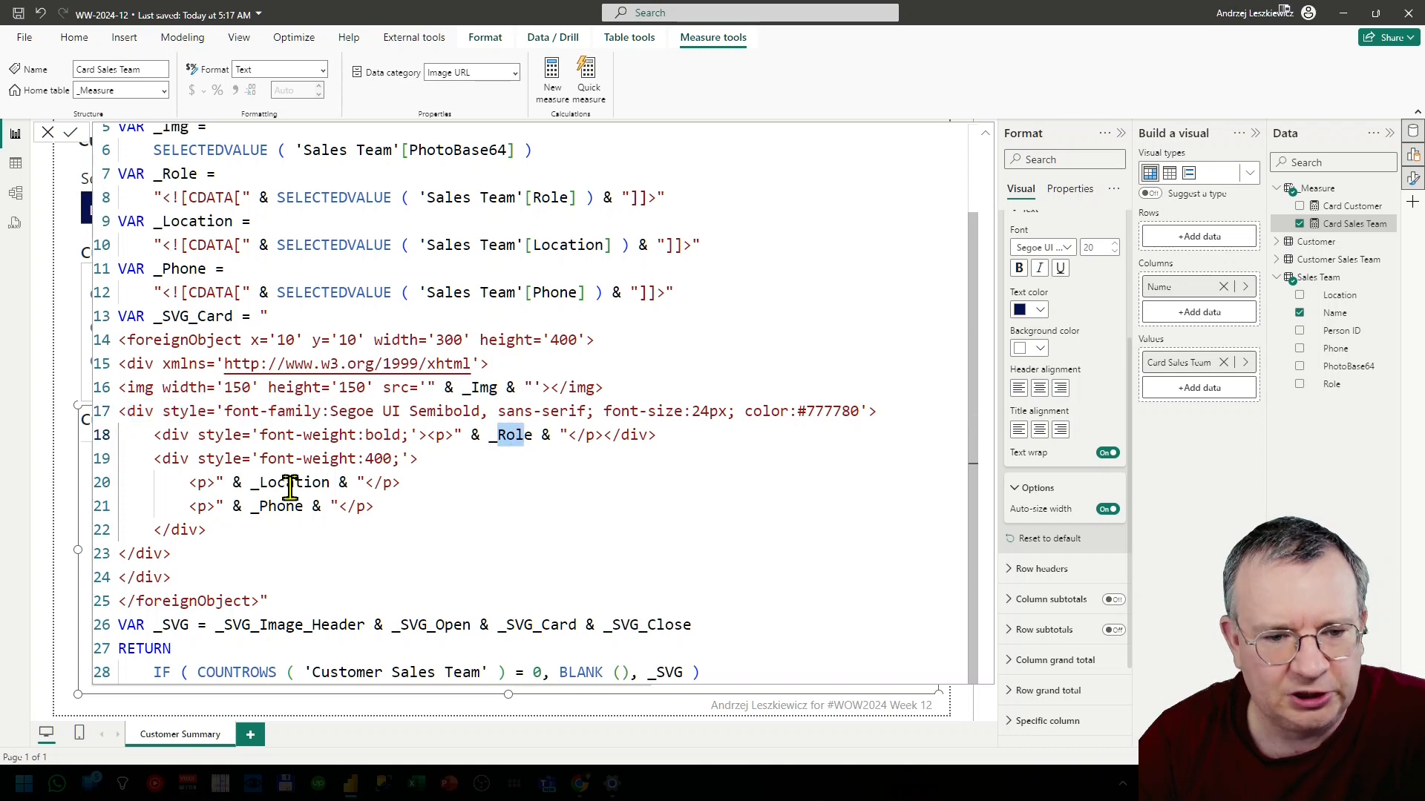
{"action": "left_click", "coordinate": [985, 133]}
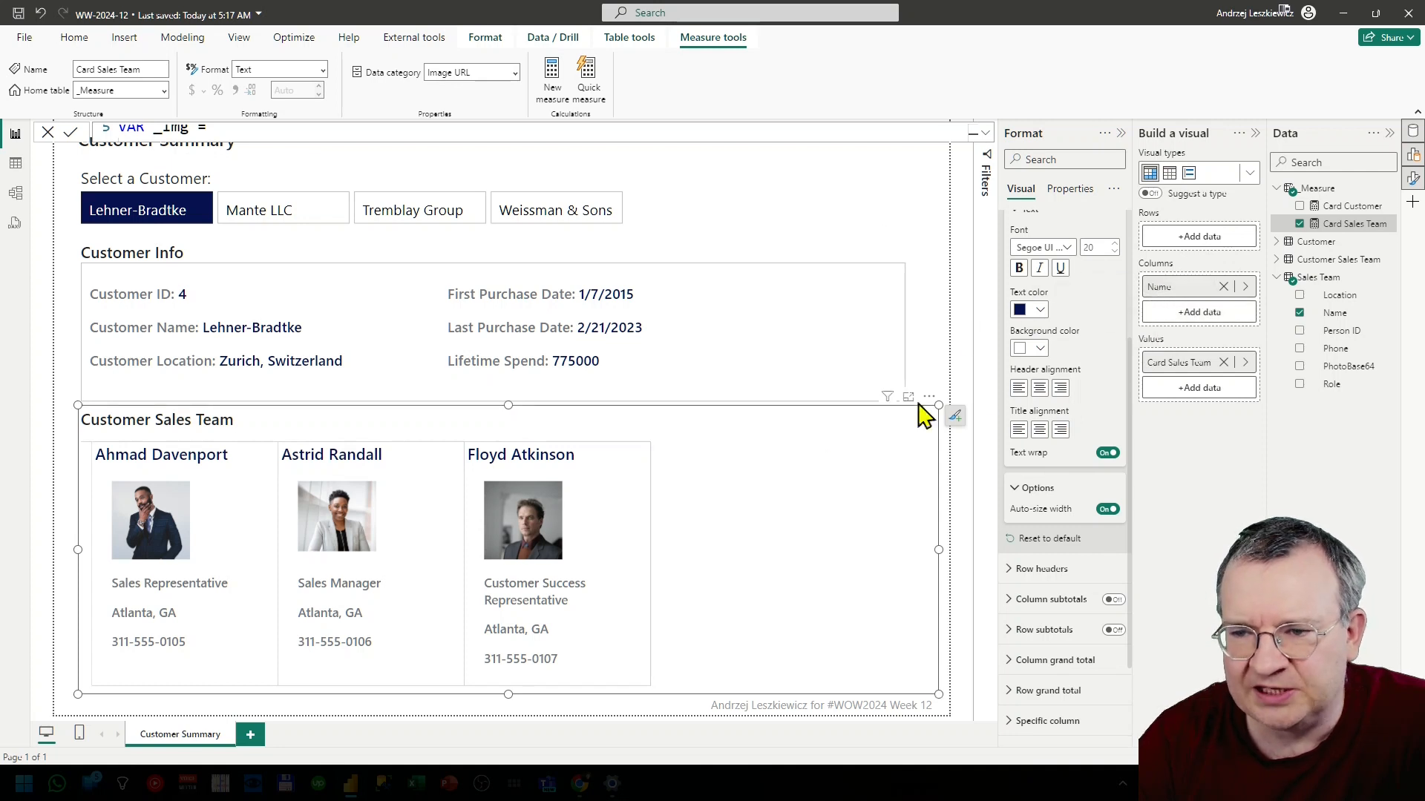
Filter the Customer Summary report to Mante LLC and clear the visual selection on the canvas.
{"action": "scroll", "coordinate": [1075, 467], "scroll_direction": "up", "scroll_amount": 3}
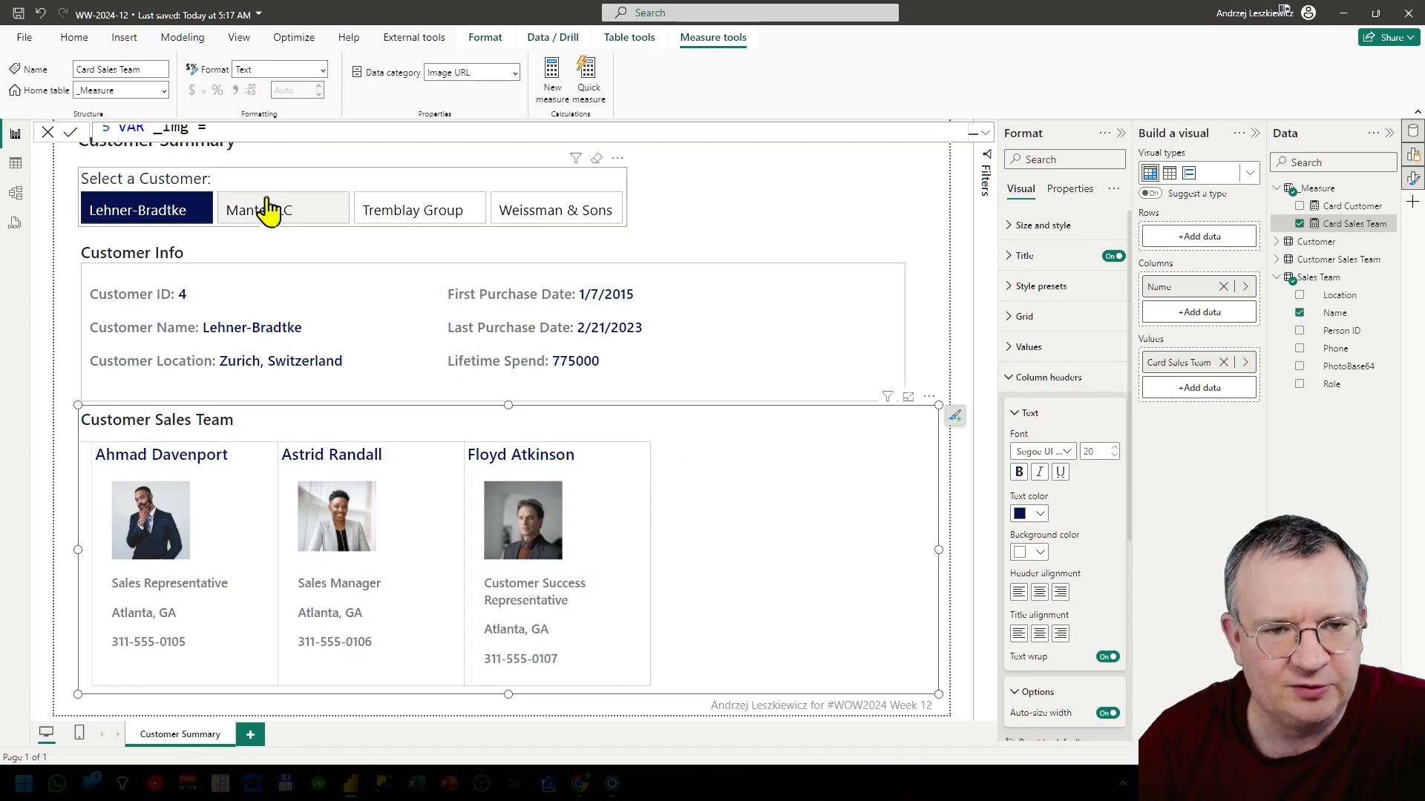
{"action": "left_click", "coordinate": [284, 216]}
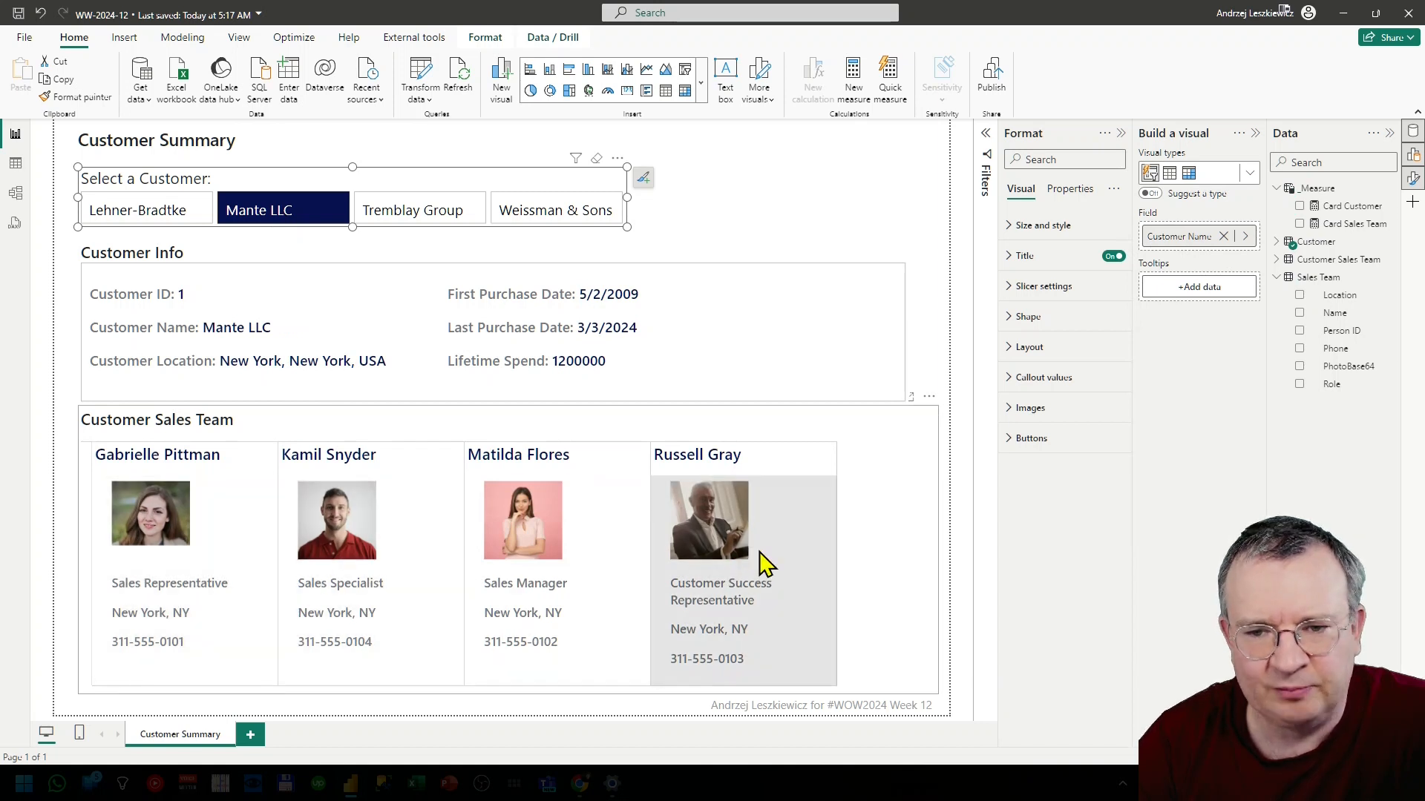
{"action": "left_click", "coordinate": [932, 331]}
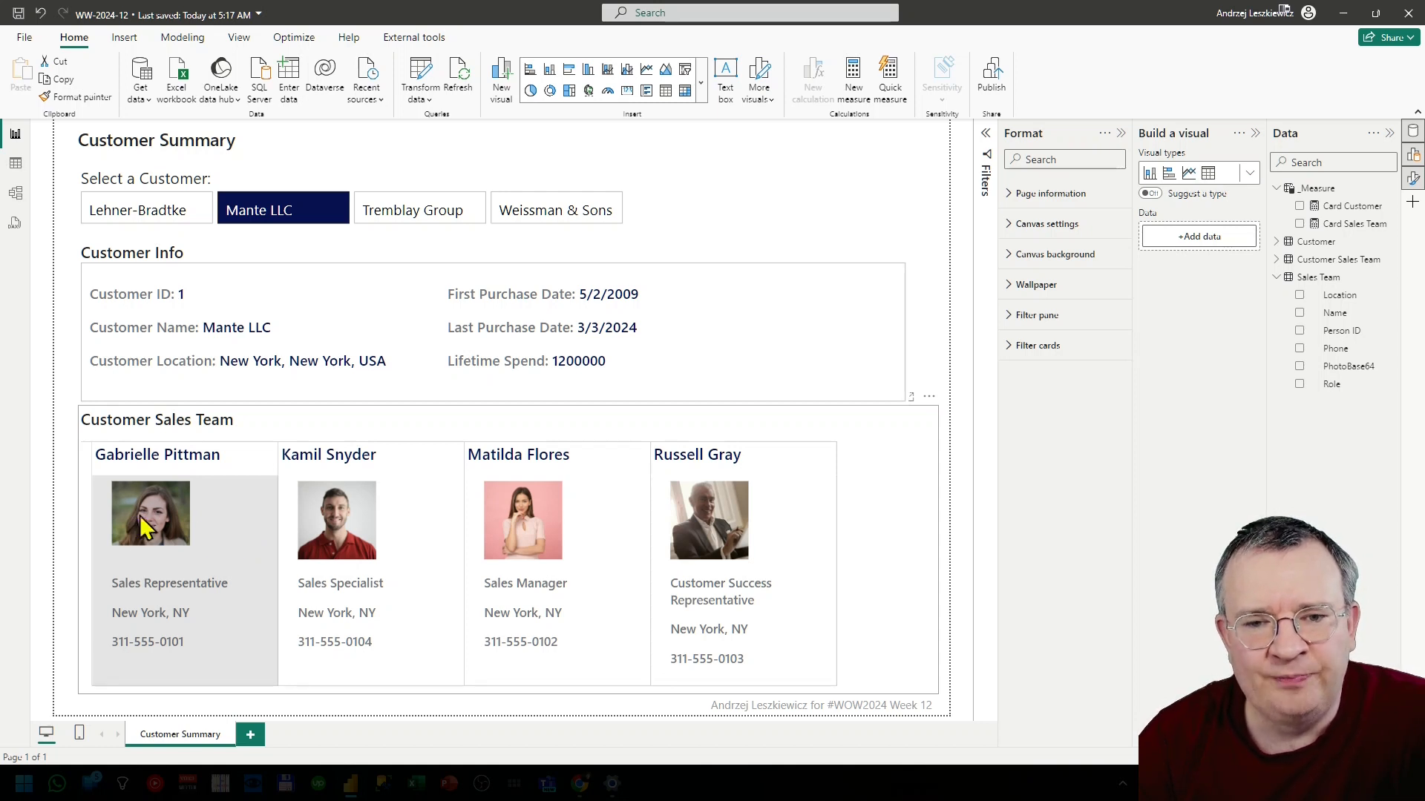
Switch to the browser and view the Workout Wednesday Week 12 challenge page, returning to the Power of Business Intelligence blog post.
{"action": "key", "text": "alt+Tab"}
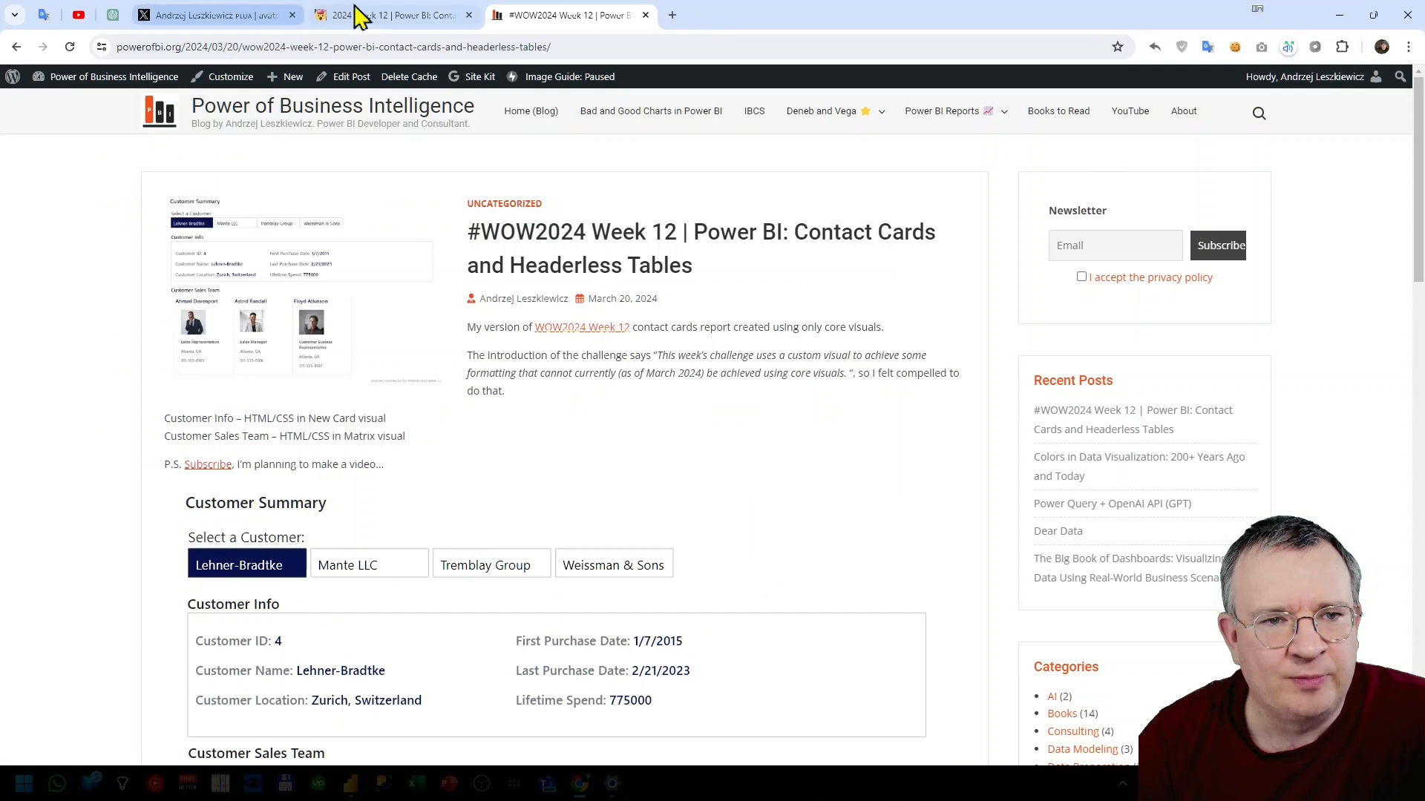
{"action": "left_click", "coordinate": [356, 15]}
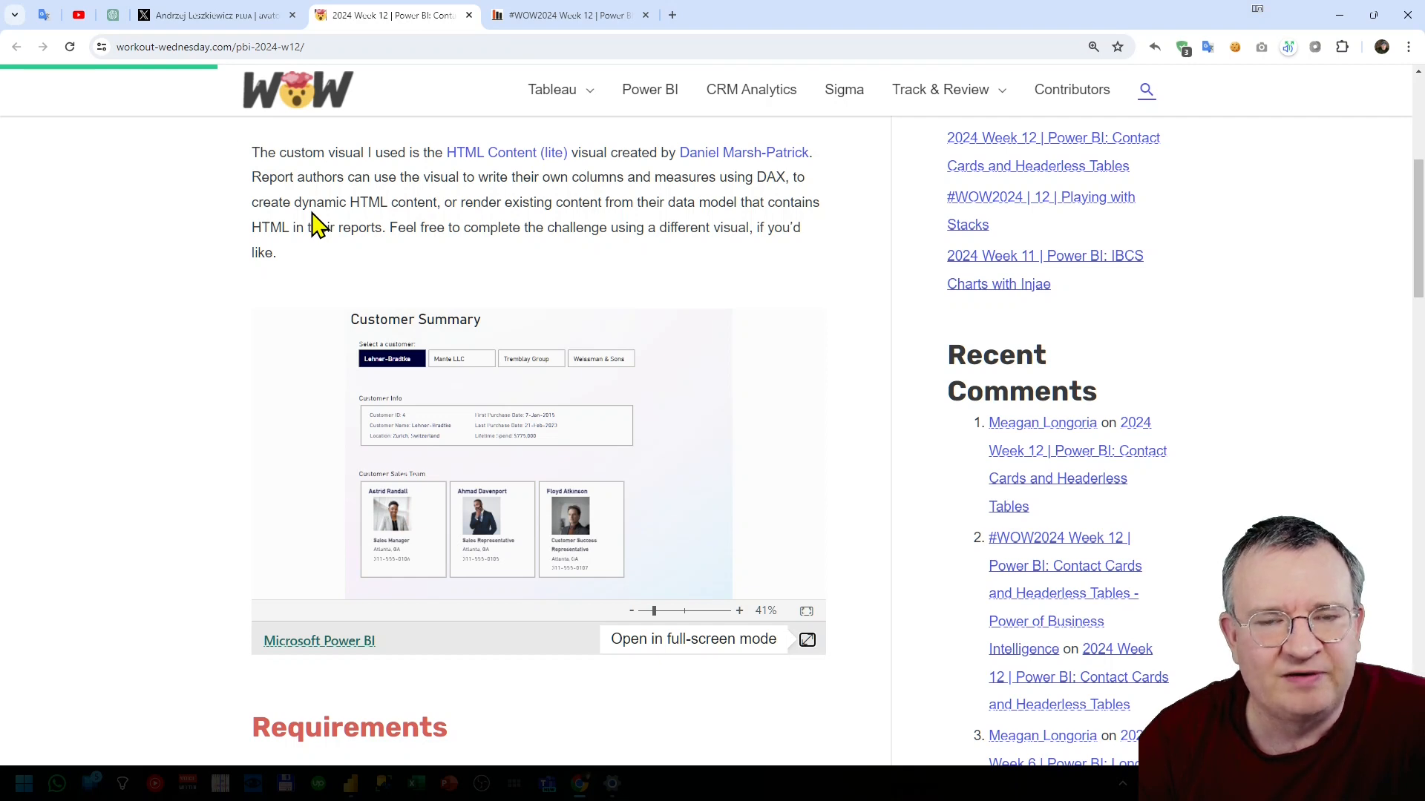
{"action": "mouse_move", "coordinate": [521, 99]}
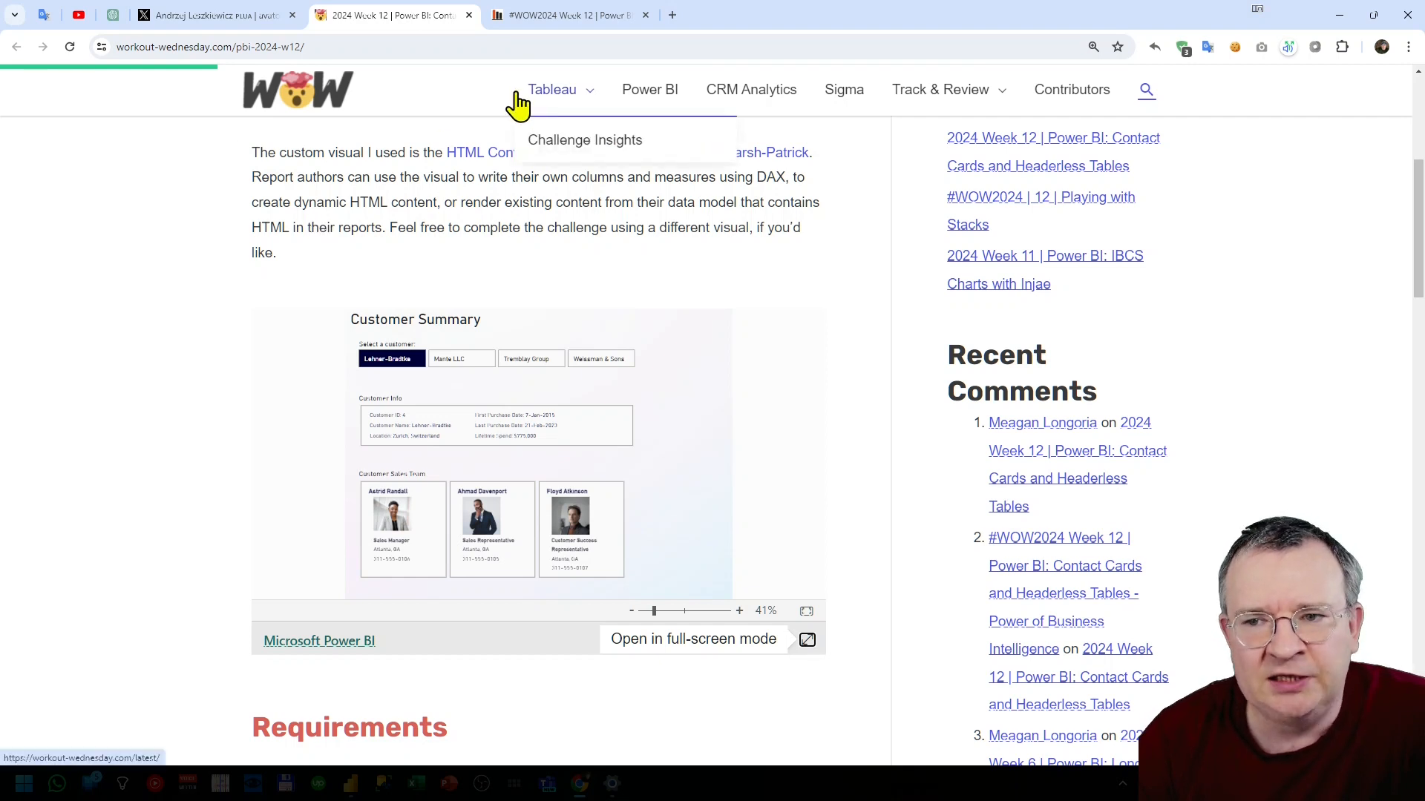
{"action": "left_click", "coordinate": [547, 18]}
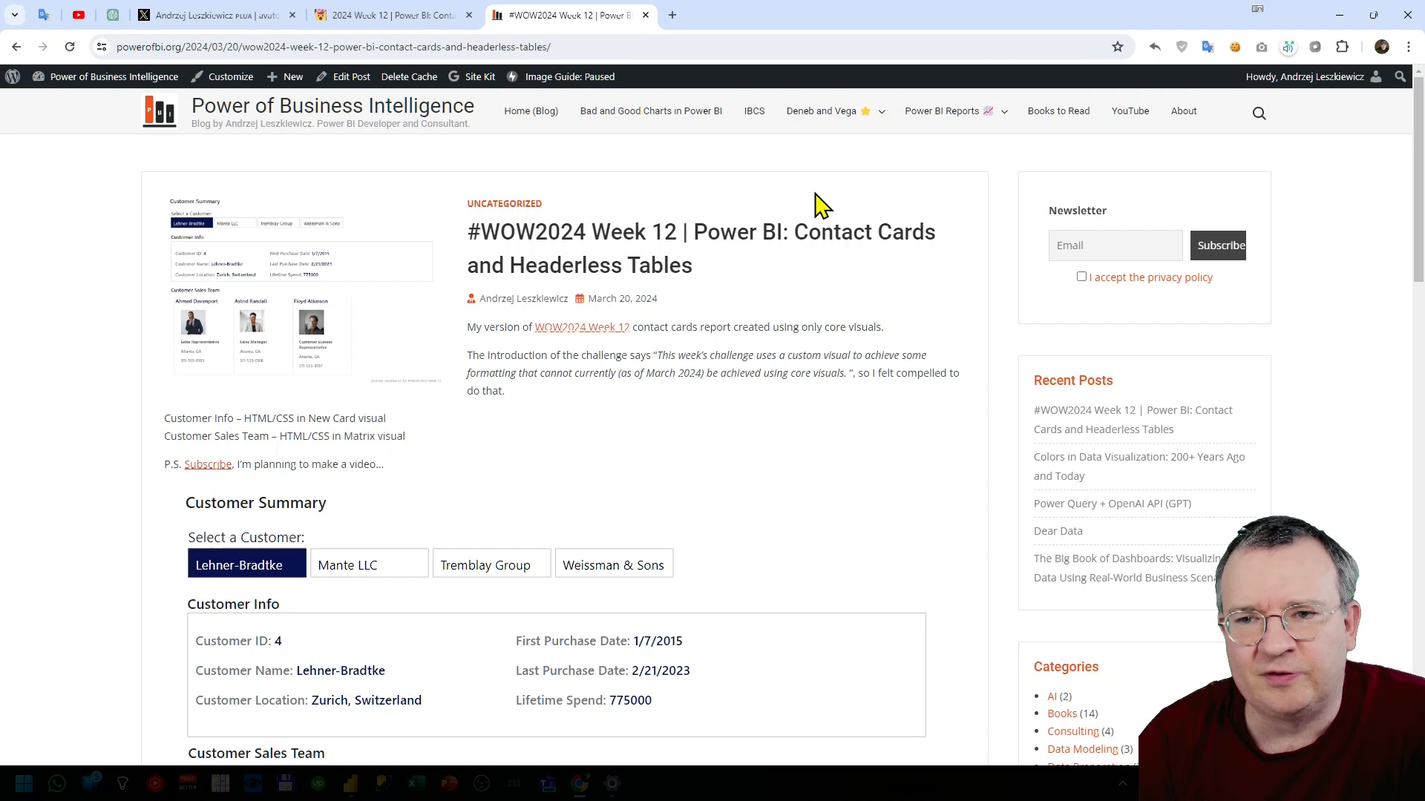
Open the blog's YouTube page and view its channel description and featured video.
{"action": "mouse_move", "coordinate": [861, 128]}
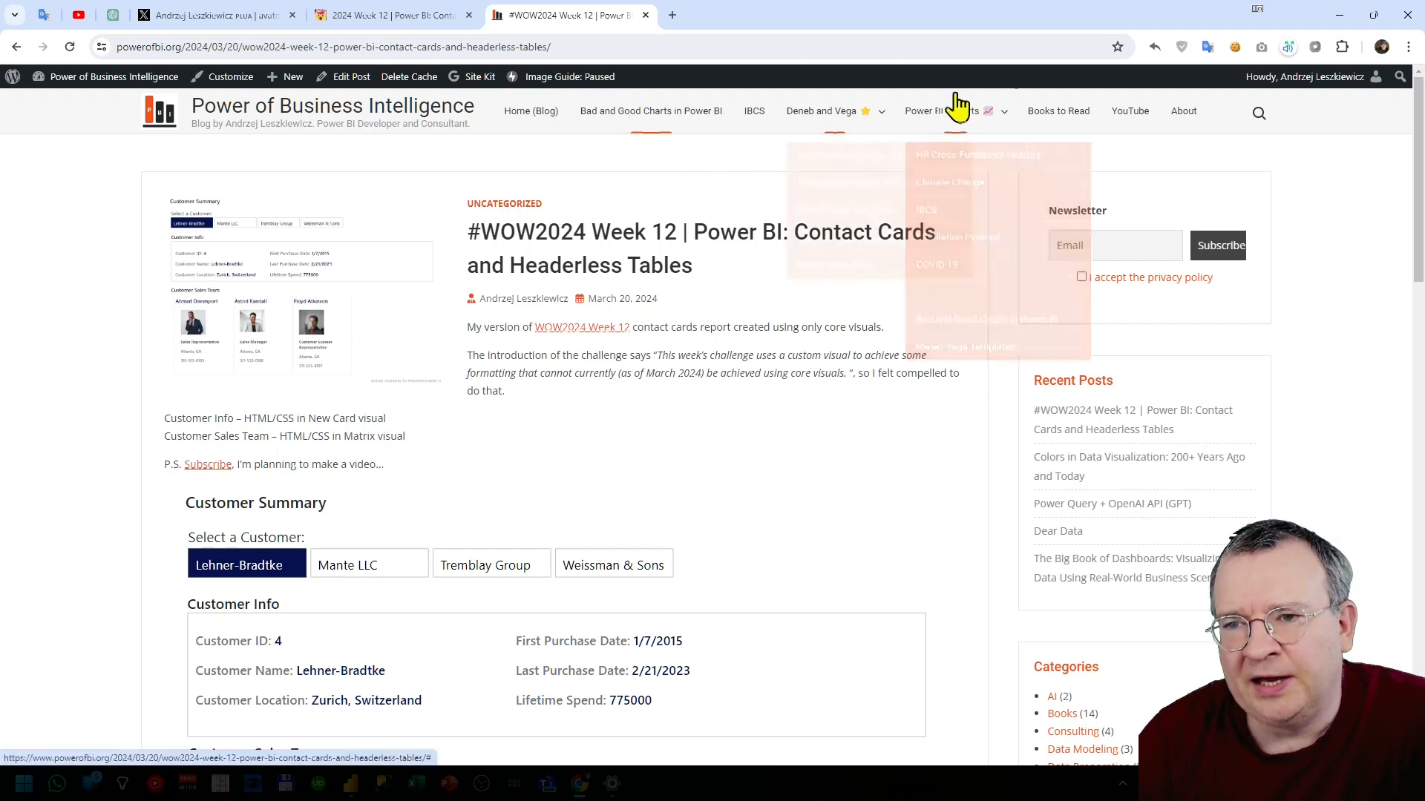
{"action": "mouse_move", "coordinate": [1007, 120]}
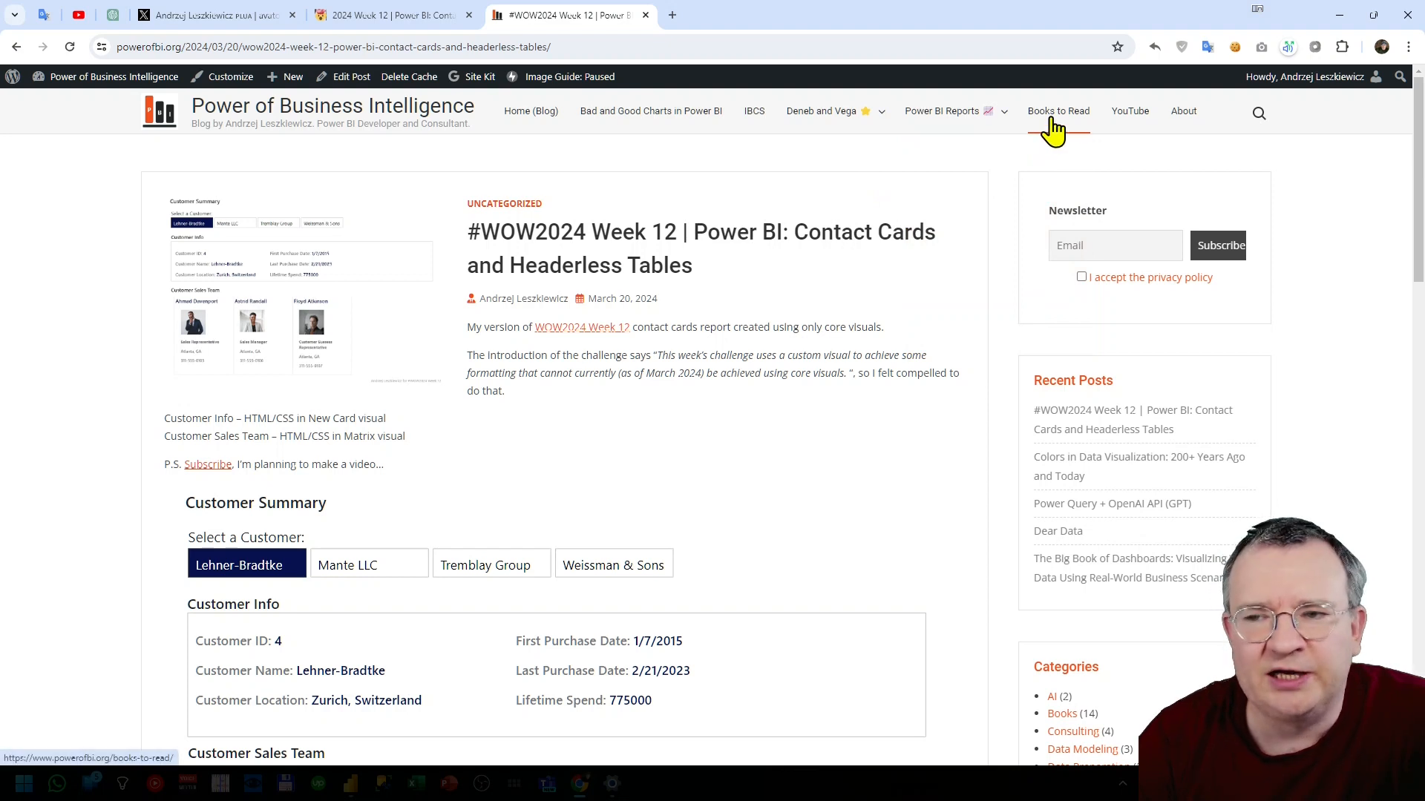
{"action": "left_click", "coordinate": [1130, 117]}
{"action": "scroll", "coordinate": [626, 318], "scroll_direction": "down", "scroll_amount": 5}
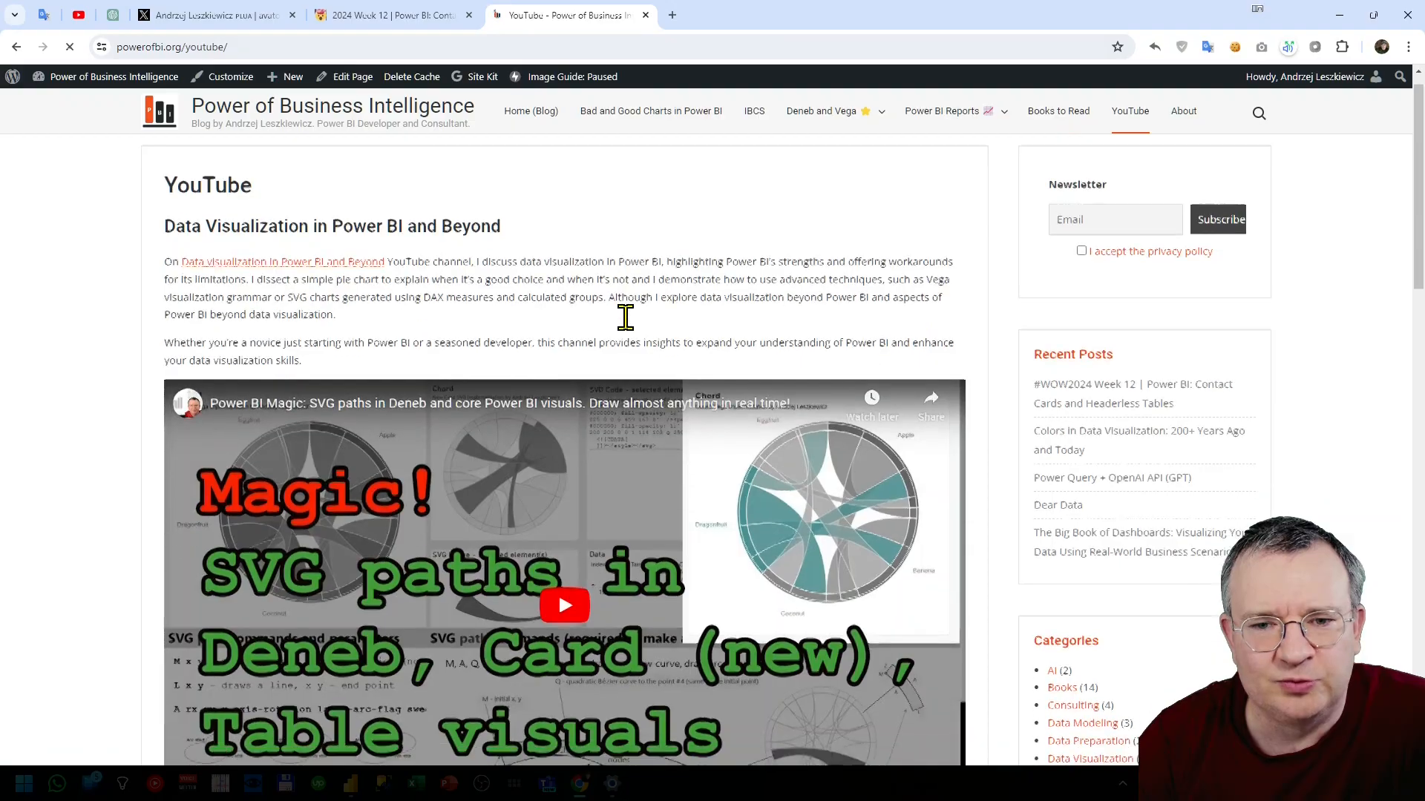